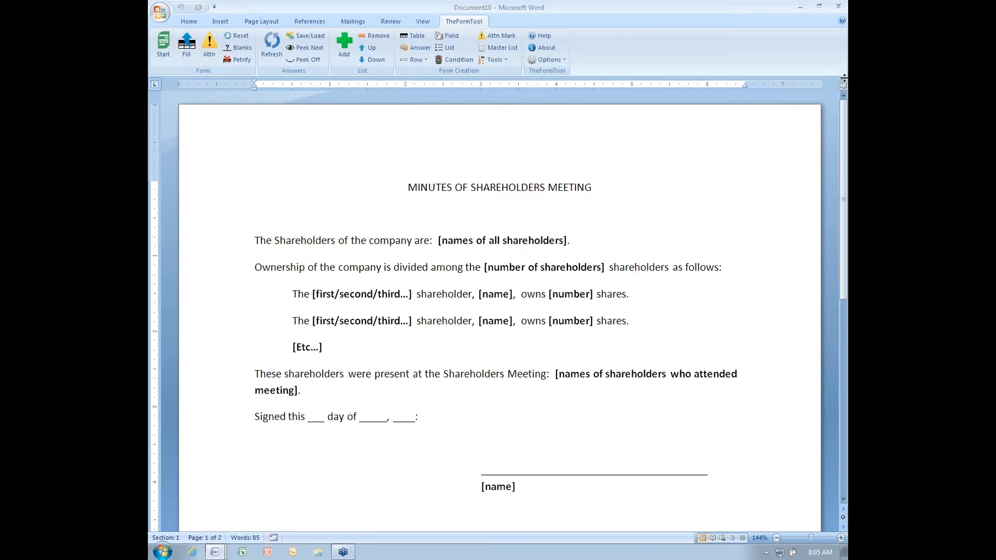
Split the document window so the minutes text shows in one pane and the shareholders question table in the other
{"action": "left_click_drag", "start_coordinate": [844, 76], "coordinate": [826, 312]}
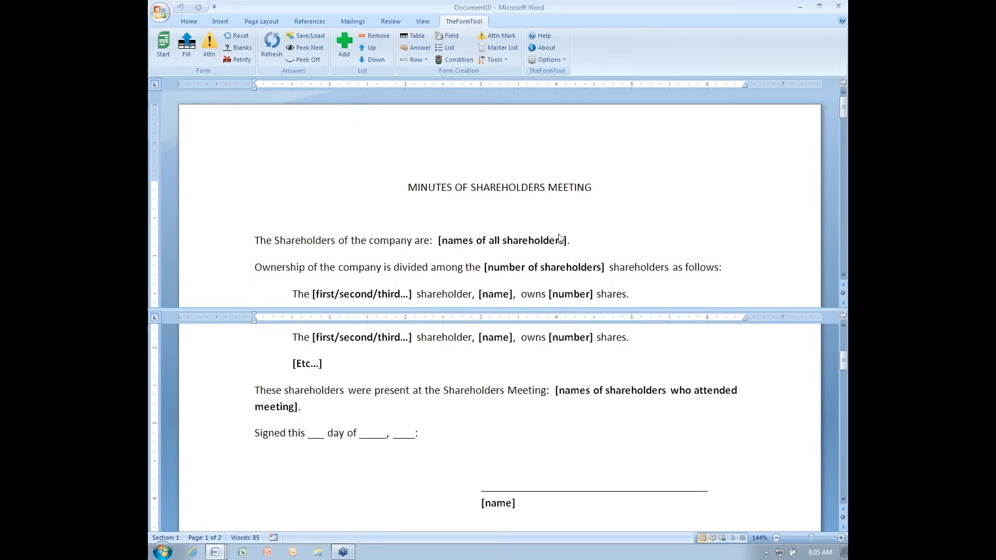
{"action": "scroll", "coordinate": [546, 226], "scroll_direction": "down", "scroll_amount": 1}
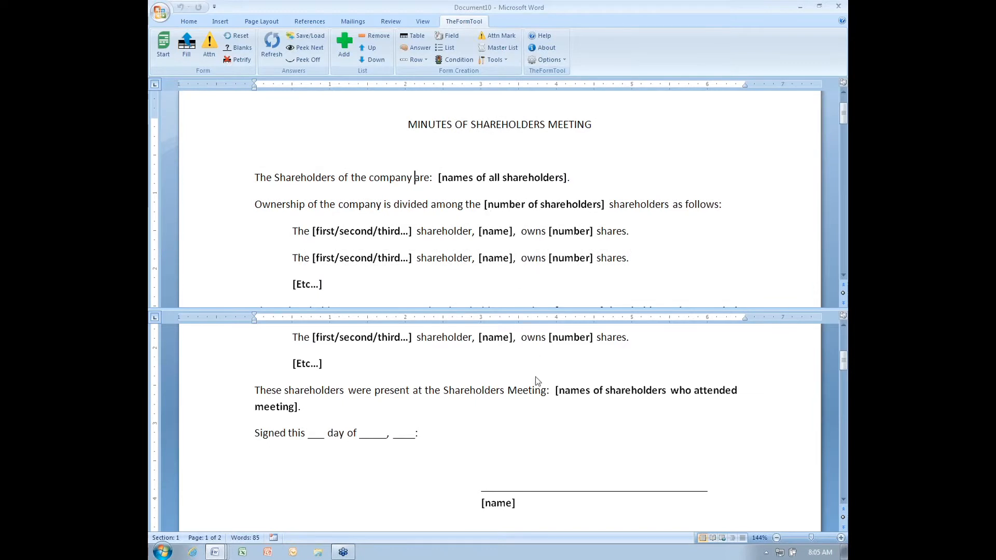
{"action": "scroll", "coordinate": [518, 391], "scroll_direction": "down", "scroll_amount": 5}
{"action": "scroll", "coordinate": [517, 392], "scroll_direction": "down", "scroll_amount": 5}
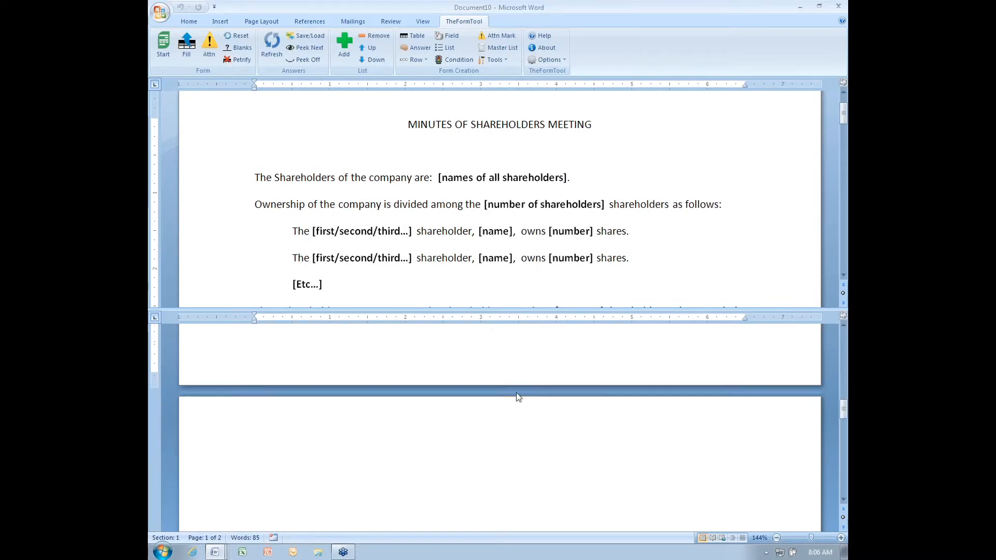
{"action": "scroll", "coordinate": [518, 397], "scroll_direction": "up", "scroll_amount": 2}
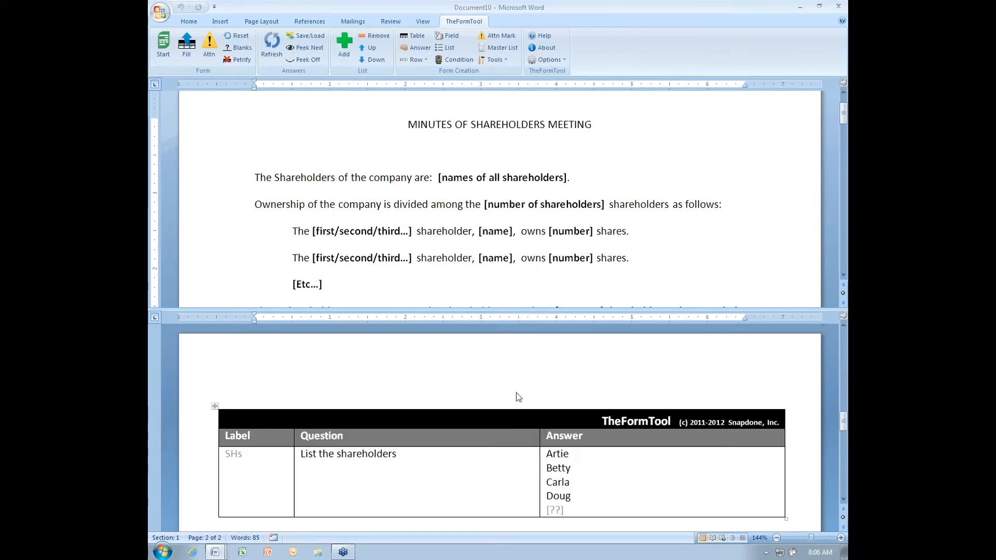
{"action": "scroll", "coordinate": [518, 398], "scroll_direction": "down", "scroll_amount": 1}
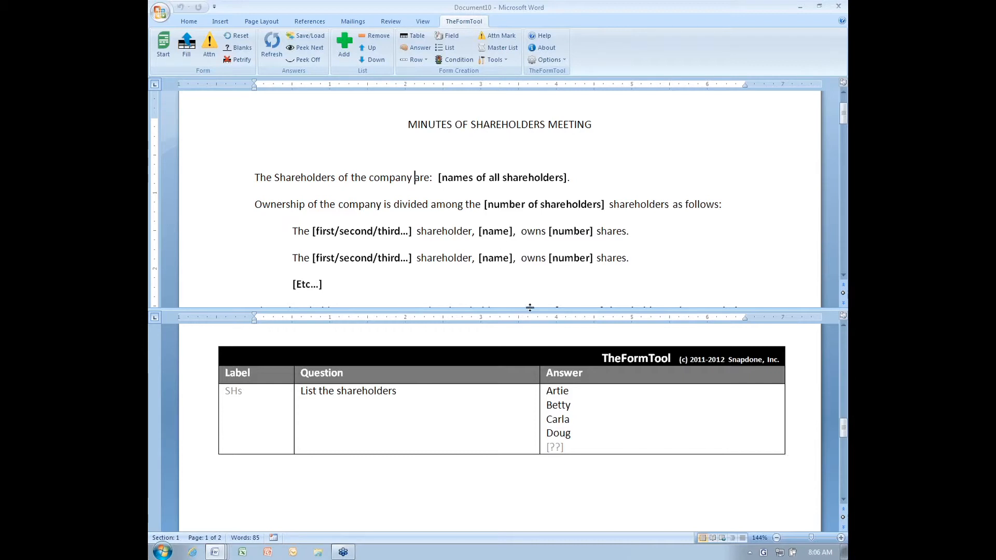
{"action": "left_click_drag", "start_coordinate": [531, 309], "coordinate": [531, 326]}
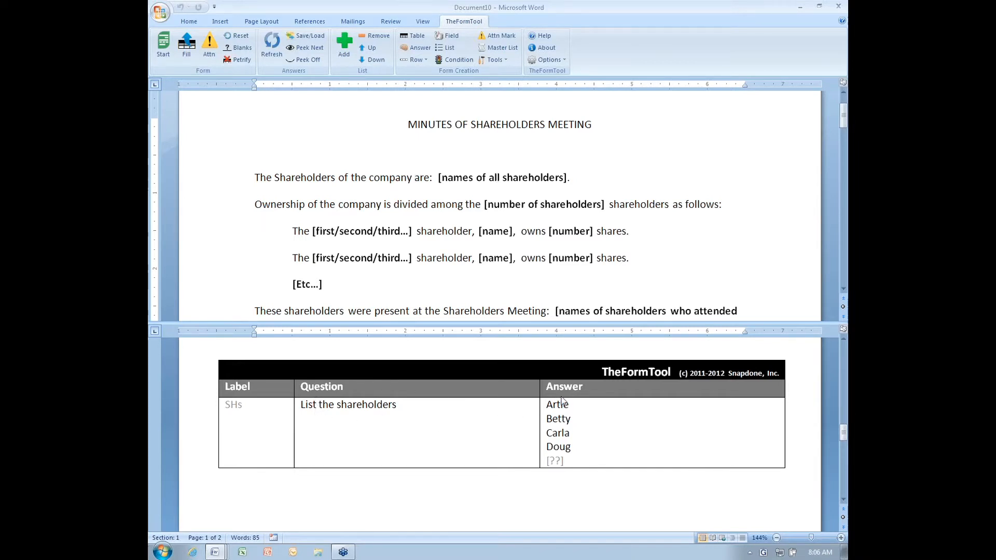
Replace the [names of all shareholders] placeholder with the SHs list in the "Tic, Tac and Toe" format
{"action": "left_click", "coordinate": [449, 177]}
{"action": "left_click_drag", "start_coordinate": [438, 177], "coordinate": [567, 177]}
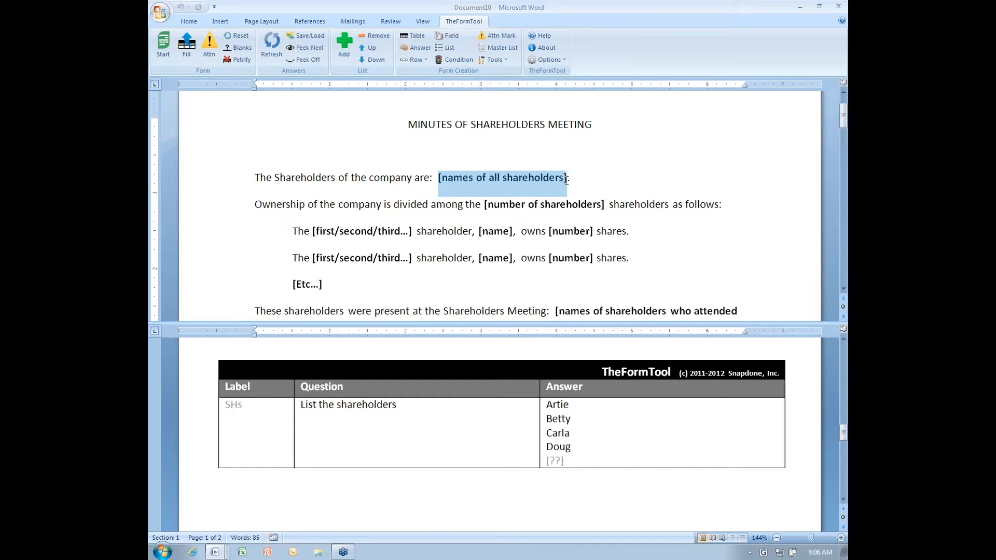
{"action": "left_click", "coordinate": [449, 49]}
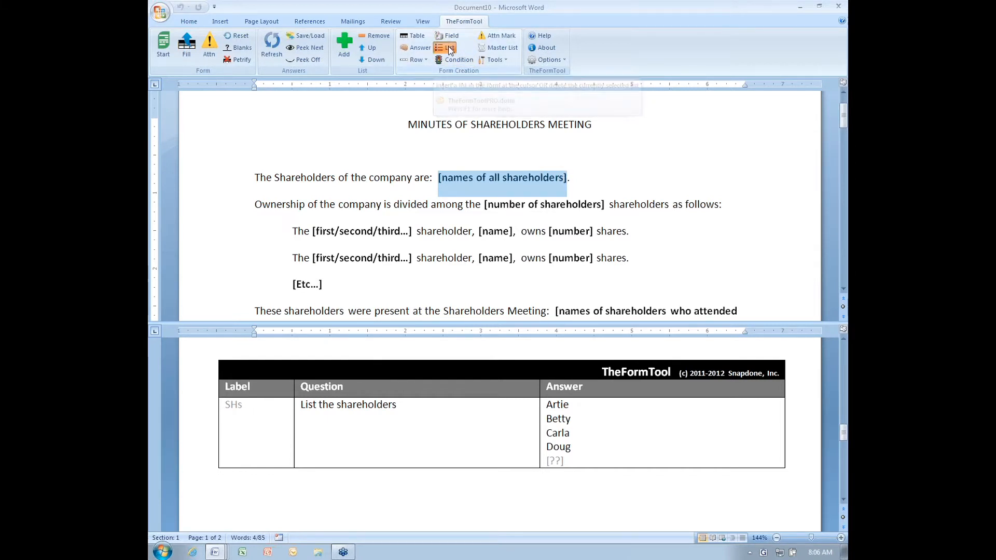
{"action": "left_click", "coordinate": [436, 190]}
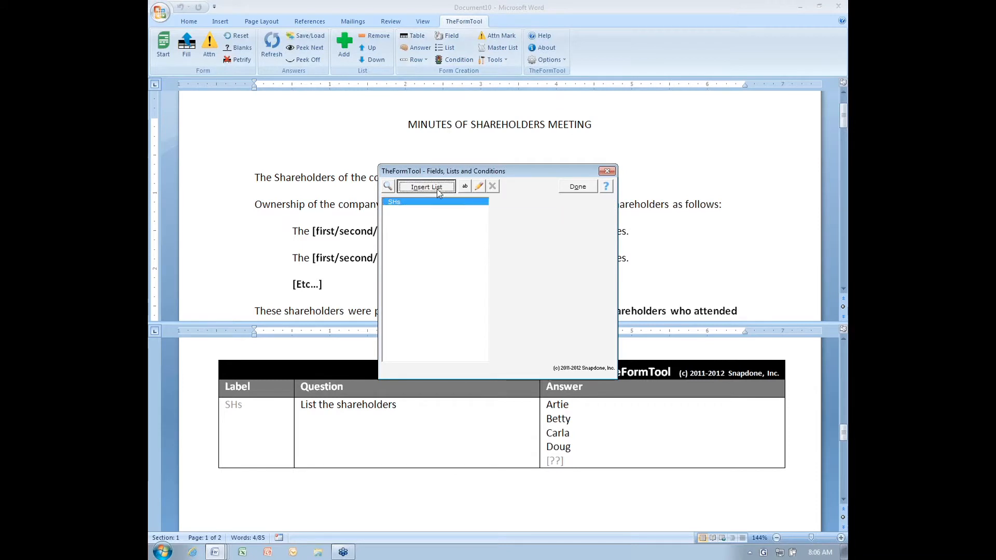
{"action": "left_click", "coordinate": [550, 211]}
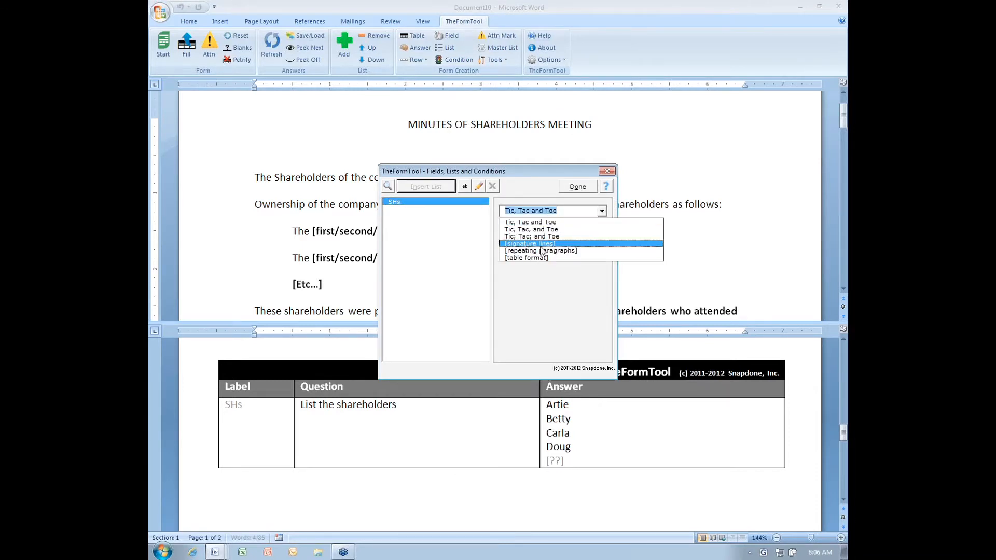
{"action": "left_click", "coordinate": [549, 222]}
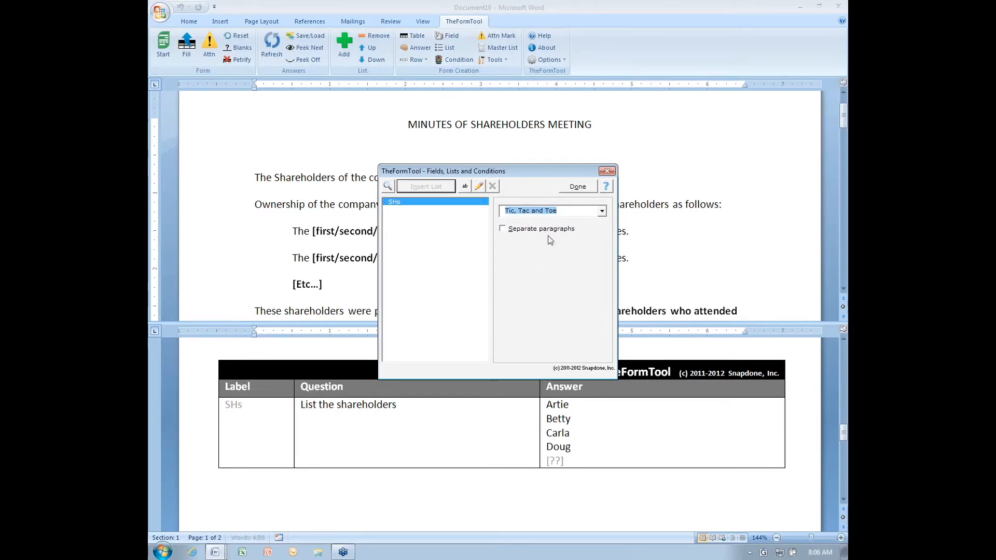
{"action": "left_click", "coordinate": [575, 186]}
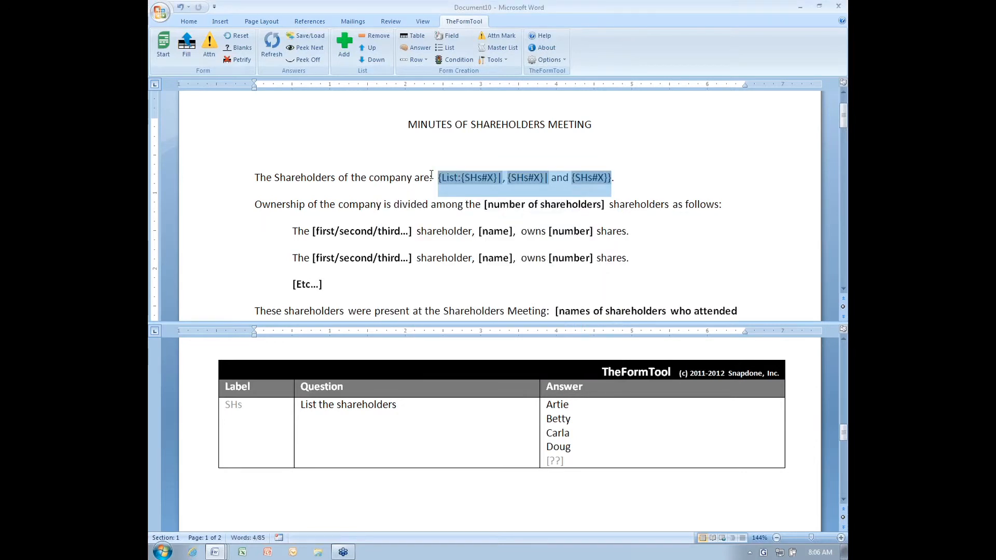
Color the first {SHs#X} field in the shareholders list code red
{"action": "left_click", "coordinate": [468, 186]}
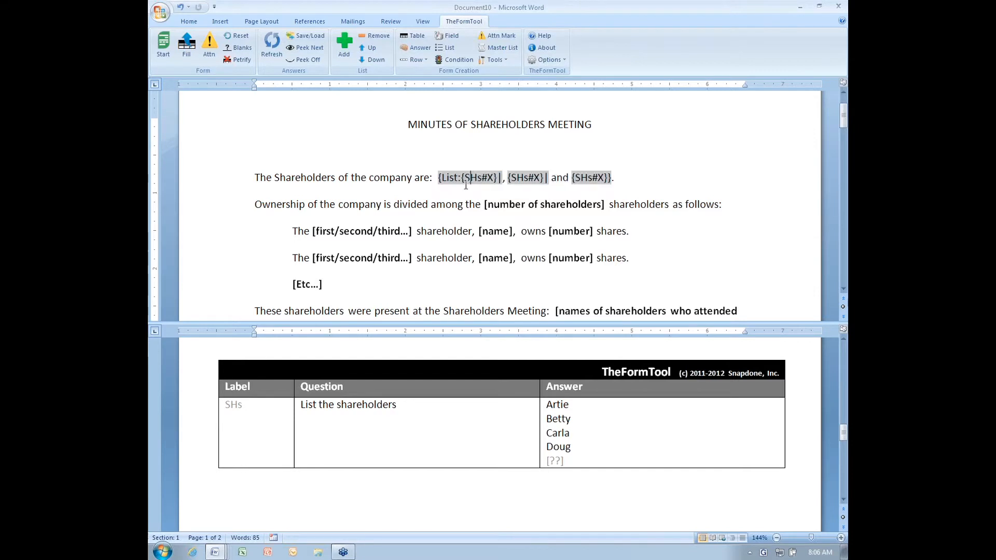
{"action": "left_click_drag", "start_coordinate": [461, 179], "coordinate": [588, 180]}
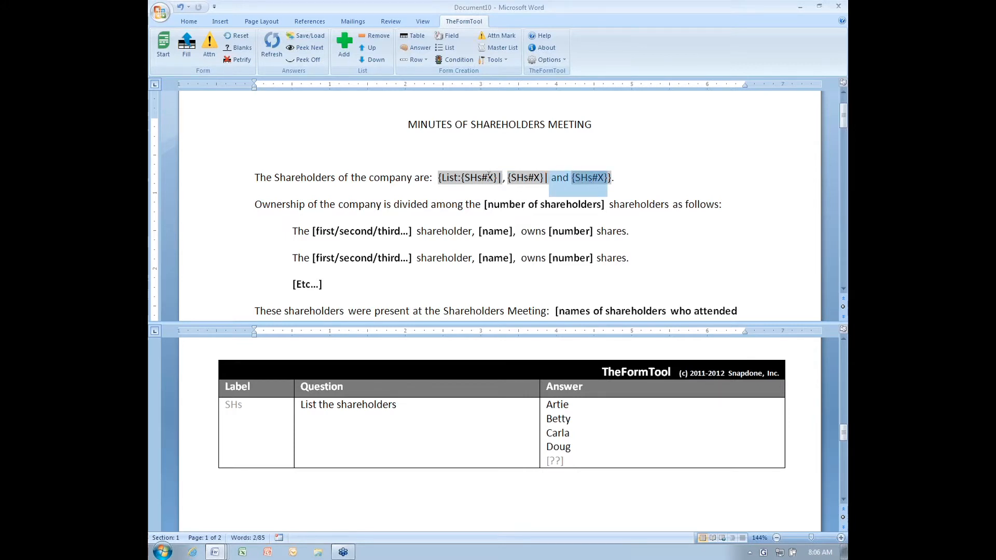
{"action": "left_click_drag", "start_coordinate": [461, 179], "coordinate": [498, 183]}
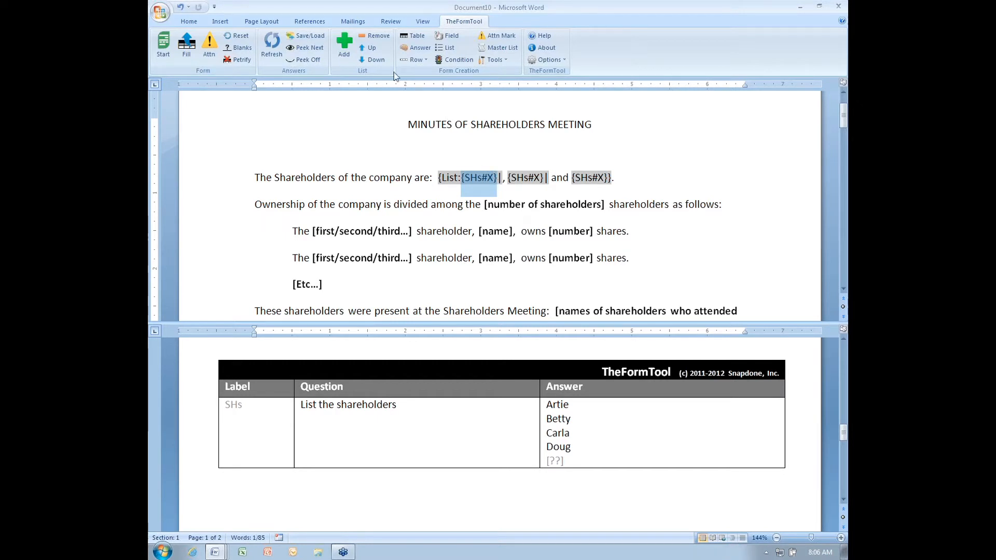
{"action": "left_click", "coordinate": [195, 20]}
{"action": "left_click", "coordinate": [362, 55]}
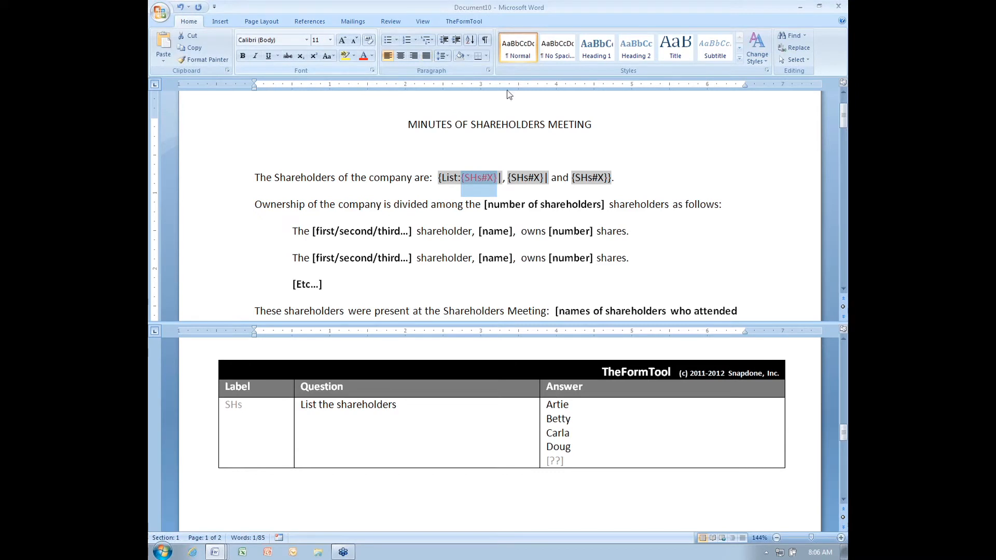
Color the final "and {SHs#X}" part of the list code light blue and the middle ", {SHs#X}" part purple
{"action": "left_click_drag", "start_coordinate": [548, 178], "coordinate": [586, 184]}
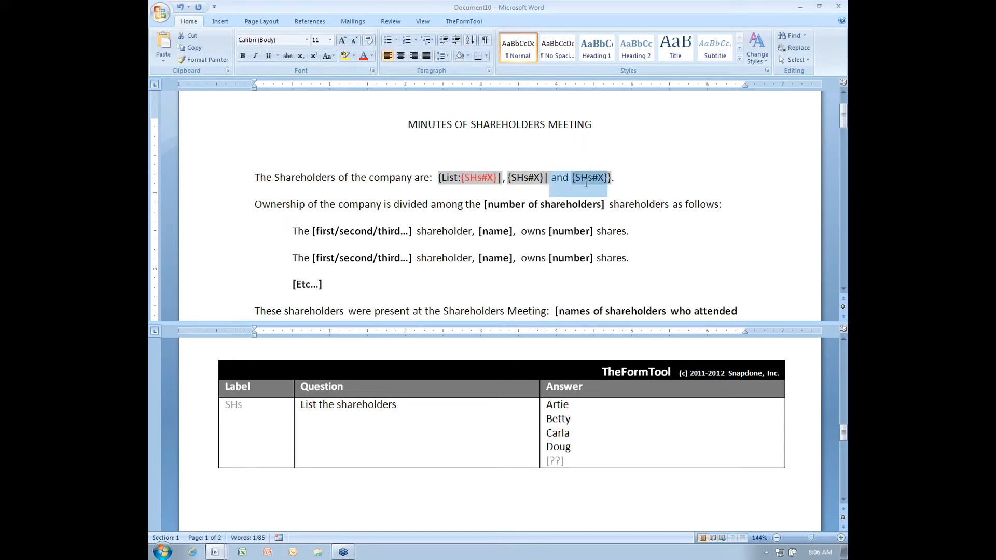
{"action": "left_click", "coordinate": [372, 55]}
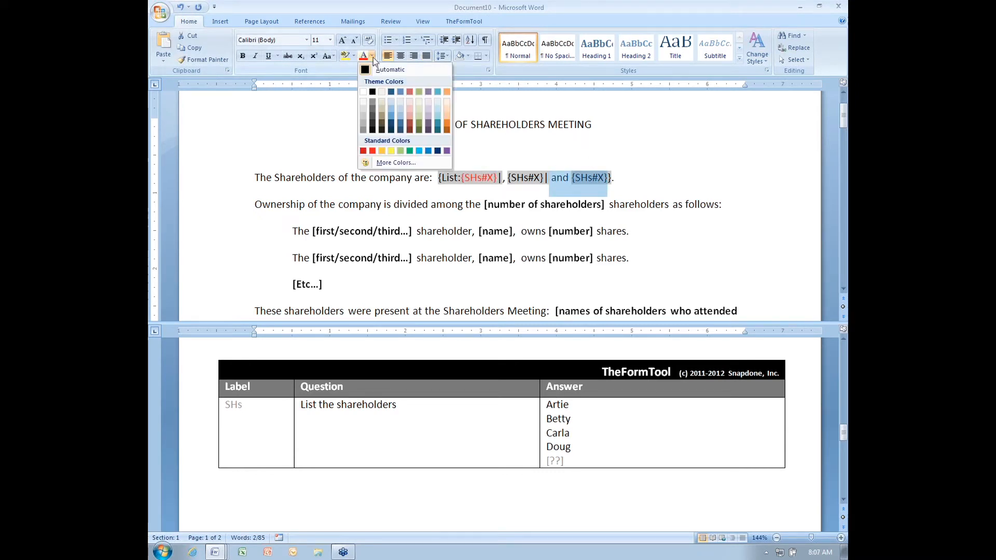
{"action": "left_click", "coordinate": [418, 151]}
{"action": "left_click_drag", "start_coordinate": [504, 178], "coordinate": [517, 182]}
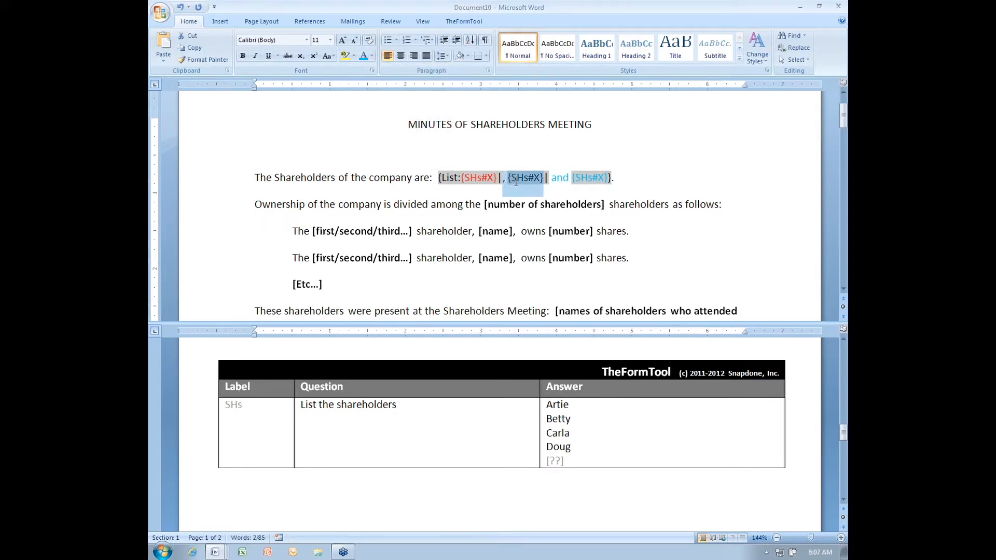
{"action": "left_click", "coordinate": [372, 57]}
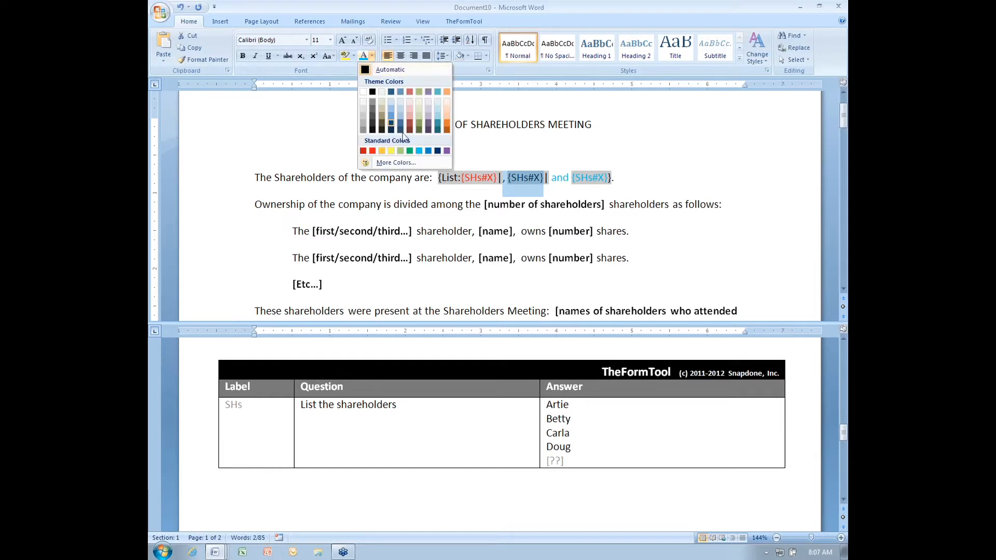
{"action": "left_click", "coordinate": [448, 154]}
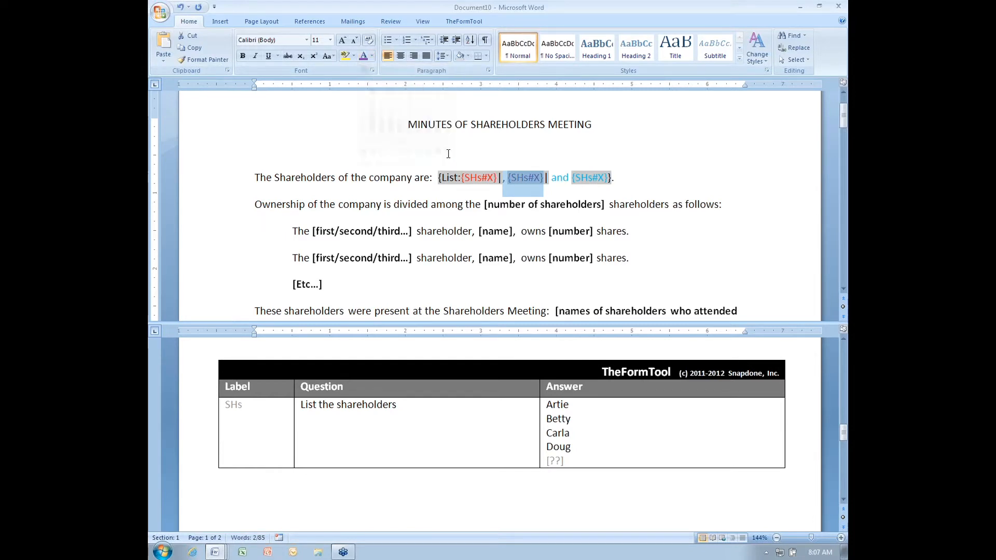
Fill the form with the shareholder names from the answer table
{"action": "left_click", "coordinate": [363, 188]}
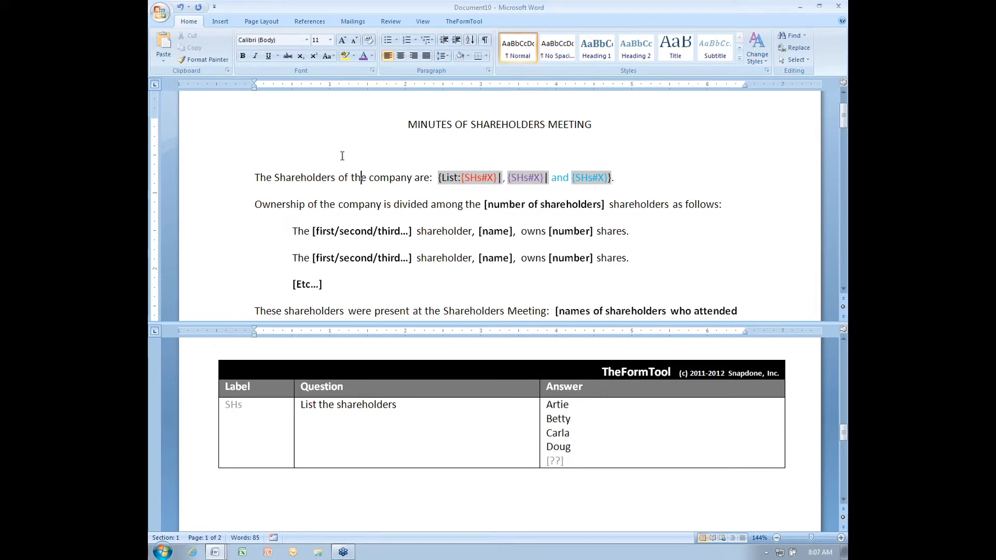
{"action": "left_click", "coordinate": [465, 21]}
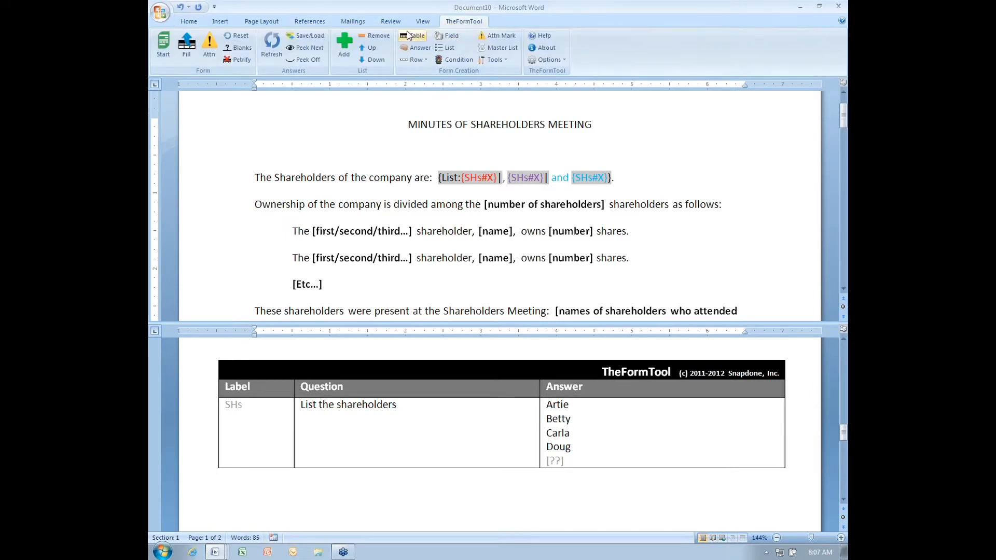
{"action": "left_click", "coordinate": [187, 48]}
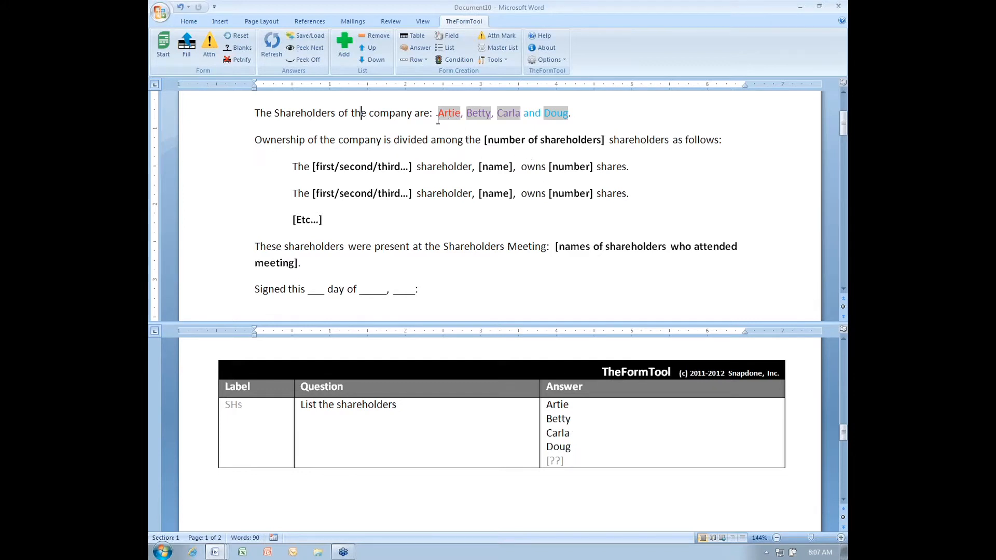
Remove the first two names from the shareholders answer list in the table
{"action": "double_click", "coordinate": [565, 404]}
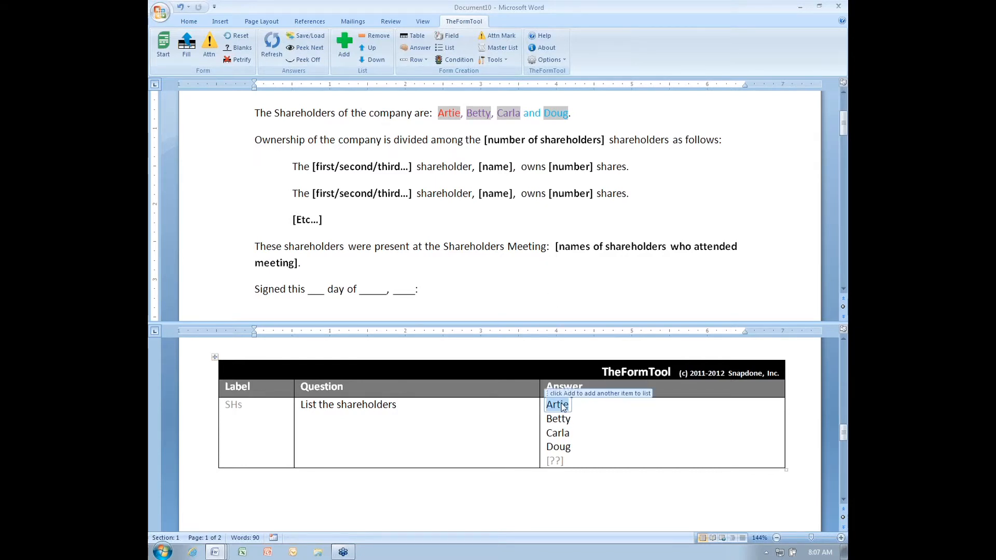
{"action": "left_click", "coordinate": [378, 36]}
{"action": "left_click", "coordinate": [378, 35]}
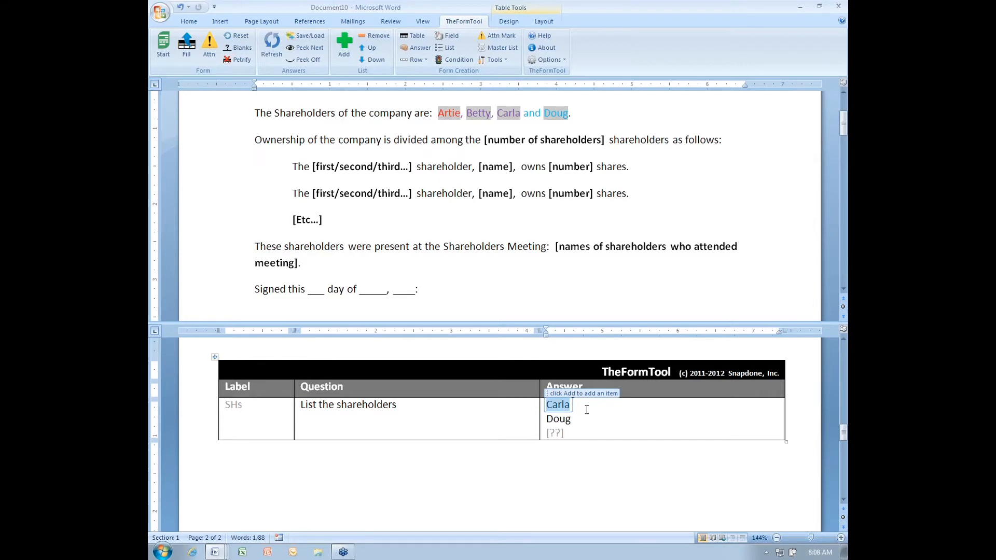
Refill the form with the shortened shareholder list, check the table, and reset the form to its field codes
{"action": "left_click", "coordinate": [690, 129]}
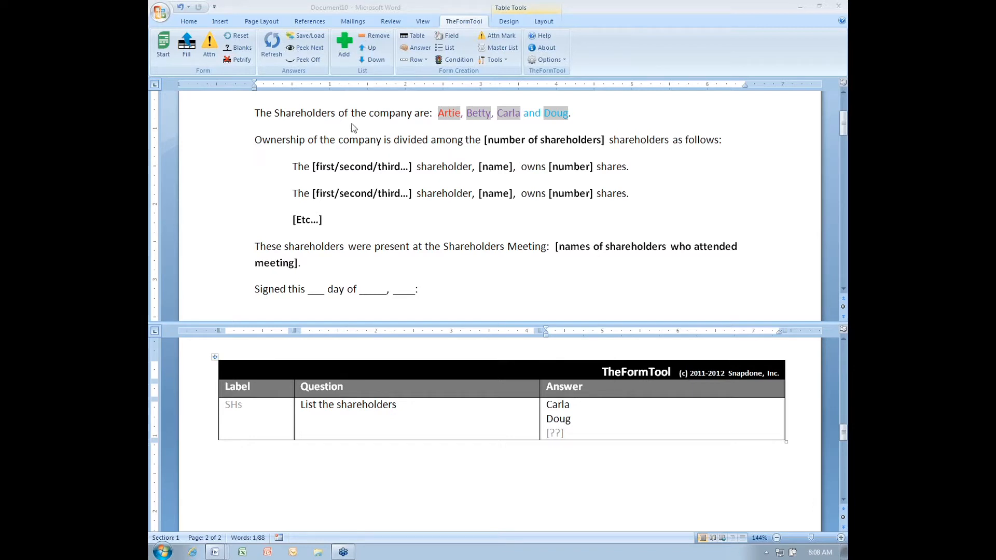
{"action": "left_click", "coordinate": [187, 46]}
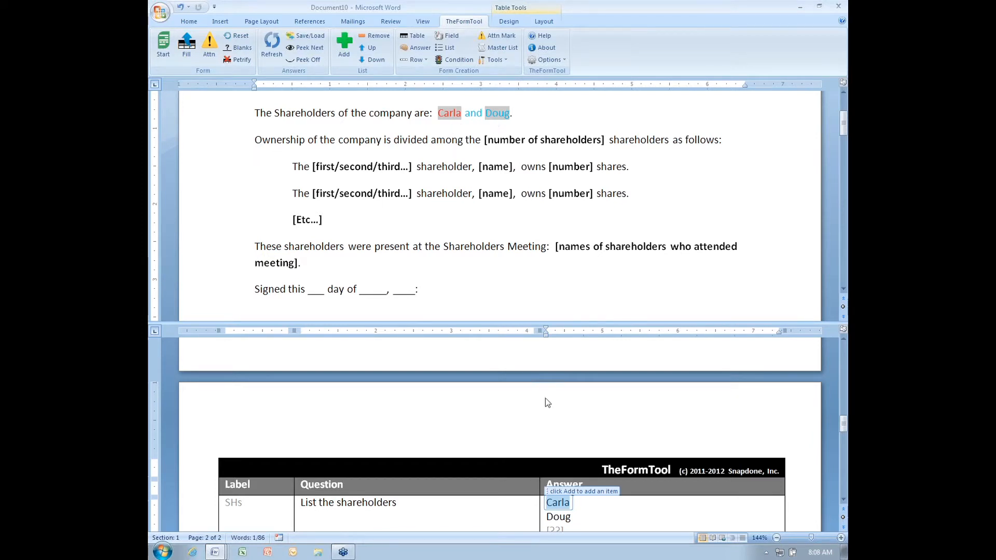
{"action": "scroll", "coordinate": [540, 484], "scroll_direction": "down", "scroll_amount": 1}
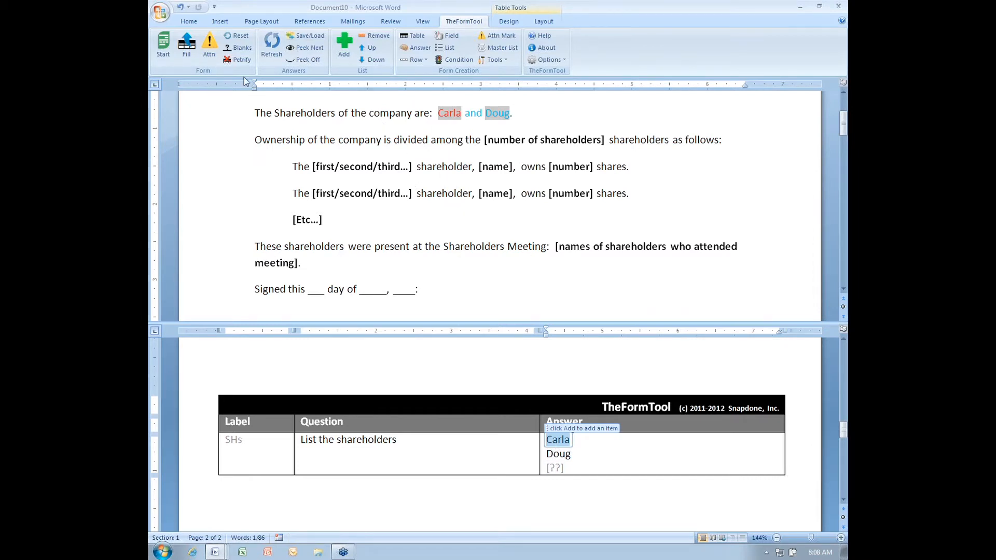
{"action": "left_click", "coordinate": [240, 34]}
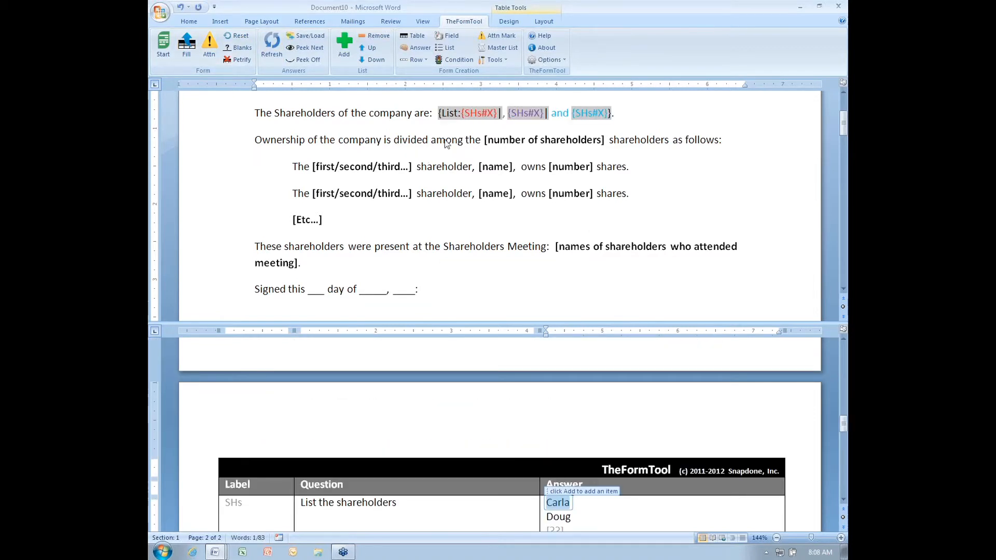
Replace the [number of shareholders] placeholder with an SHs count field in 1,000 (no decimals) format and fill the form
{"action": "left_click", "coordinate": [466, 142]}
{"action": "left_click_drag", "start_coordinate": [485, 140], "coordinate": [605, 142]}
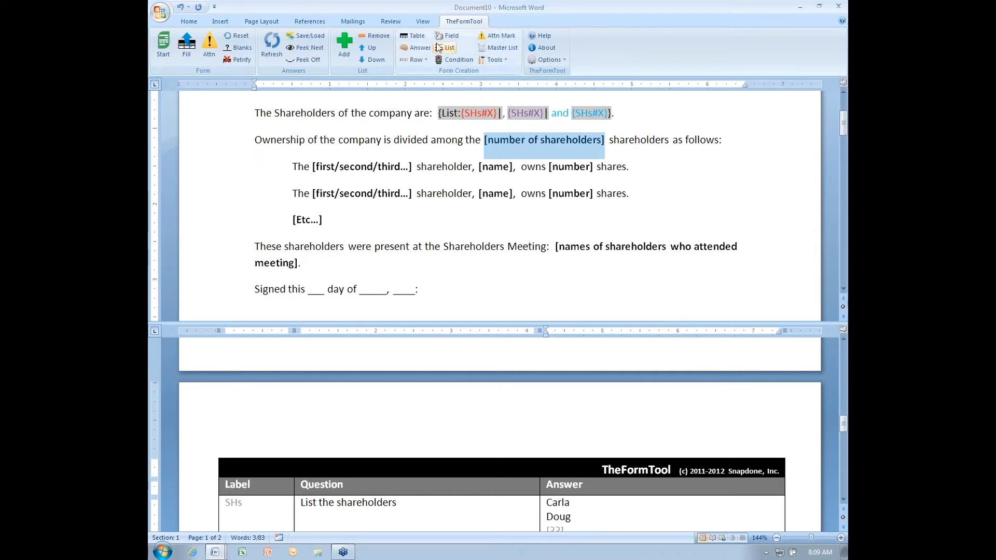
{"action": "left_click", "coordinate": [449, 36]}
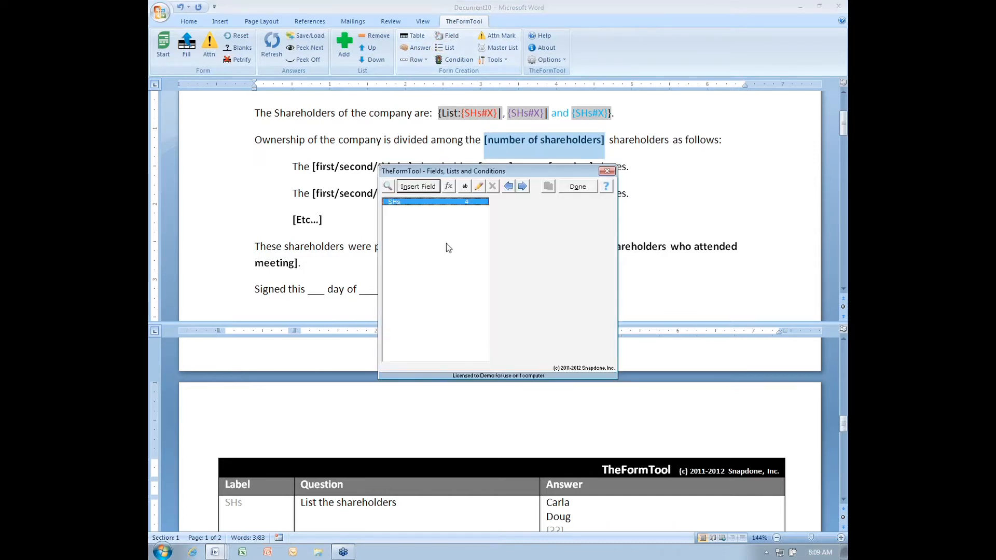
{"action": "left_click", "coordinate": [420, 189]}
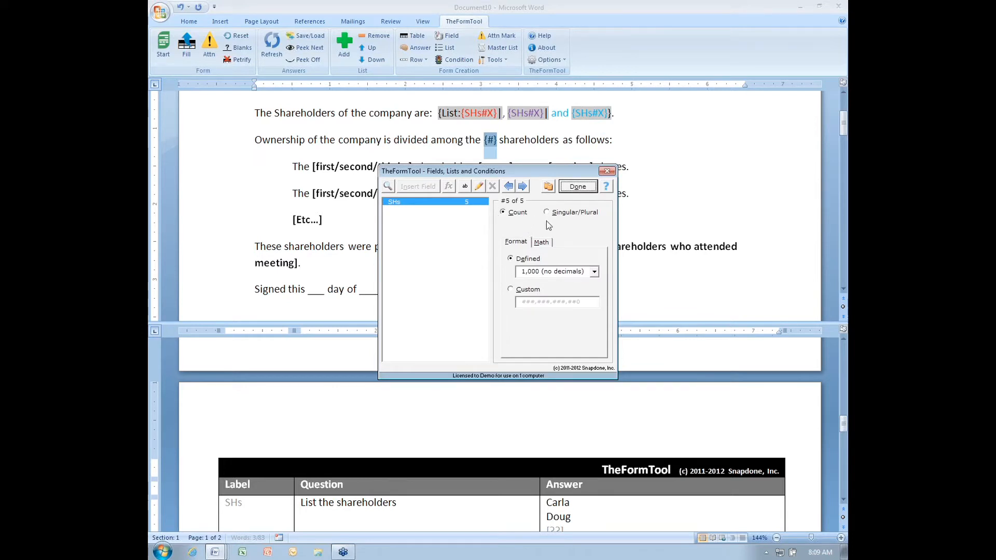
{"action": "left_click", "coordinate": [578, 187]}
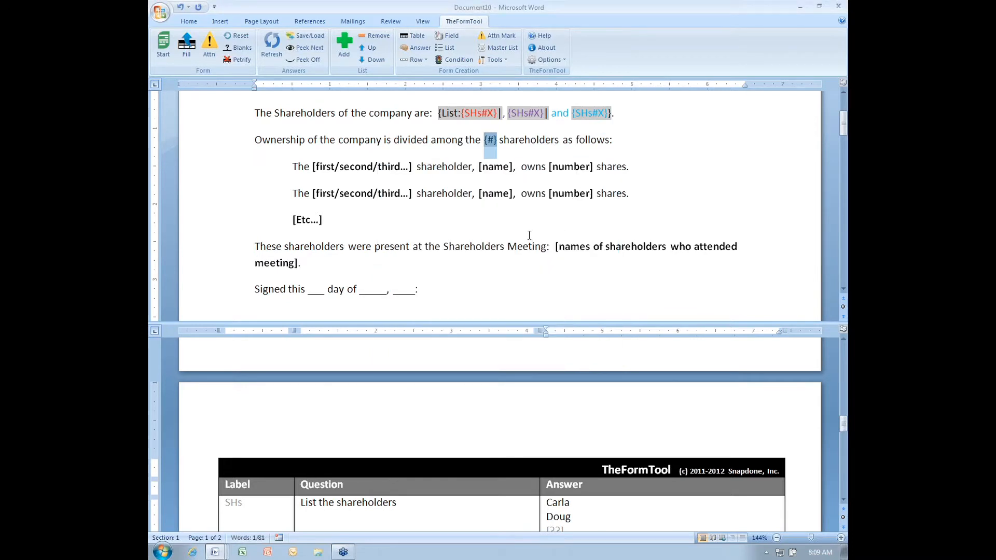
{"action": "left_click", "coordinate": [187, 47]}
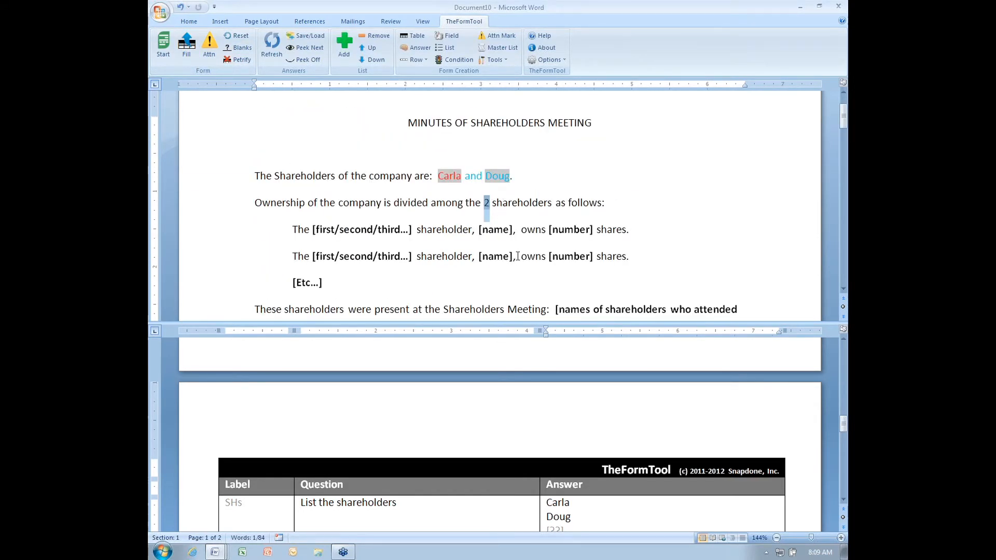
Reset the form, then change the shareholder count field's defined format to one thousand and refill
{"action": "left_click", "coordinate": [233, 39]}
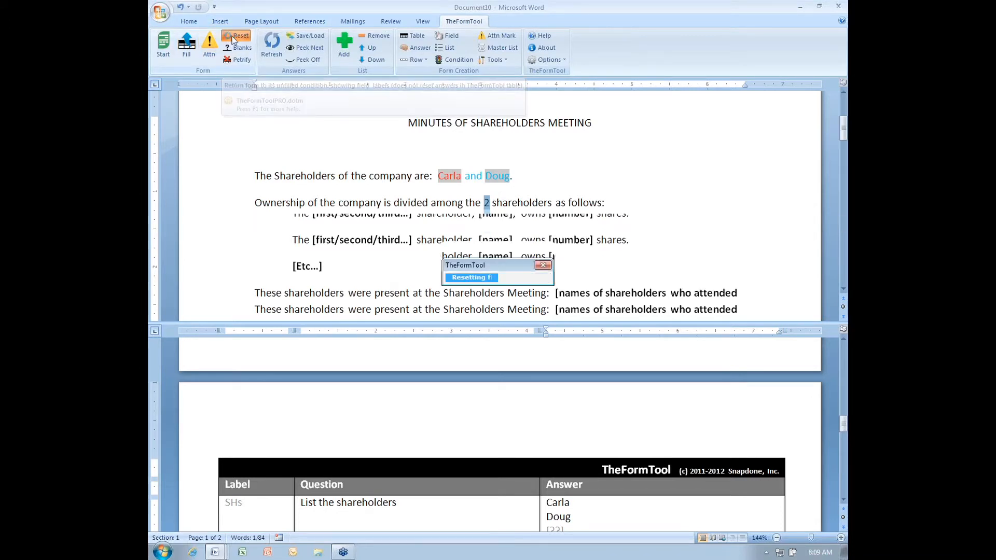
{"action": "left_click", "coordinate": [453, 60]}
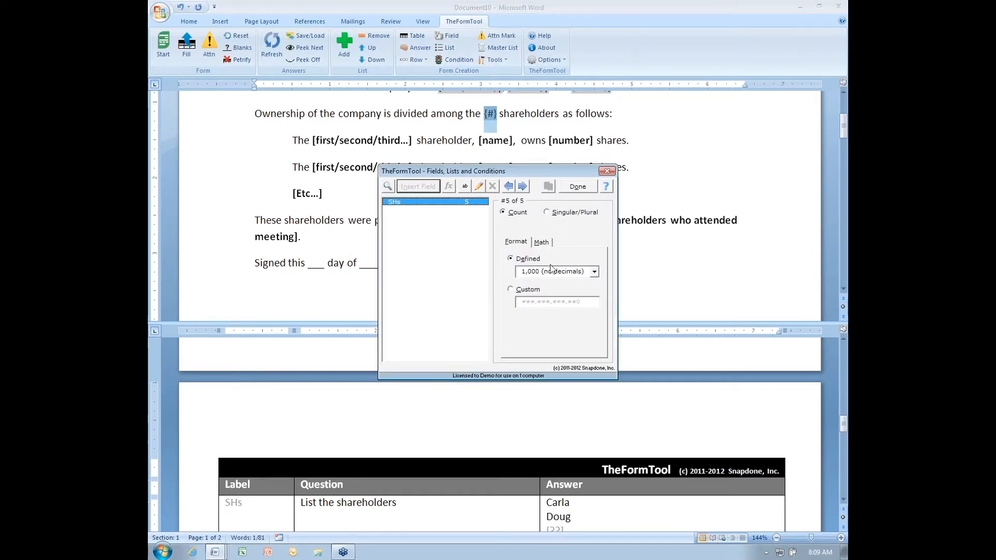
{"action": "left_click", "coordinate": [553, 272]}
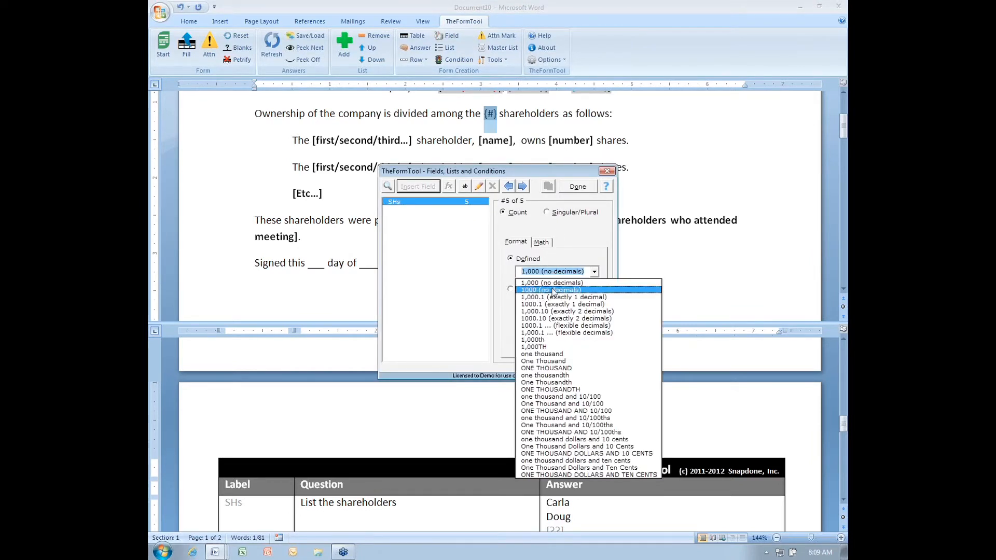
{"action": "left_click", "coordinate": [550, 355]}
{"action": "left_click", "coordinate": [578, 186]}
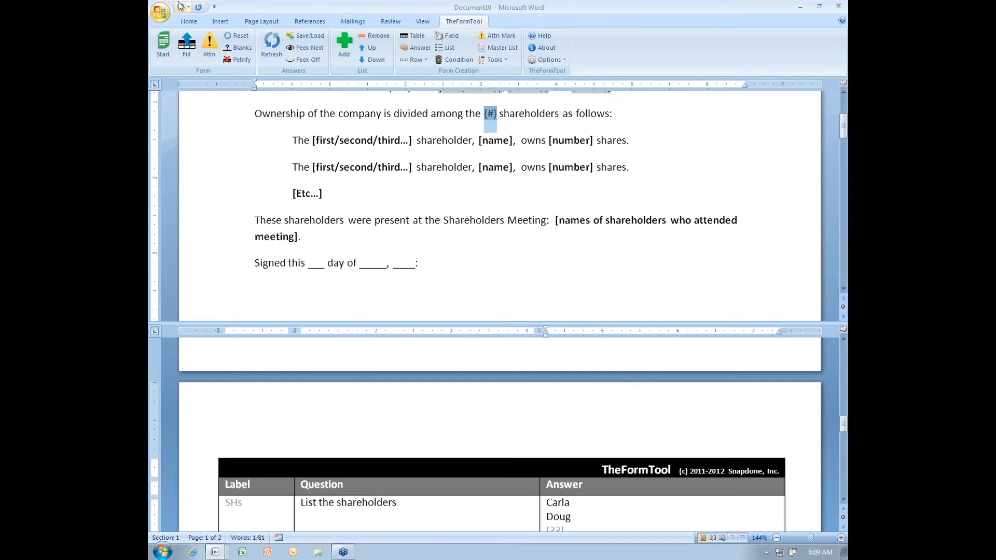
{"action": "left_click", "coordinate": [186, 44]}
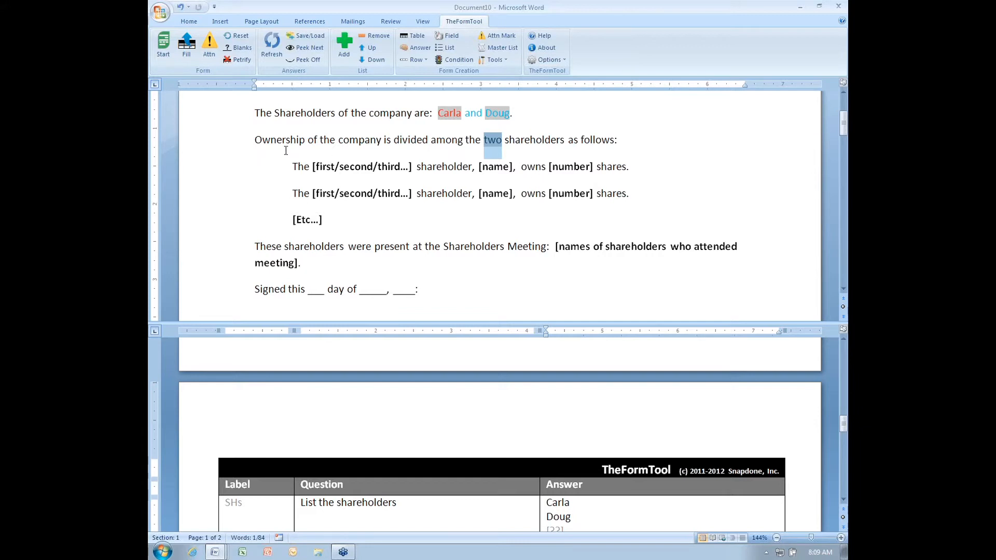
Add an empty indented paragraph above the first shareholder ownership line
{"action": "left_click", "coordinate": [294, 167]}
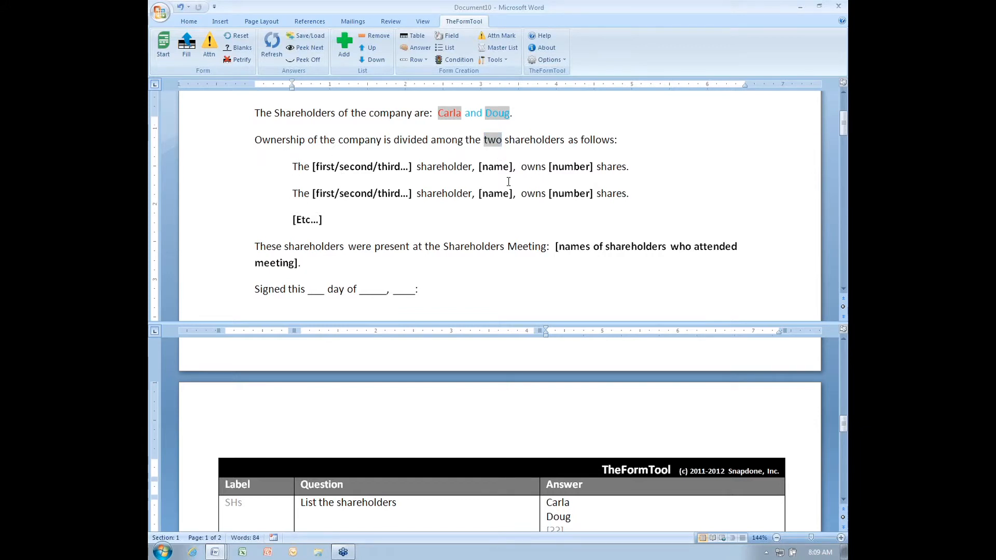
{"action": "scroll", "coordinate": [508, 182], "scroll_direction": "up", "scroll_amount": 2}
{"action": "left_click_drag", "start_coordinate": [292, 229], "coordinate": [639, 258]}
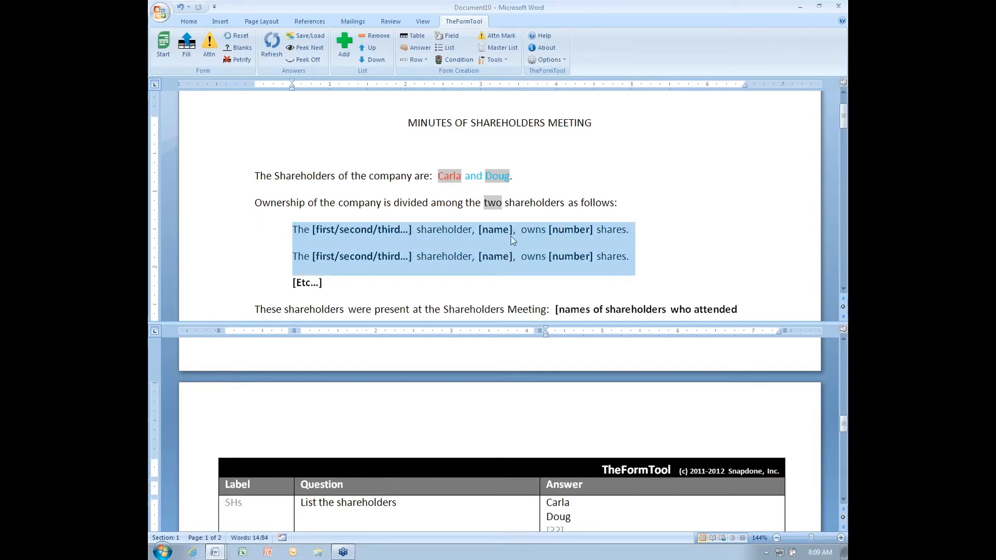
{"action": "left_click", "coordinate": [485, 233]}
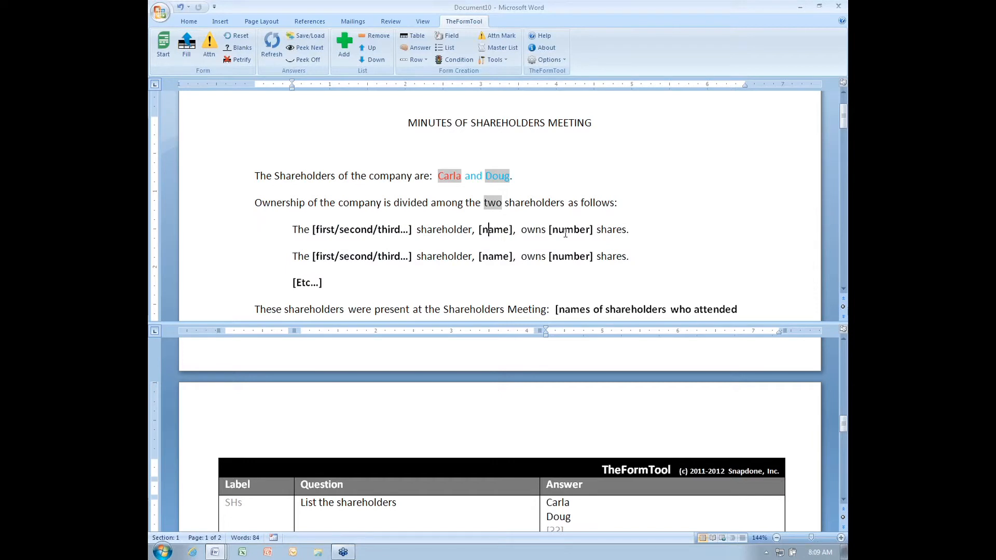
{"action": "left_click", "coordinate": [295, 230]}
{"action": "key", "text": "Return"}
{"action": "key", "text": "Up"}
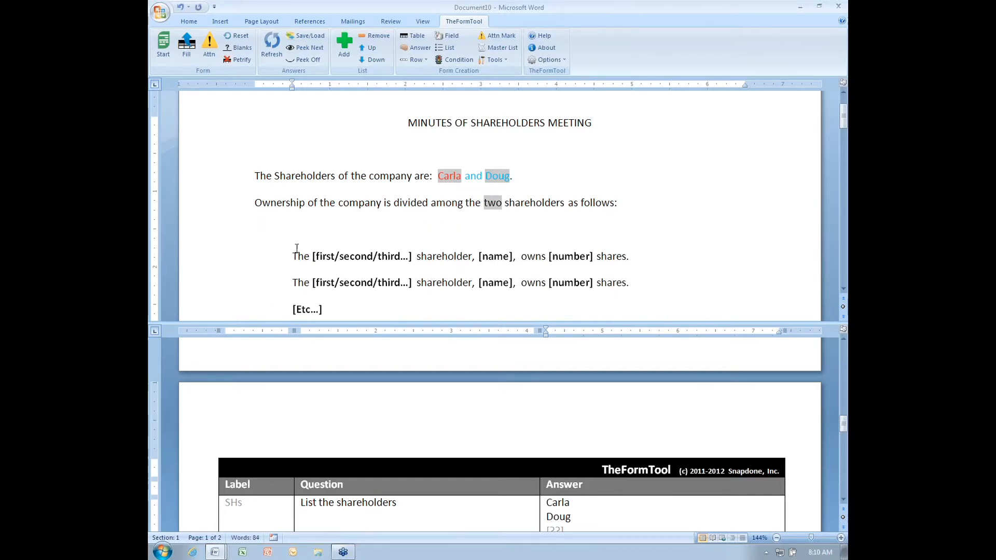
Insert an SHs list in the [repeating paragraphs] format in the empty indented paragraph
{"action": "left_click", "coordinate": [449, 48]}
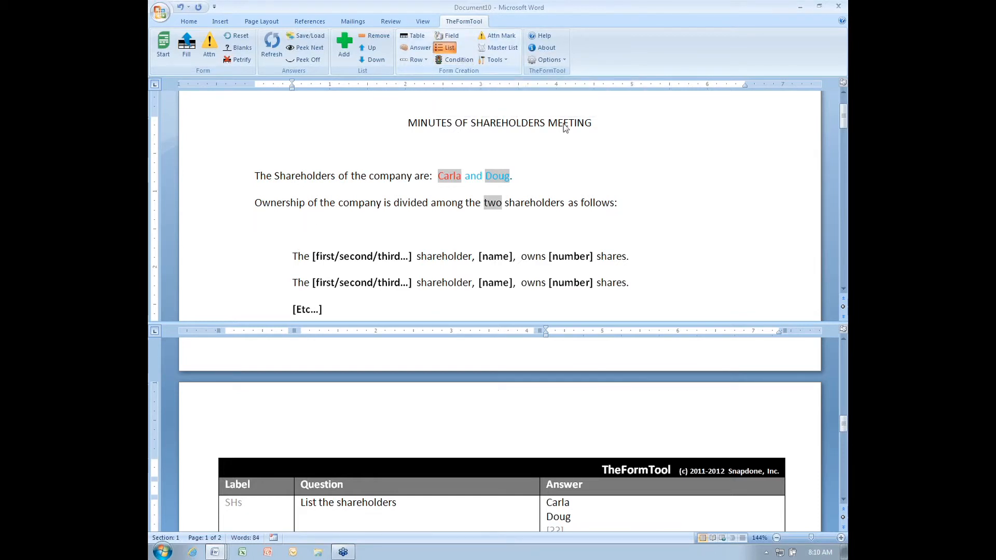
{"action": "left_click", "coordinate": [442, 187]}
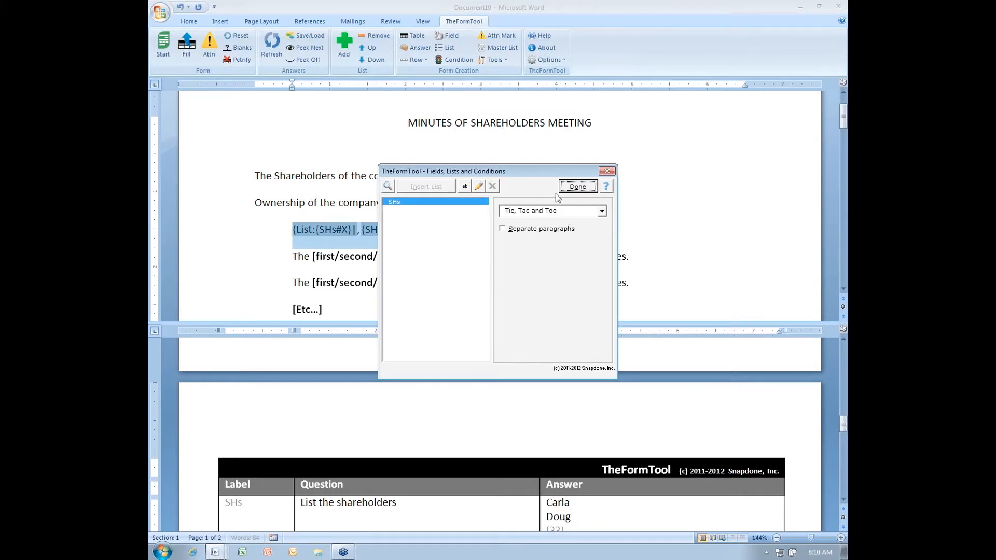
{"action": "left_click_drag", "start_coordinate": [559, 176], "coordinate": [740, 127]}
{"action": "left_click", "coordinate": [776, 163]}
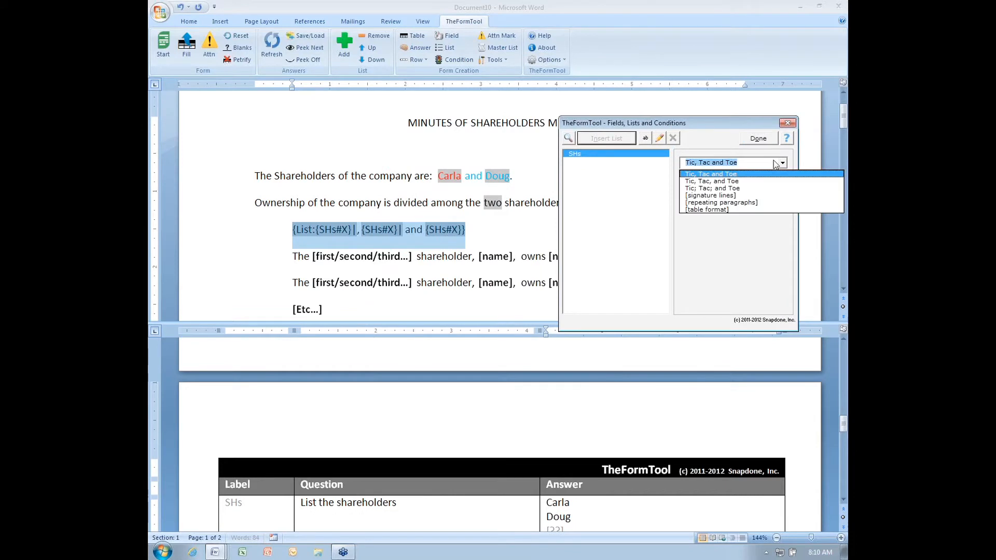
{"action": "left_click", "coordinate": [744, 203]}
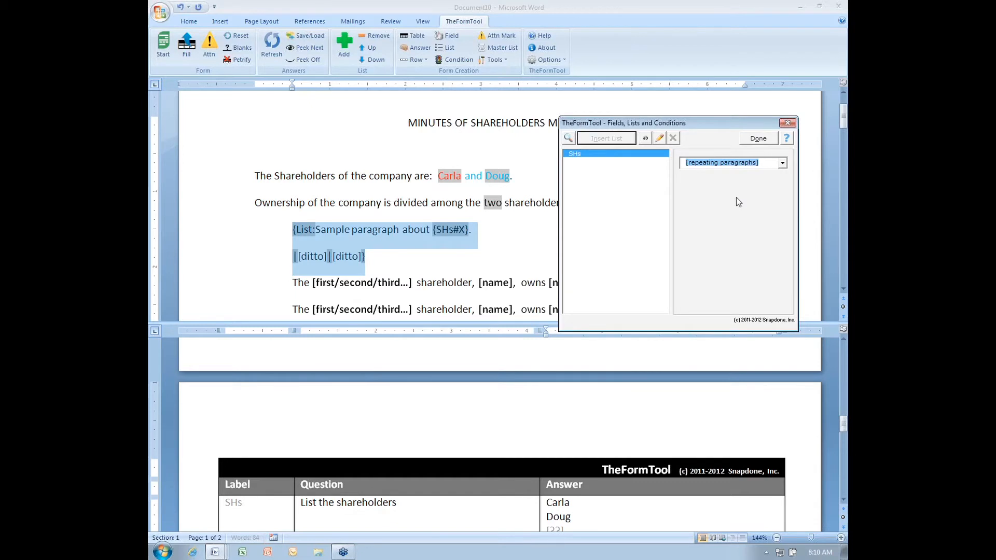
{"action": "left_click", "coordinate": [757, 142]}
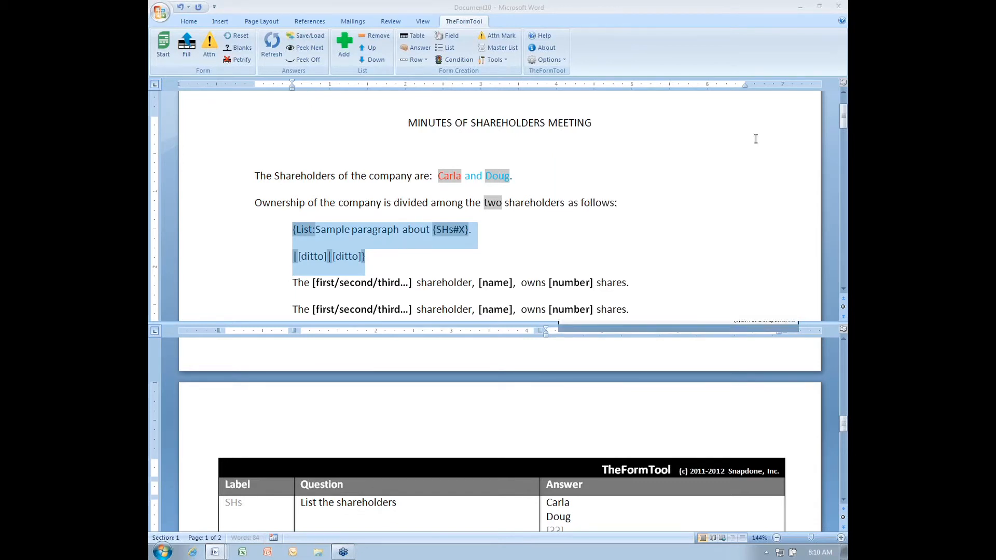
Examine the inserted list's sample paragraph about {SHs#X} and its two [ditto] parts
{"action": "left_click", "coordinate": [394, 230]}
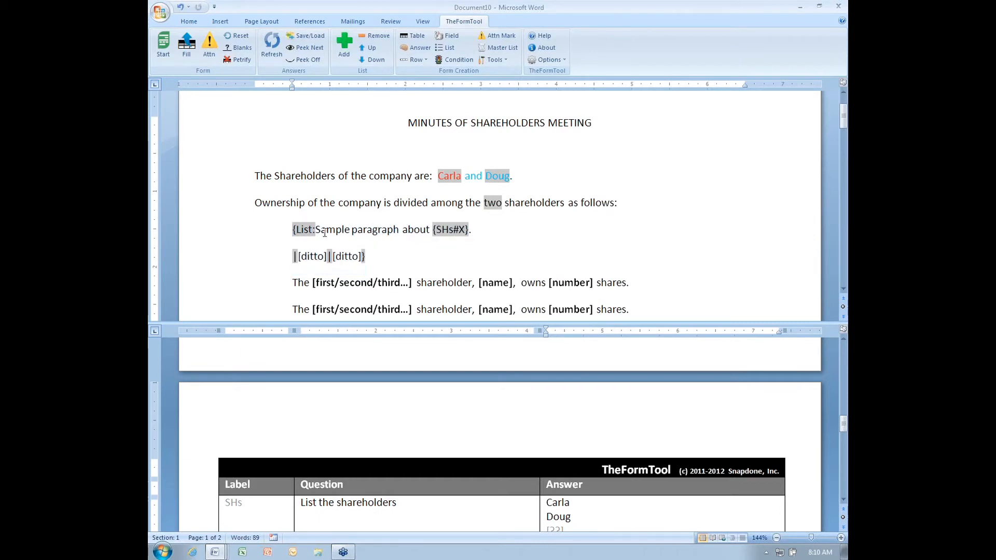
{"action": "left_click_drag", "start_coordinate": [316, 230], "coordinate": [498, 237]}
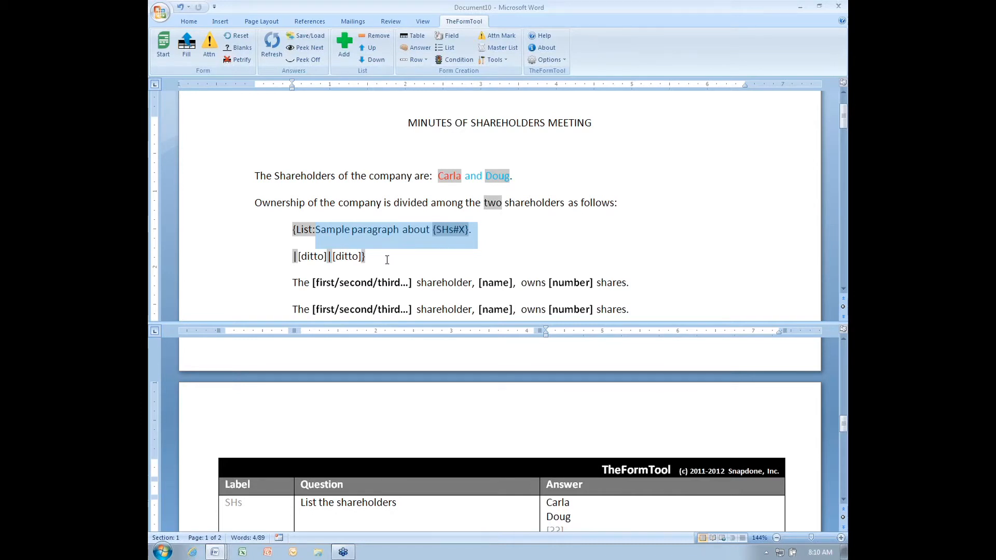
{"action": "left_click", "coordinate": [335, 230]}
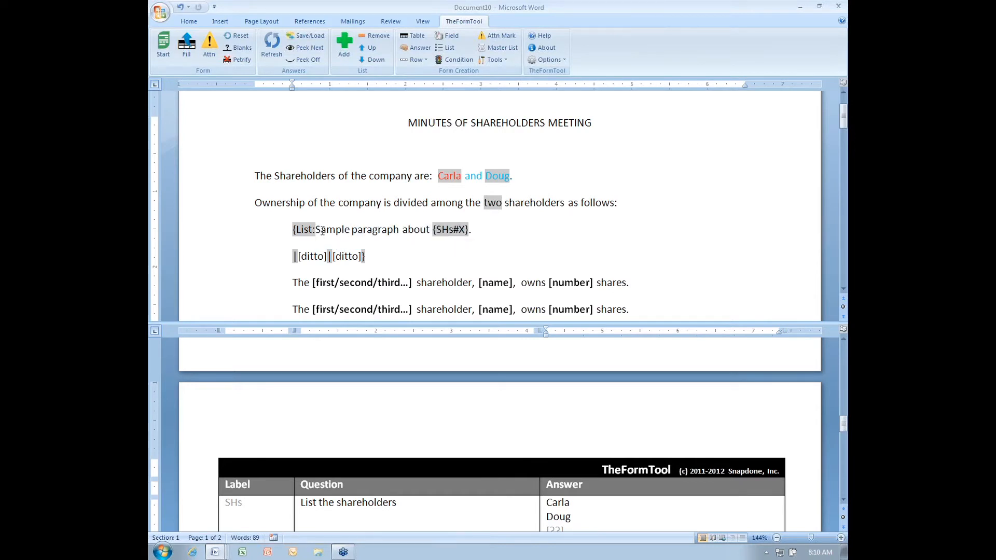
{"action": "left_click_drag", "start_coordinate": [317, 229], "coordinate": [490, 231]}
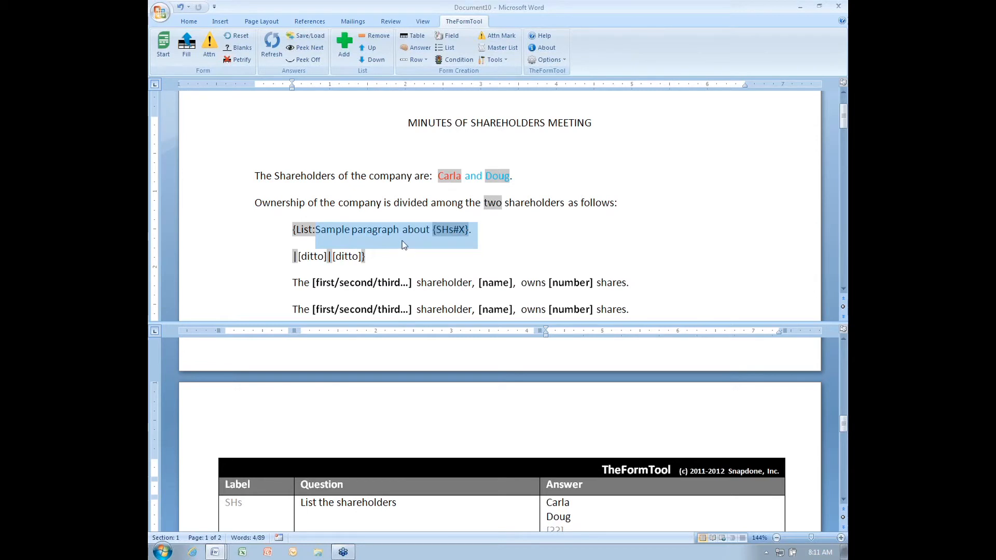
{"action": "left_click_drag", "start_coordinate": [300, 256], "coordinate": [325, 256]}
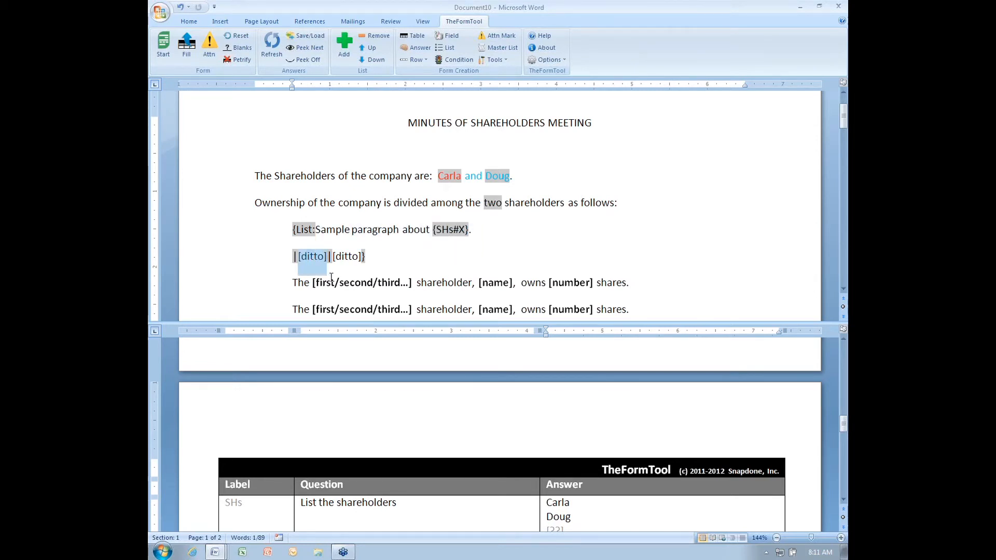
{"action": "left_click_drag", "start_coordinate": [337, 256], "coordinate": [359, 258]}
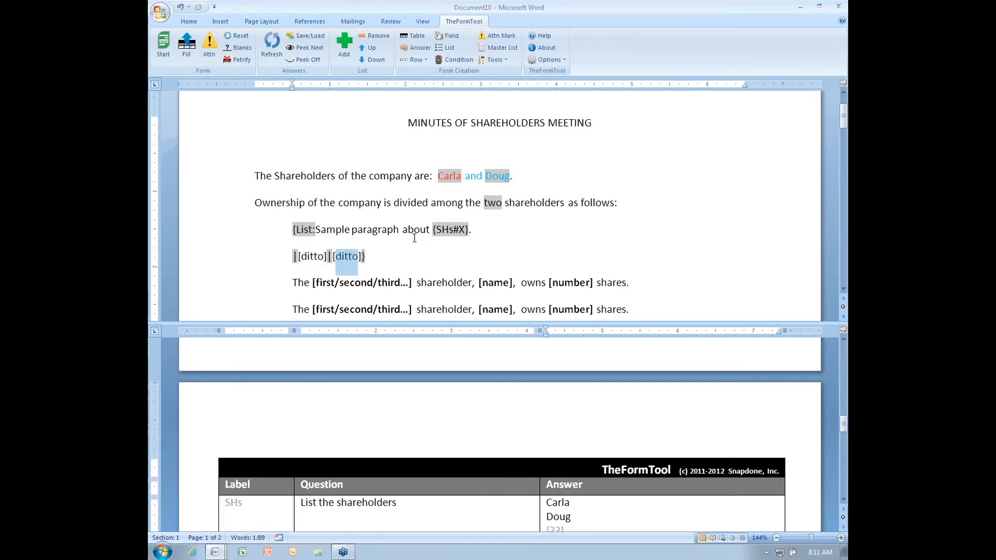
{"action": "left_click_drag", "start_coordinate": [320, 231], "coordinate": [474, 231]}
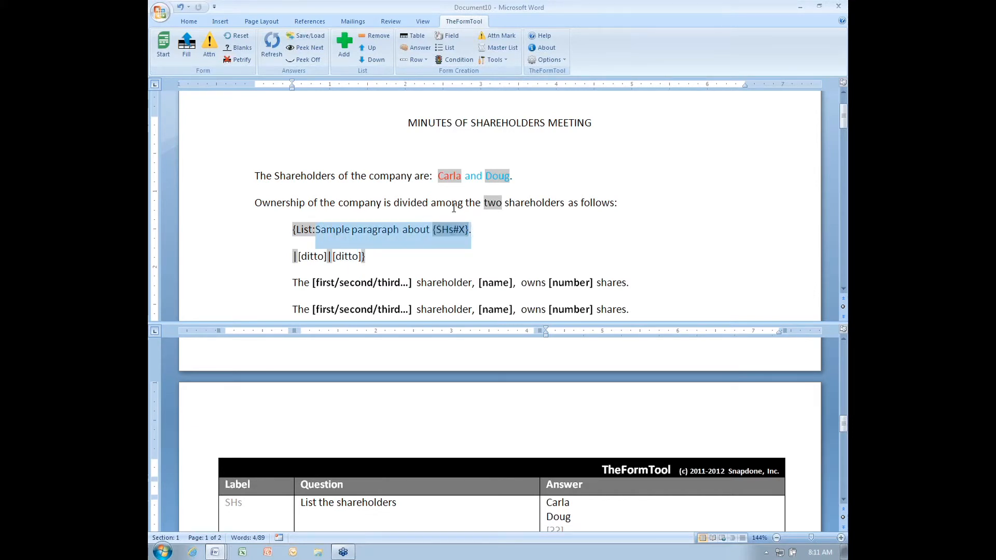
Replace the list's sample paragraph with "The [first/second/third…] shareholder, [name], owns [number] shares." and delete the original shareholder lines and [Etc…] below the list
{"action": "scroll", "coordinate": [454, 207], "scroll_direction": "down", "scroll_amount": 2}
{"action": "left_click_drag", "start_coordinate": [295, 219], "coordinate": [630, 214]}
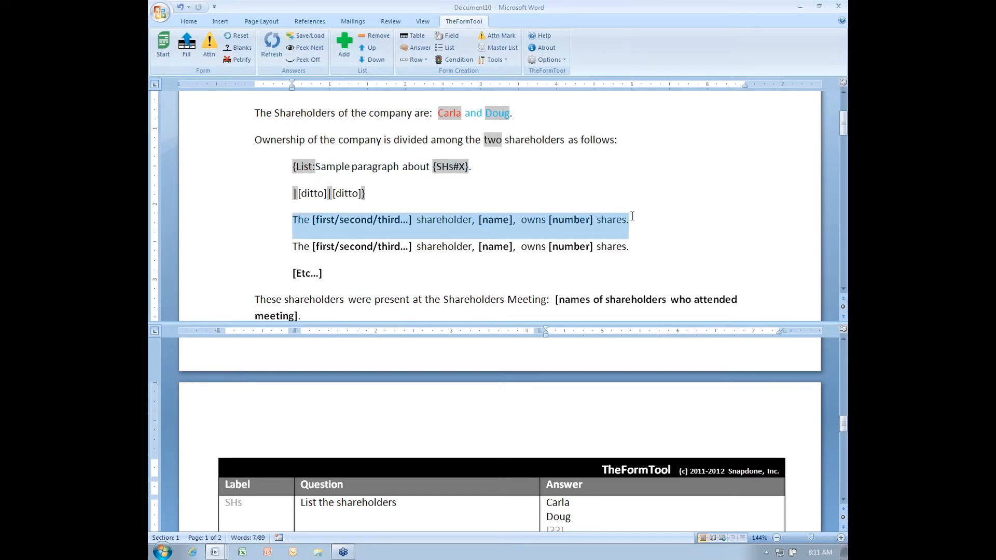
{"action": "left_click", "coordinate": [316, 167]}
{"action": "key", "text": "ctrl+shift+Right"}
{"action": "key", "text": "ctrl+shift+Right"}
{"action": "key", "text": "ctrl+shift+Right"}
{"action": "key", "text": "ctrl+shift+Right"}
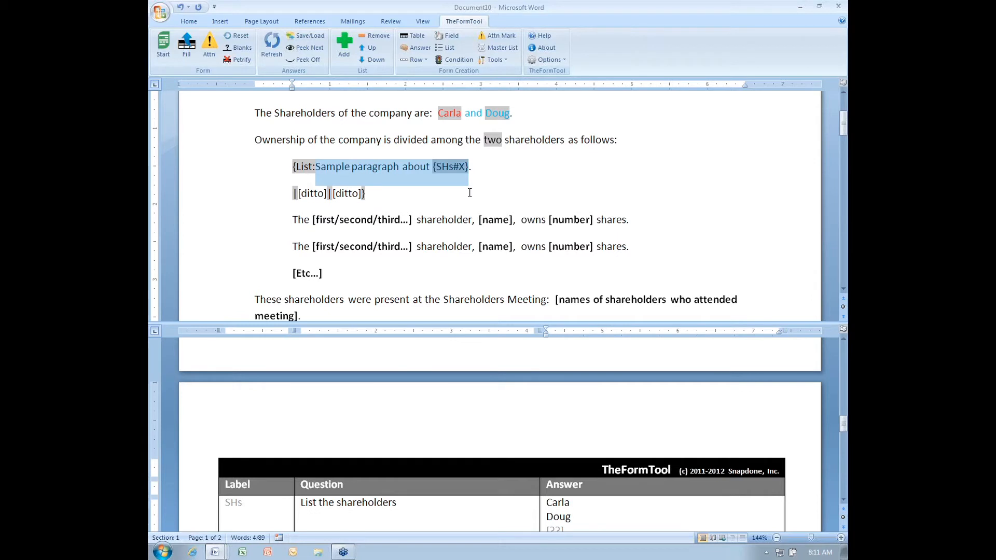
{"action": "type", "text": "The [first/second/third...] shareholder, [name], owns [number] shares."}
{"action": "key", "text": "BackSpace"}
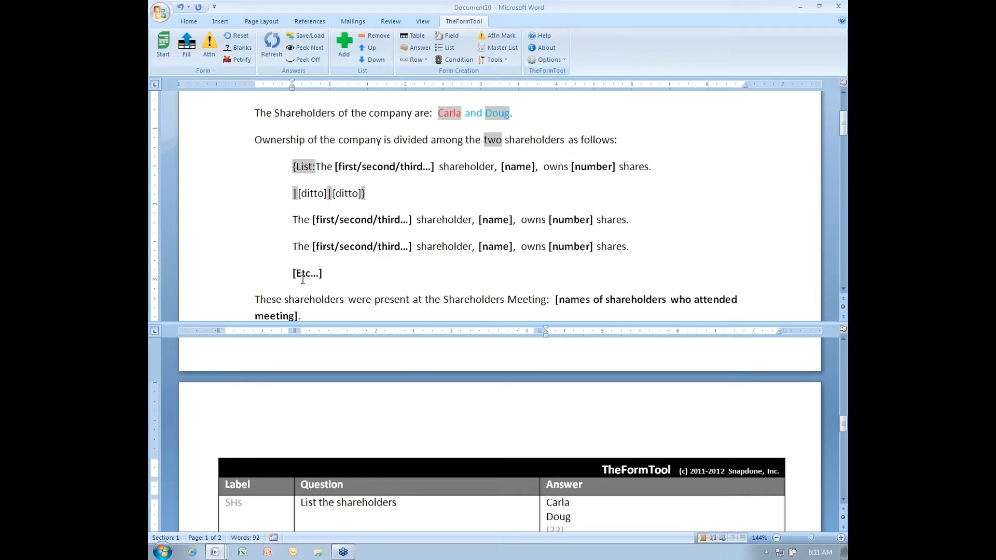
{"action": "left_click_drag", "start_coordinate": [262, 223], "coordinate": [247, 281]}
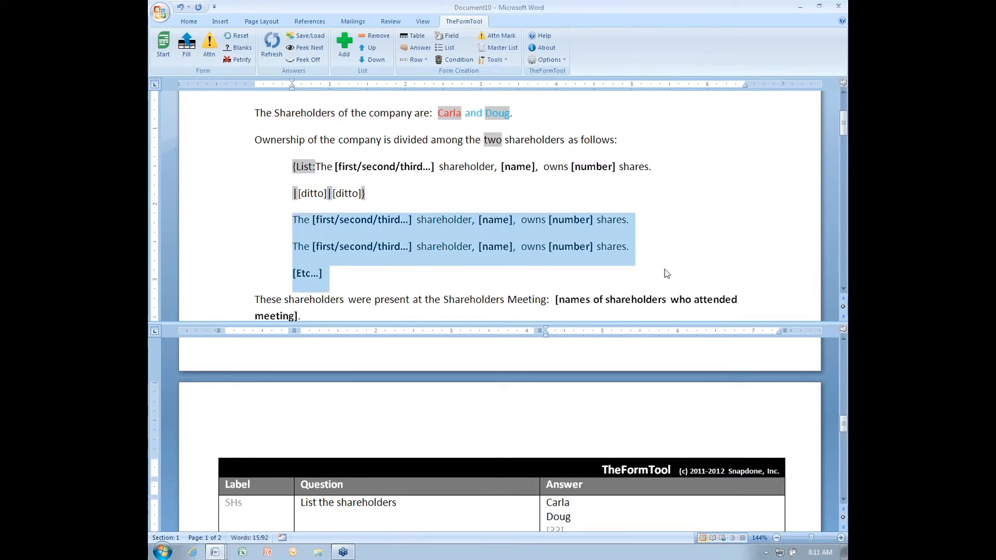
{"action": "key", "text": "Delete"}
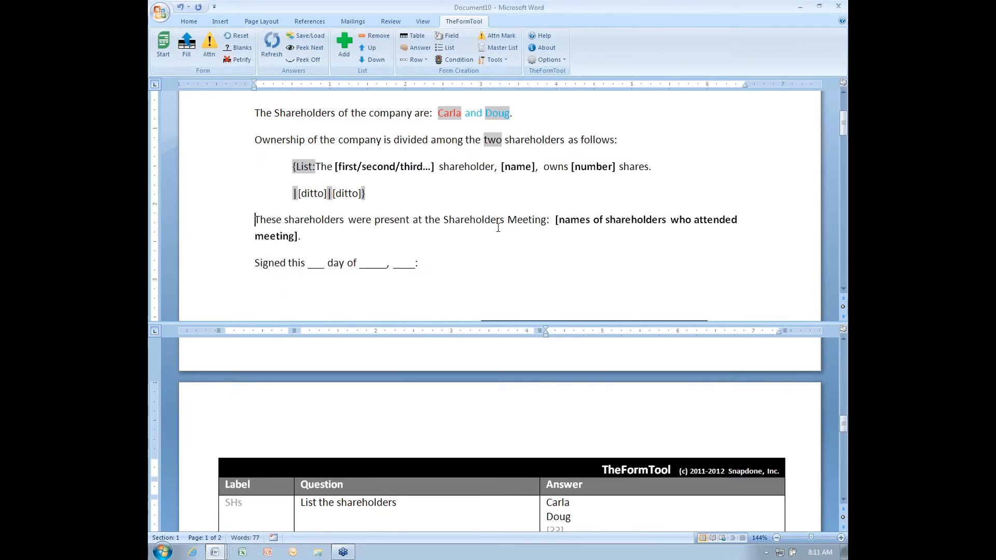
Fill the form to check the repeating shareholder paragraphs, and reset it to its field codes
{"action": "scroll", "coordinate": [513, 230], "scroll_direction": "up", "scroll_amount": 2}
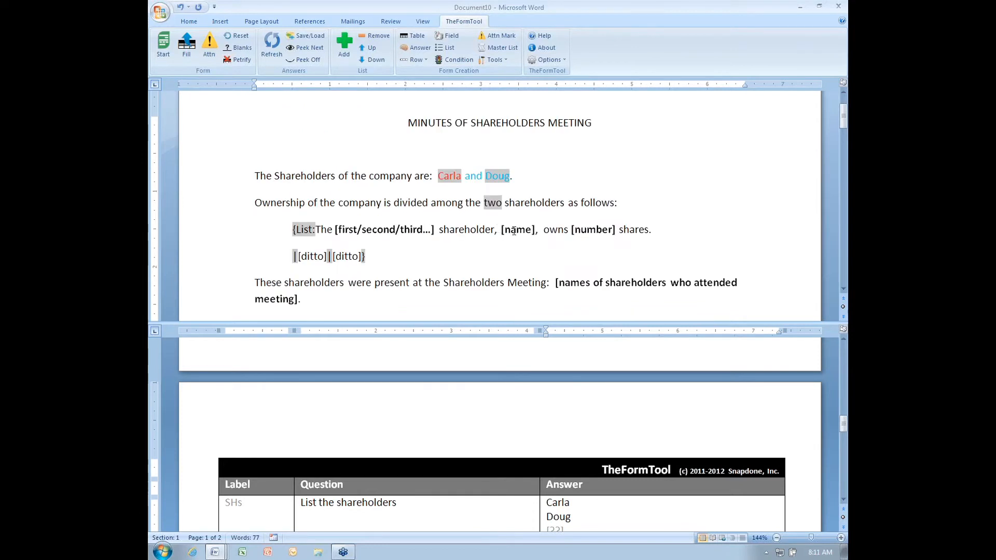
{"action": "left_click", "coordinate": [187, 45]}
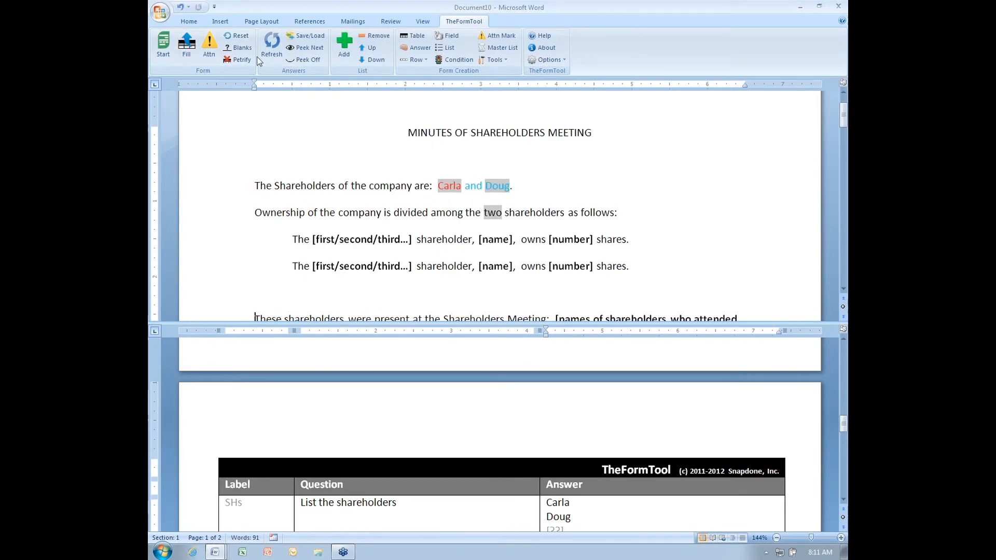
{"action": "scroll", "coordinate": [799, 174], "scroll_direction": "down", "scroll_amount": 3}
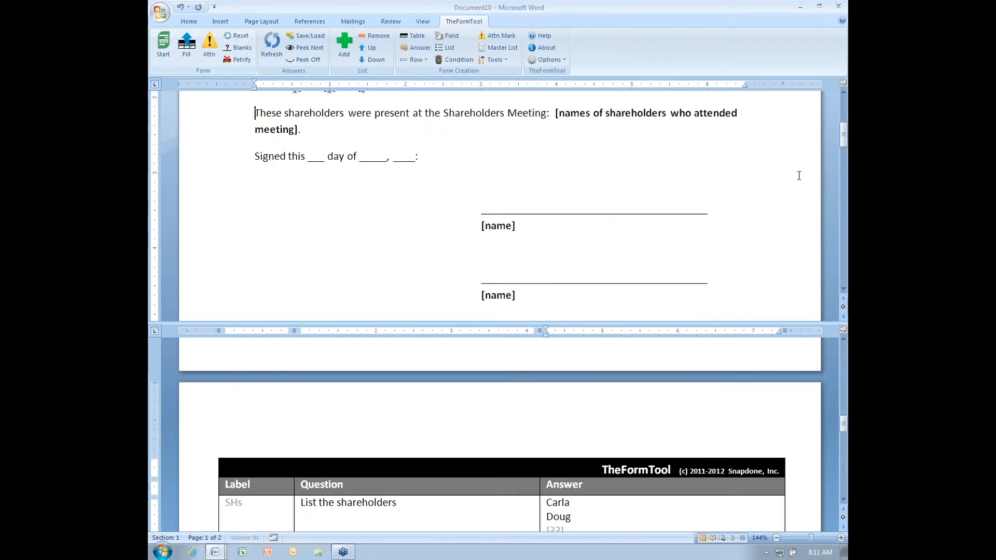
{"action": "scroll", "coordinate": [551, 195], "scroll_direction": "up", "scroll_amount": 3}
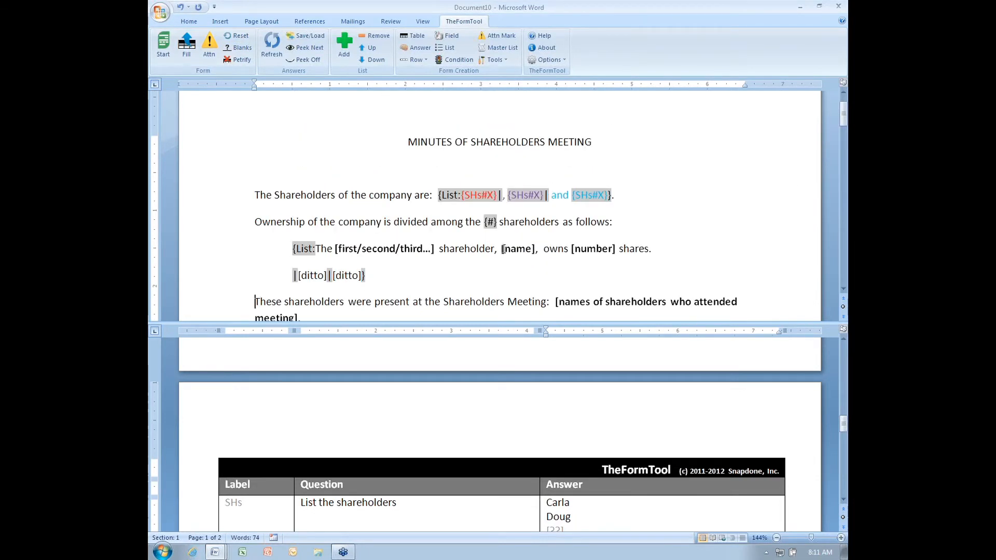
Replace the [name] placeholder in the repeating paragraph with an SHs item-in-list field showing the current item's text
{"action": "left_click_drag", "start_coordinate": [502, 250], "coordinate": [535, 251]}
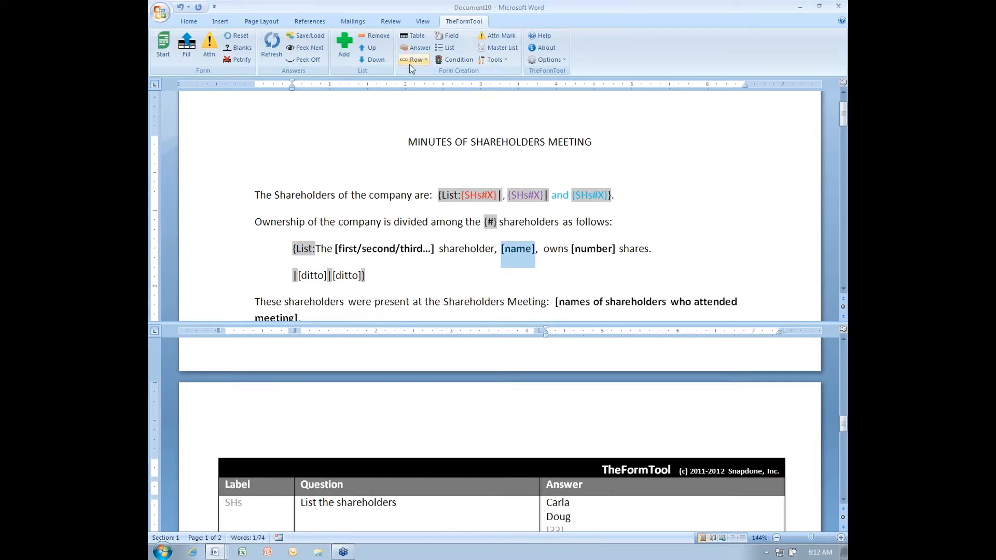
{"action": "left_click", "coordinate": [445, 36]}
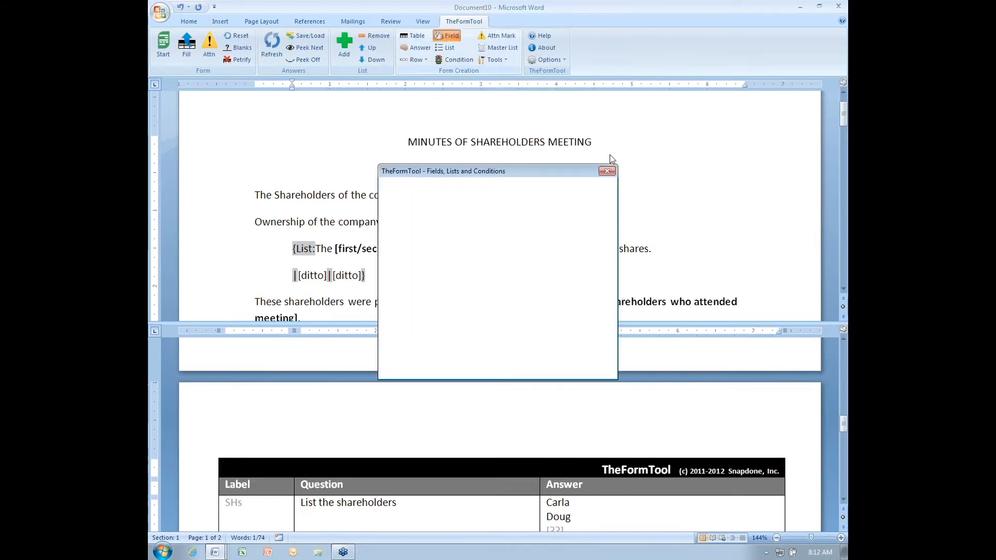
{"action": "left_click_drag", "start_coordinate": [514, 170], "coordinate": [753, 161]}
{"action": "left_click", "coordinate": [449, 202]}
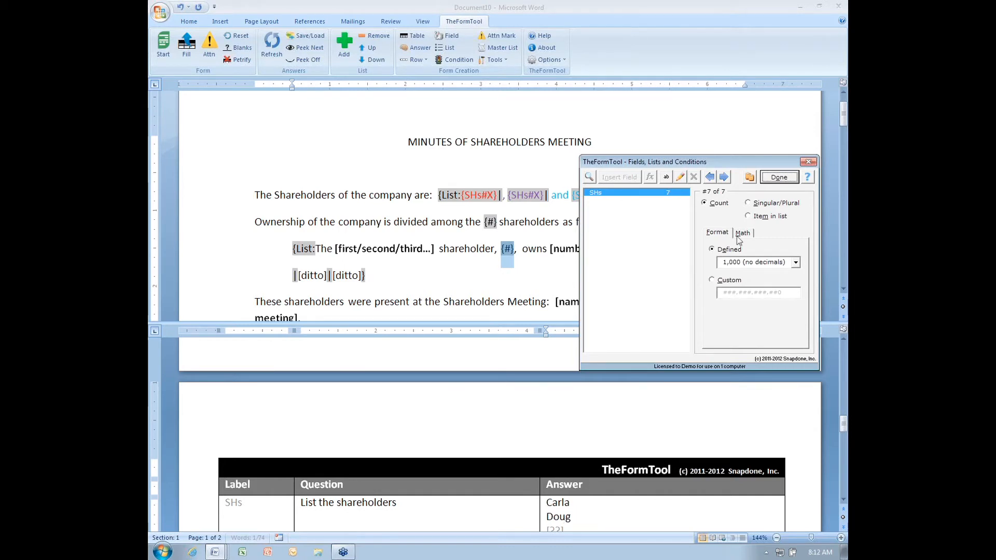
{"action": "left_click", "coordinate": [748, 216]}
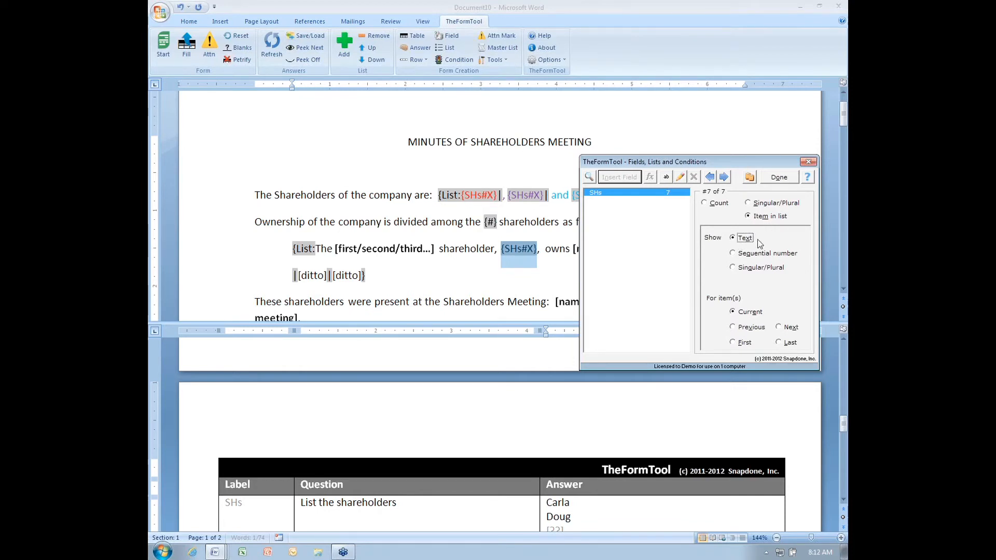
{"action": "left_click", "coordinate": [779, 177]}
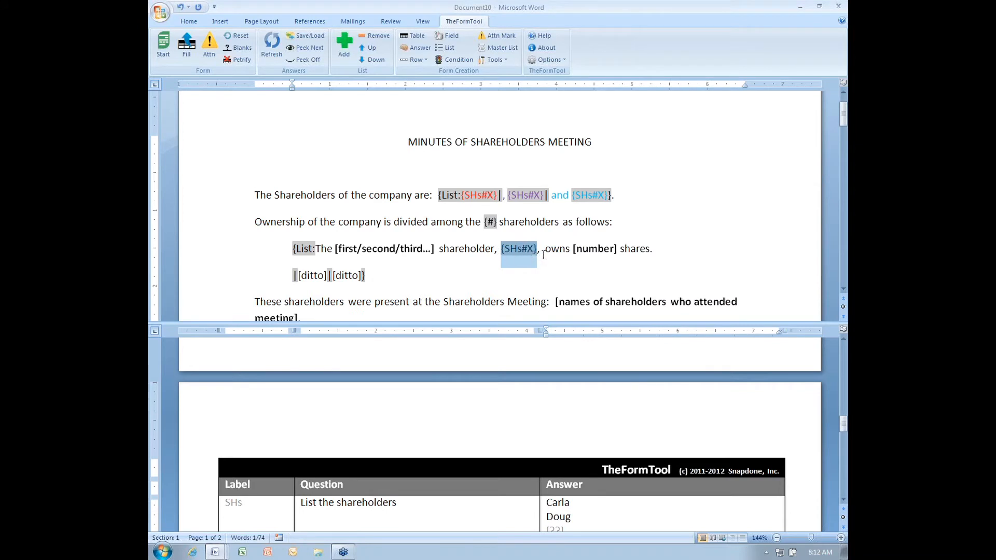
Fill the form to check the shareholder names inside the repeating paragraphs, and reset it to its field codes
{"action": "left_click_drag", "start_coordinate": [471, 192], "coordinate": [609, 190]}
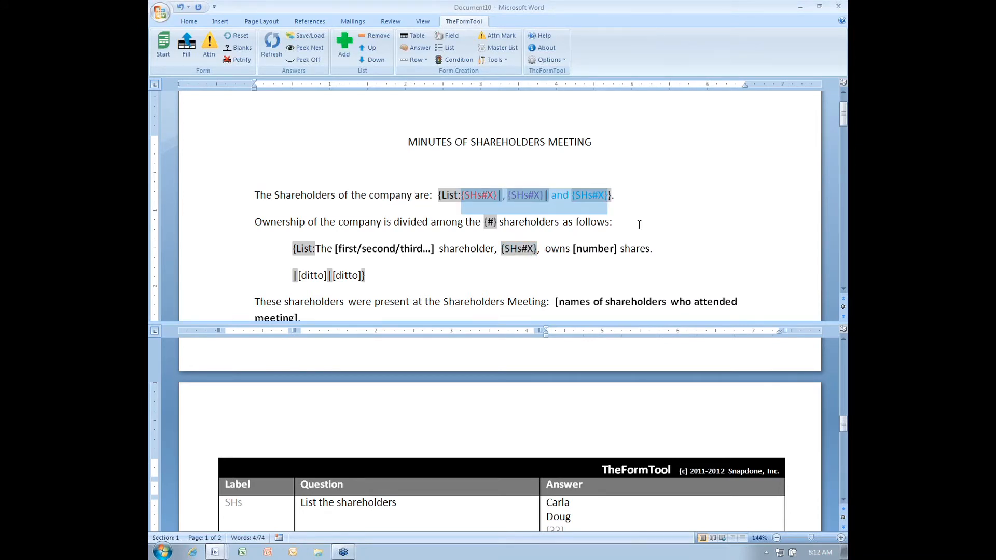
{"action": "left_click", "coordinate": [527, 250]}
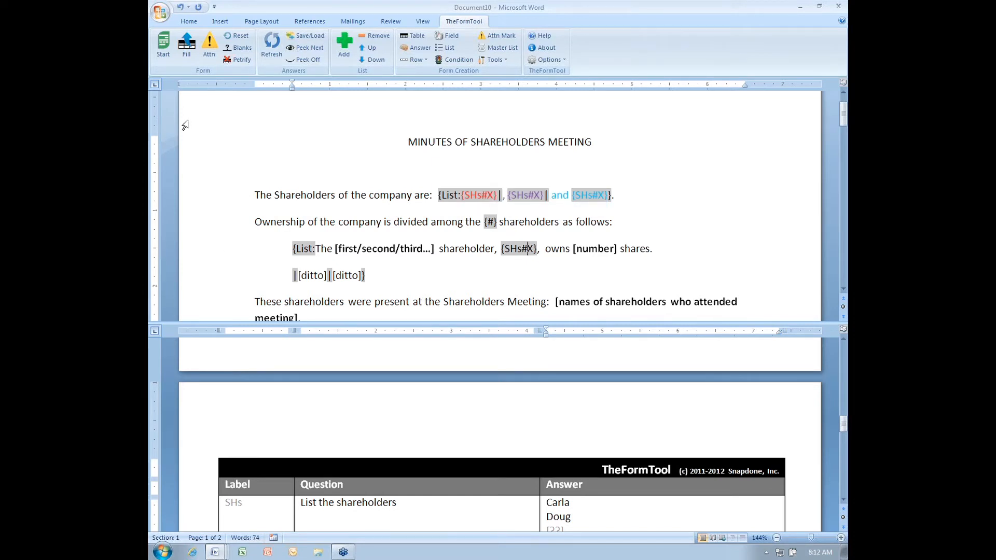
{"action": "left_click", "coordinate": [191, 53]}
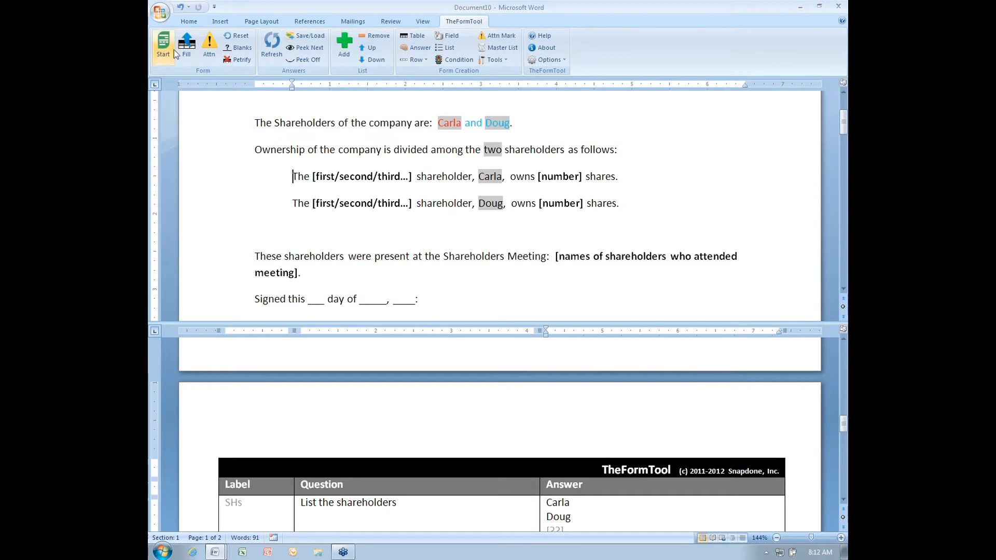
{"action": "left_click", "coordinate": [238, 36]}
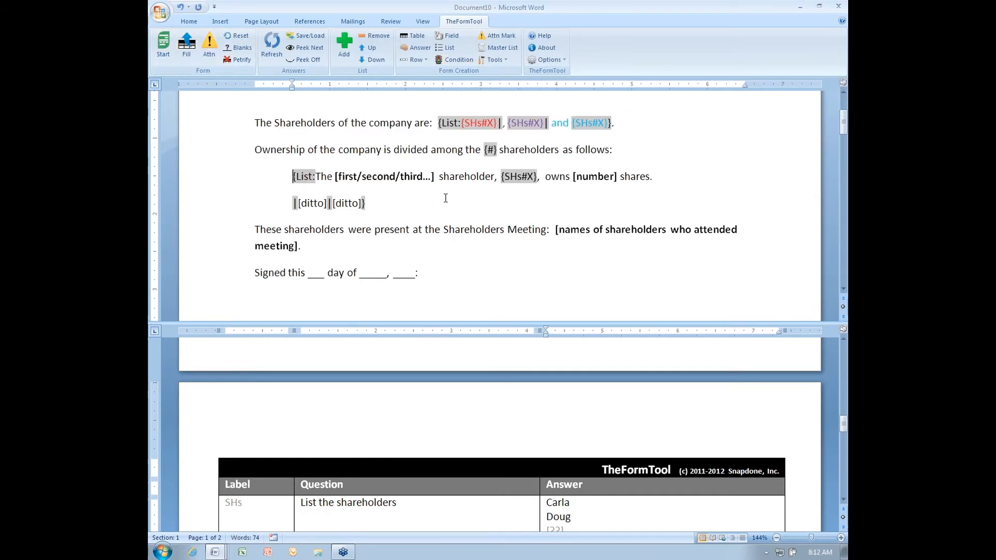
Replace the [first/second/third…] placeholder with an SHs item-in-list field showing the current item's sequential number
{"action": "left_click_drag", "start_coordinate": [336, 177], "coordinate": [435, 180]}
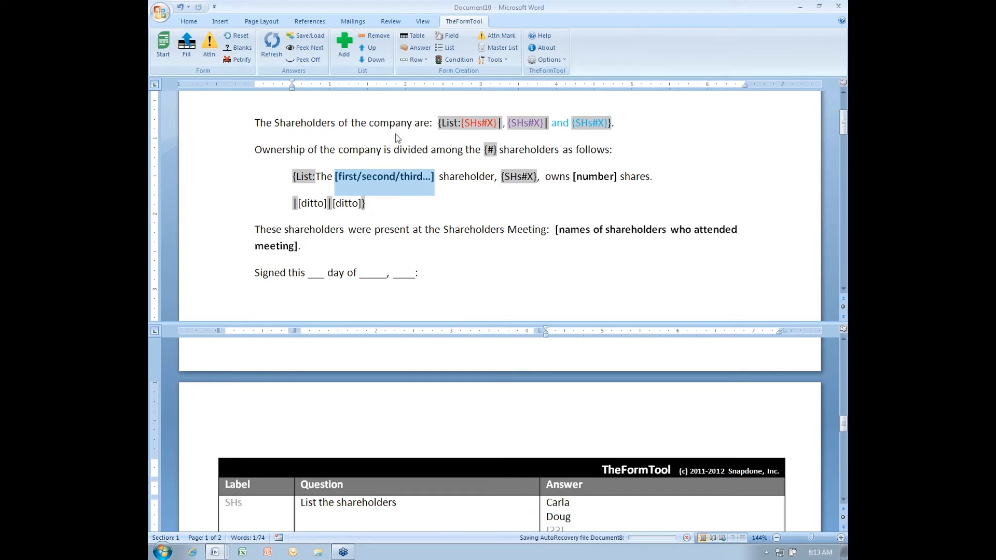
{"action": "left_click", "coordinate": [449, 36]}
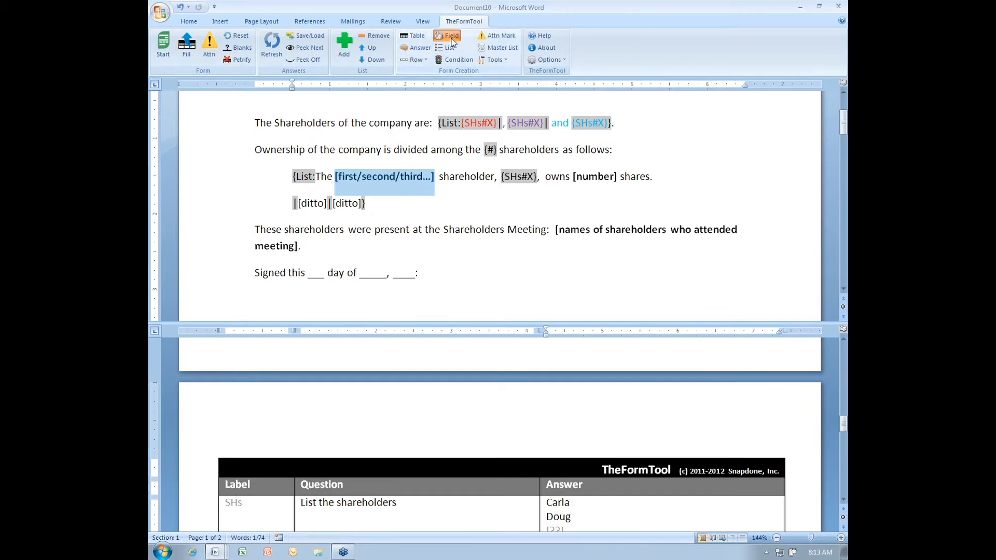
{"action": "left_click", "coordinate": [429, 188]}
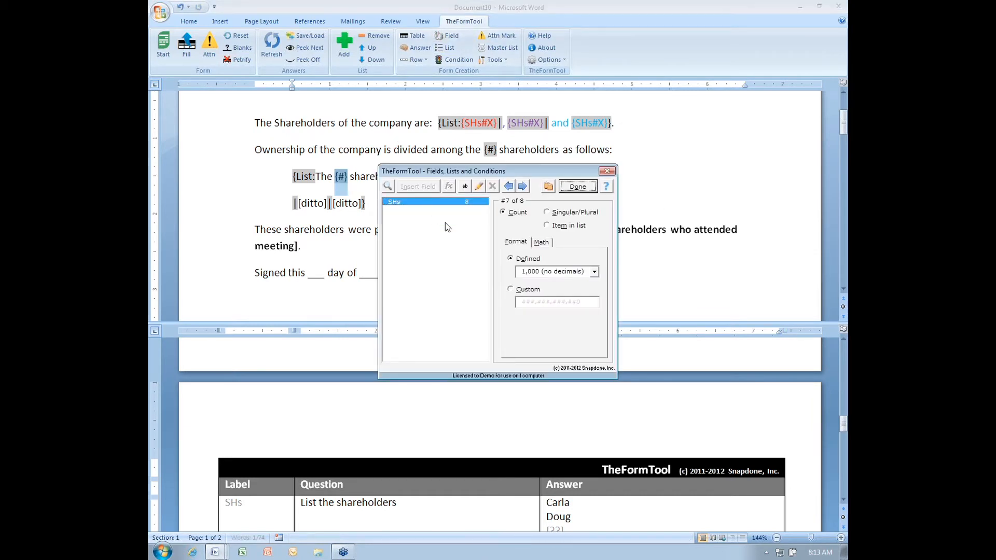
{"action": "left_click", "coordinate": [549, 227]}
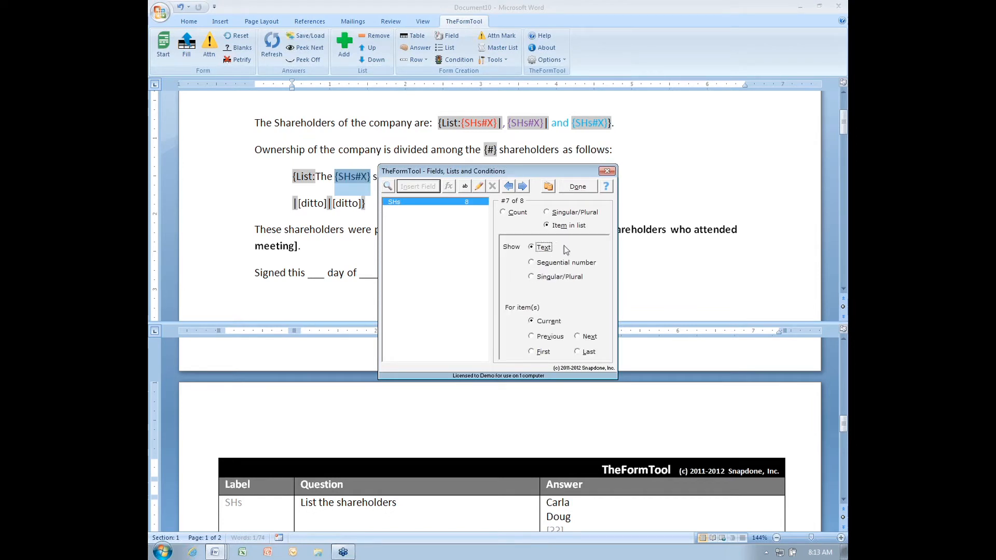
{"action": "left_click", "coordinate": [534, 264]}
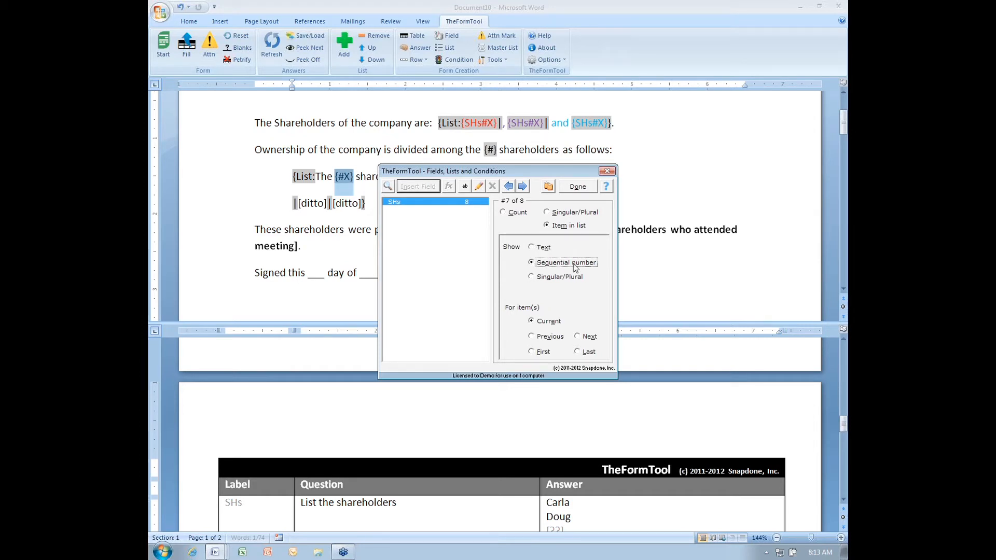
{"action": "left_click", "coordinate": [576, 190]}
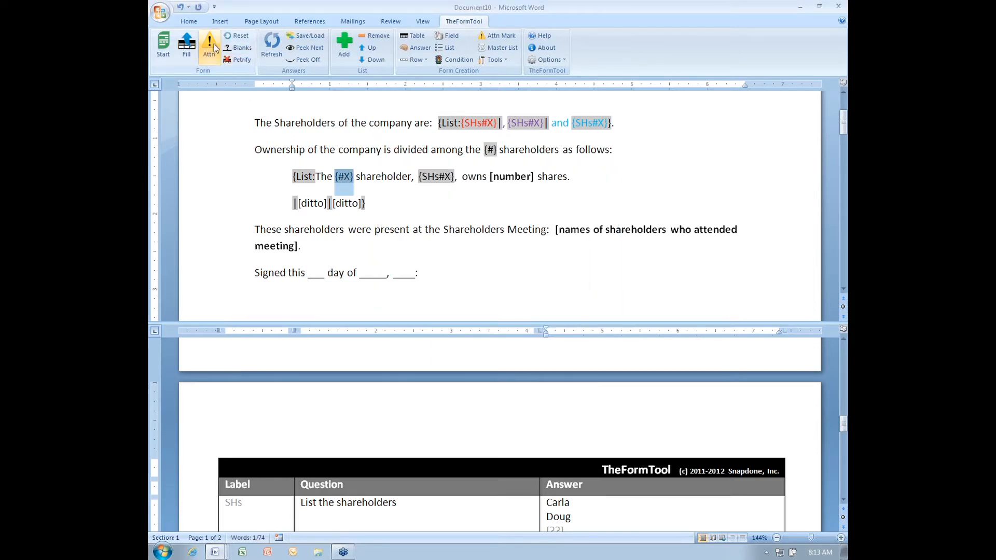
Fill the form to check the sequential numbers in the shareholder paragraphs, and reset it to its field codes
{"action": "left_click", "coordinate": [187, 45]}
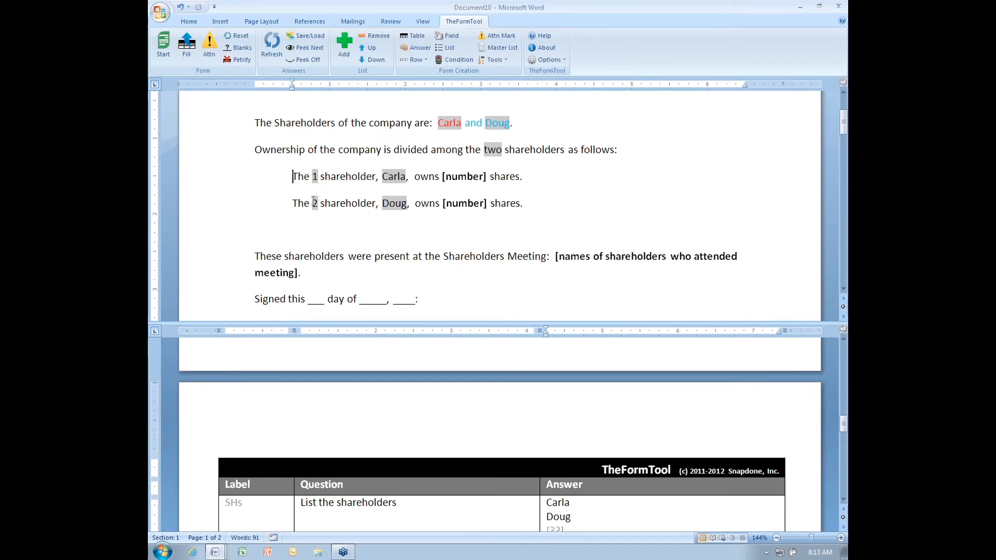
{"action": "left_click", "coordinate": [240, 38]}
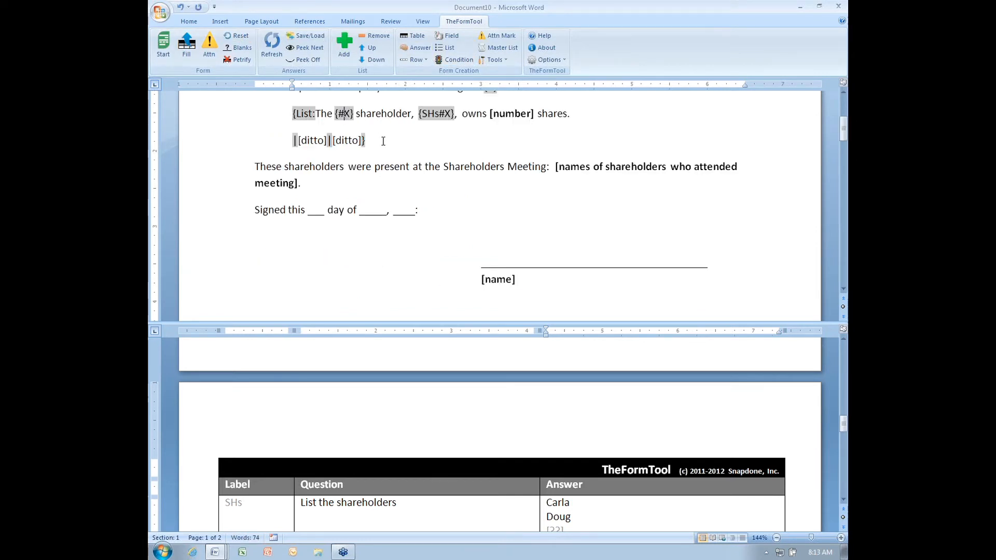
{"action": "scroll", "coordinate": [383, 141], "scroll_direction": "up", "scroll_amount": 2}
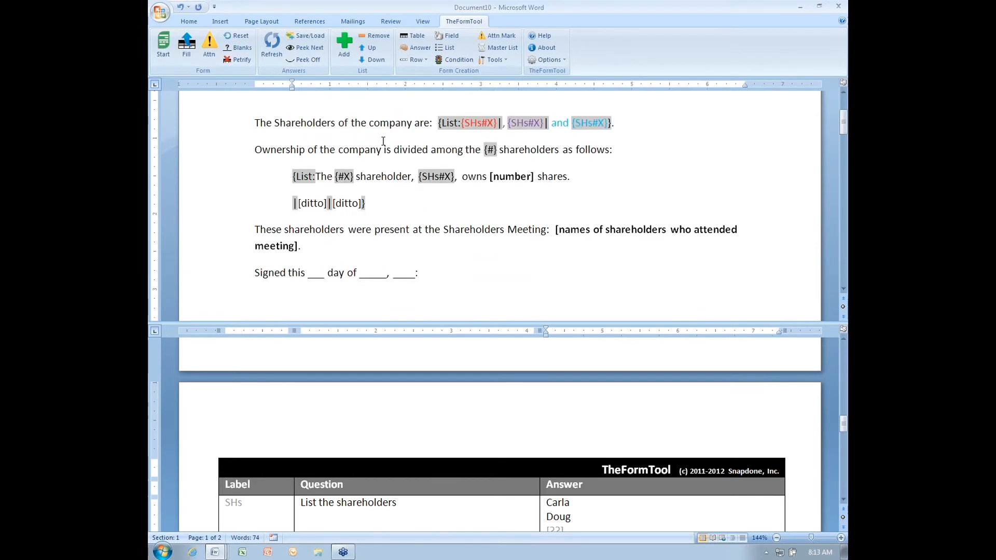
Set the sequential number field's defined format to "one thousandth", and test it by filling and resetting the form
{"action": "left_click", "coordinate": [451, 36]}
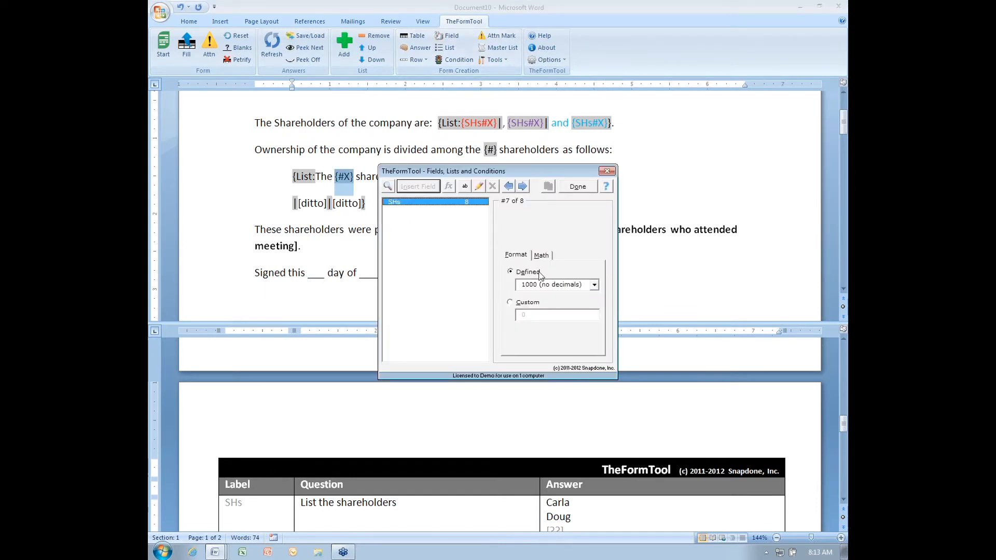
{"action": "left_click", "coordinate": [535, 287]}
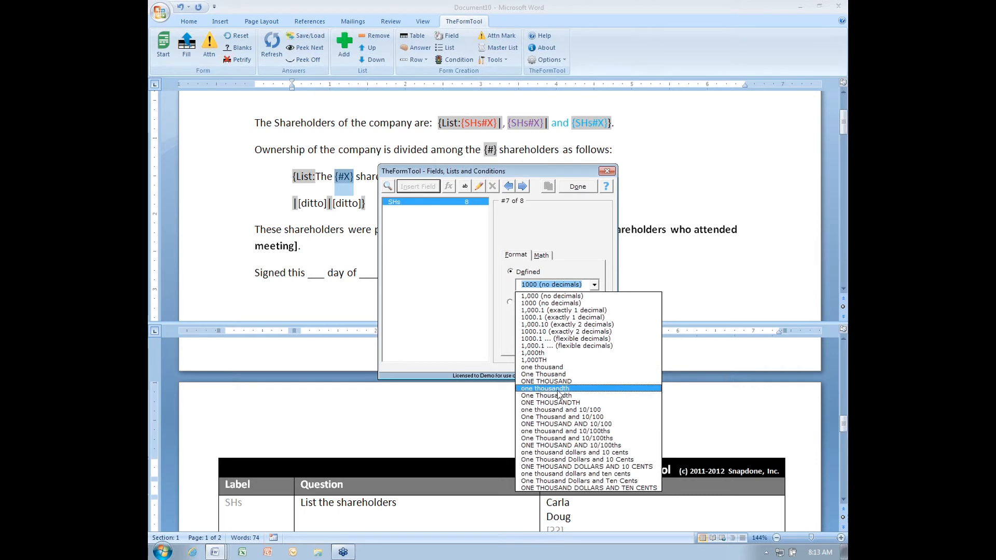
{"action": "left_click", "coordinate": [558, 389]}
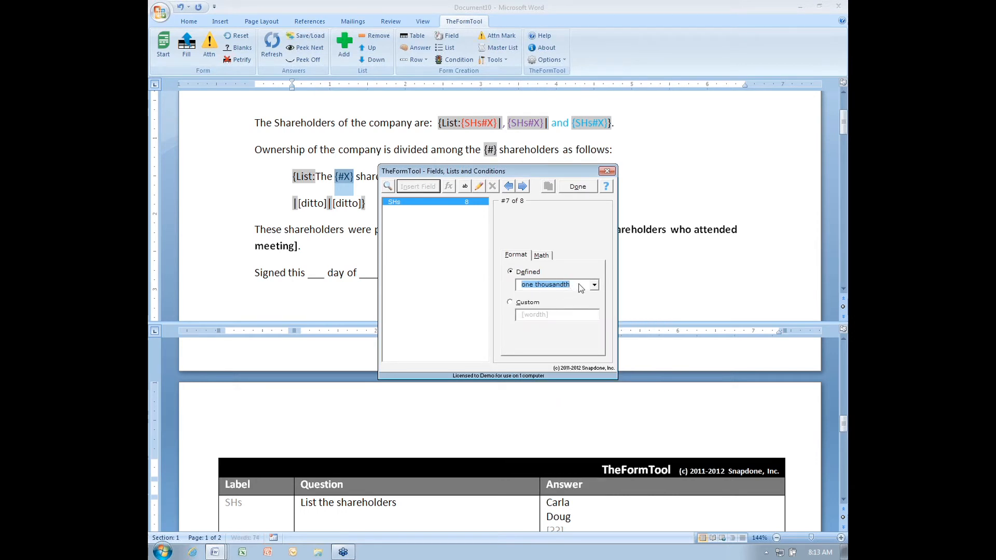
{"action": "left_click", "coordinate": [567, 188]}
{"action": "left_click", "coordinate": [186, 46]}
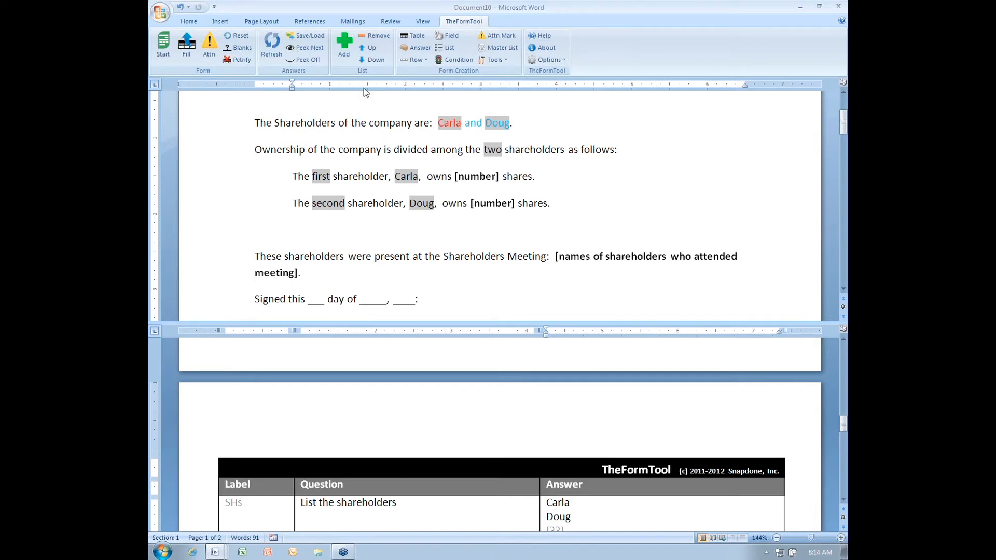
{"action": "left_click", "coordinate": [253, 48]}
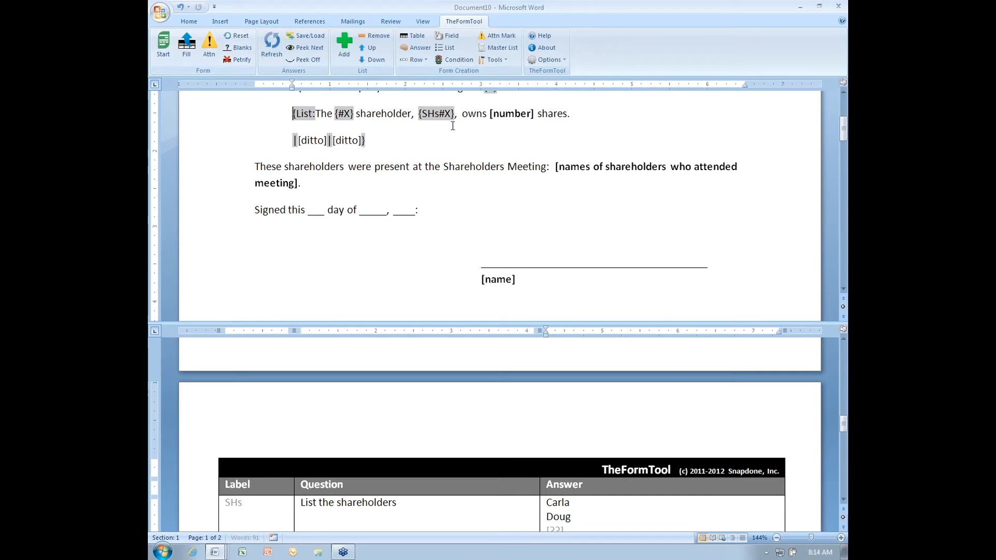
Copy the {#X} field to the start of the repeating paragraph, before "The", and follow it with a period and a tab
{"action": "scroll", "coordinate": [506, 163], "scroll_direction": "up", "scroll_amount": 2}
{"action": "left_click", "coordinate": [336, 177]}
{"action": "key", "text": "shift+Right"}
{"action": "key", "text": "ctrl+c"}
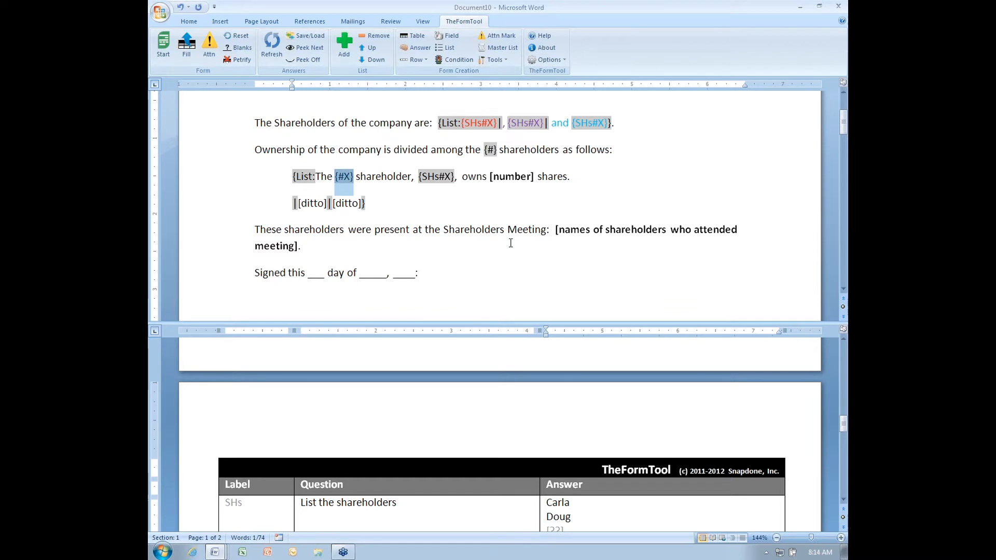
{"action": "key", "text": "Left"}
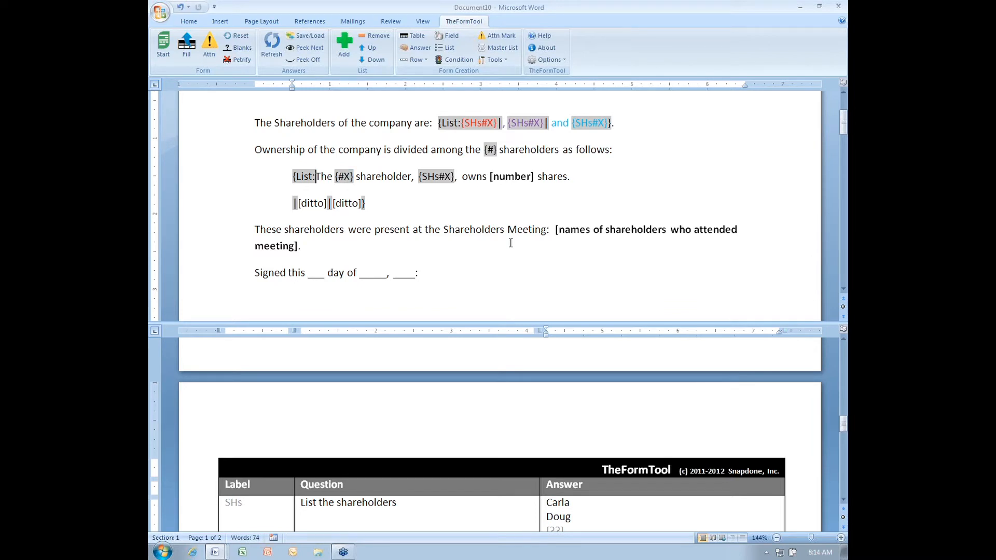
{"action": "key", "text": "ctrl+v"}
{"action": "type", "text": "."}
{"action": "key", "text": "Tab"}
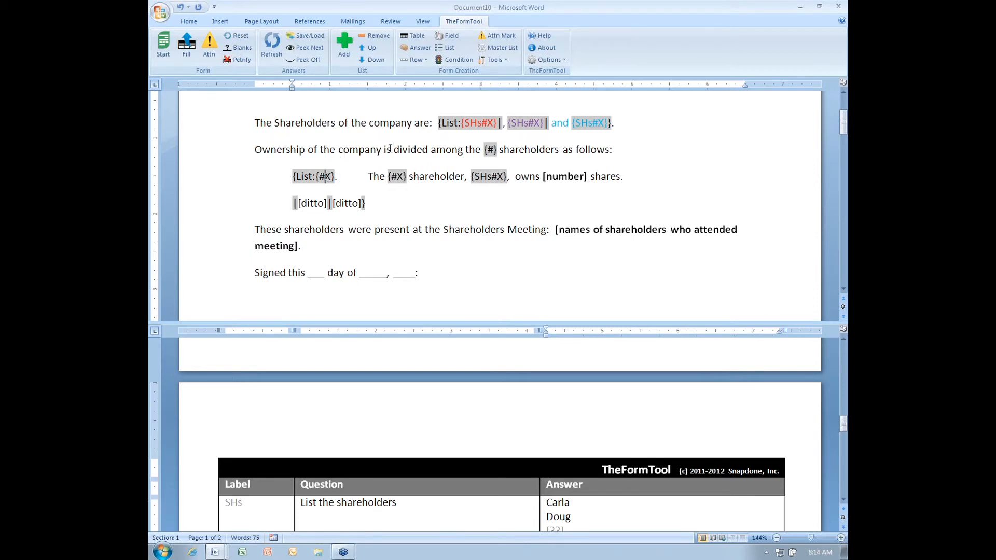
Set the leading {#X} field's defined format to "1000 (no decimals)", and test the paragraph numbering by filling and resetting the form
{"action": "left_click", "coordinate": [458, 59]}
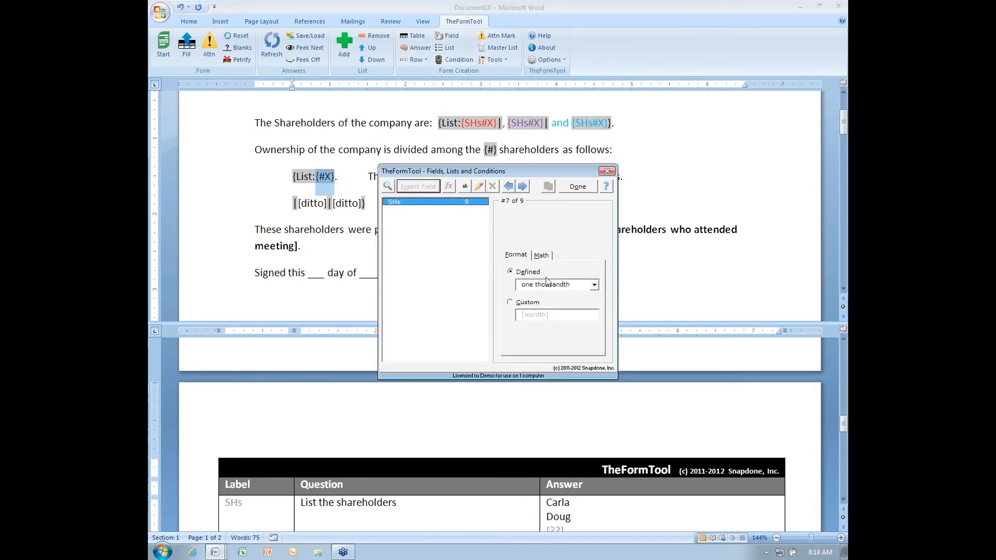
{"action": "left_click", "coordinate": [542, 285]}
{"action": "left_click", "coordinate": [539, 306]}
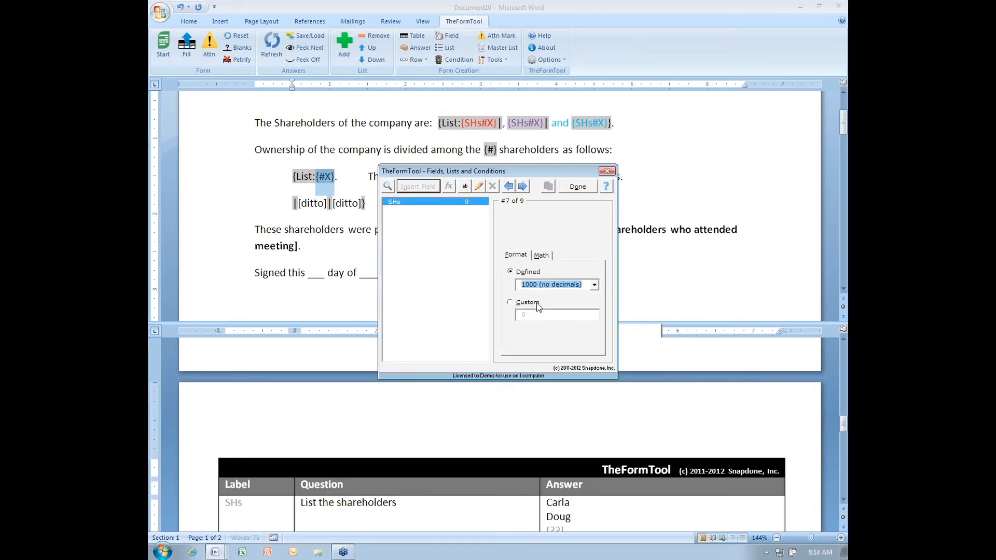
{"action": "left_click", "coordinate": [578, 187]}
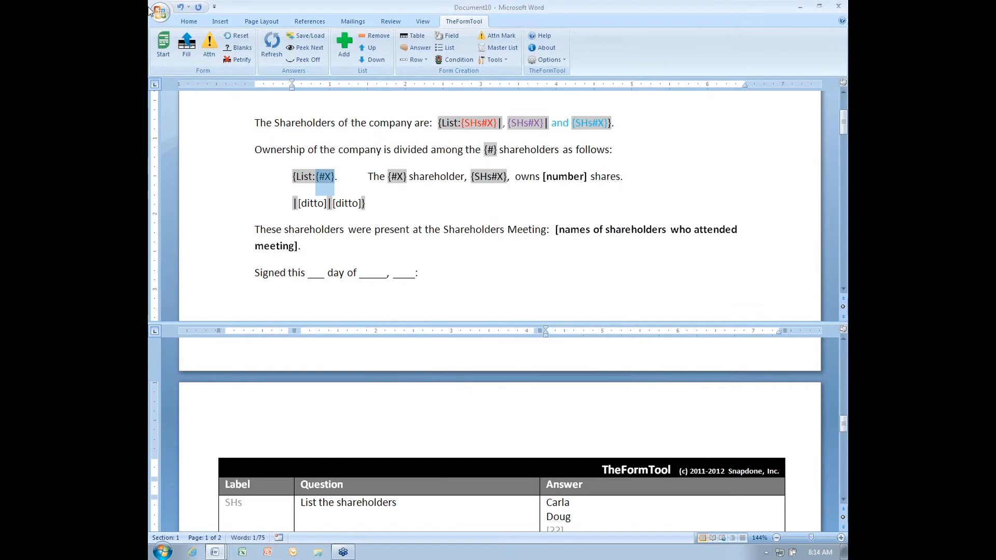
{"action": "left_click", "coordinate": [185, 47]}
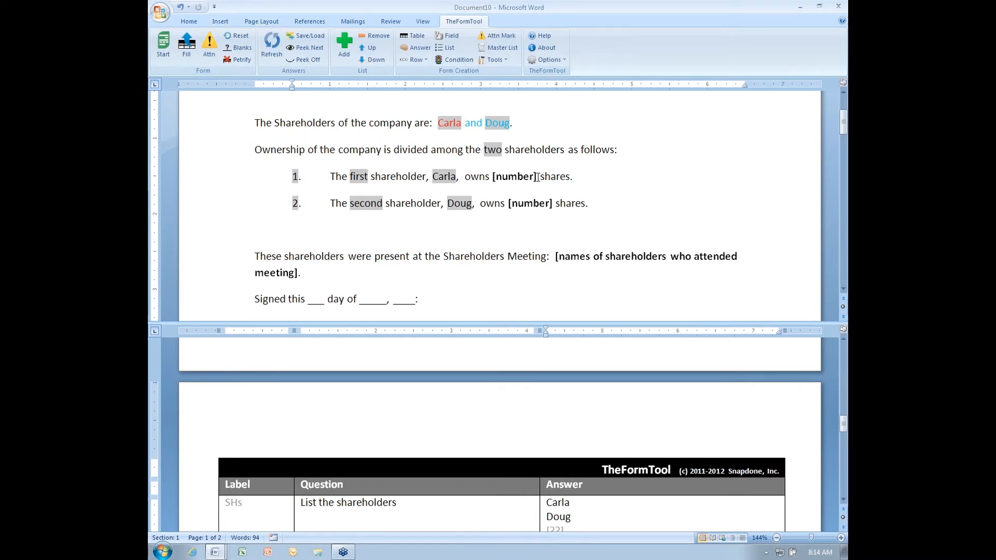
{"action": "left_click", "coordinate": [237, 35]}
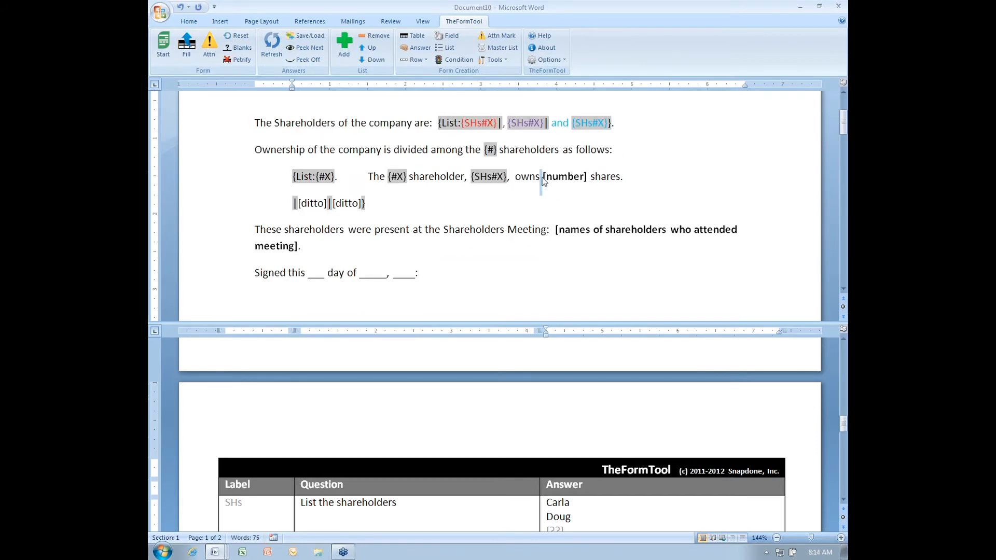
Add a row labelled SharesHeld to the answer table with the question "How many shares does each shareholder own?"
{"action": "left_click_drag", "start_coordinate": [542, 177], "coordinate": [587, 179]}
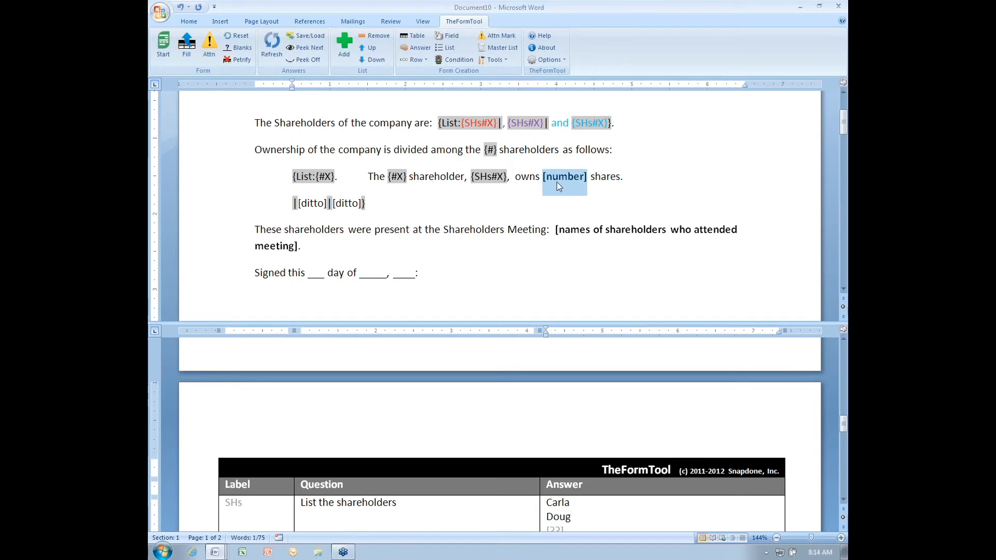
{"action": "left_click", "coordinate": [485, 511]}
{"action": "scroll", "coordinate": [494, 505], "scroll_direction": "down", "scroll_amount": 1}
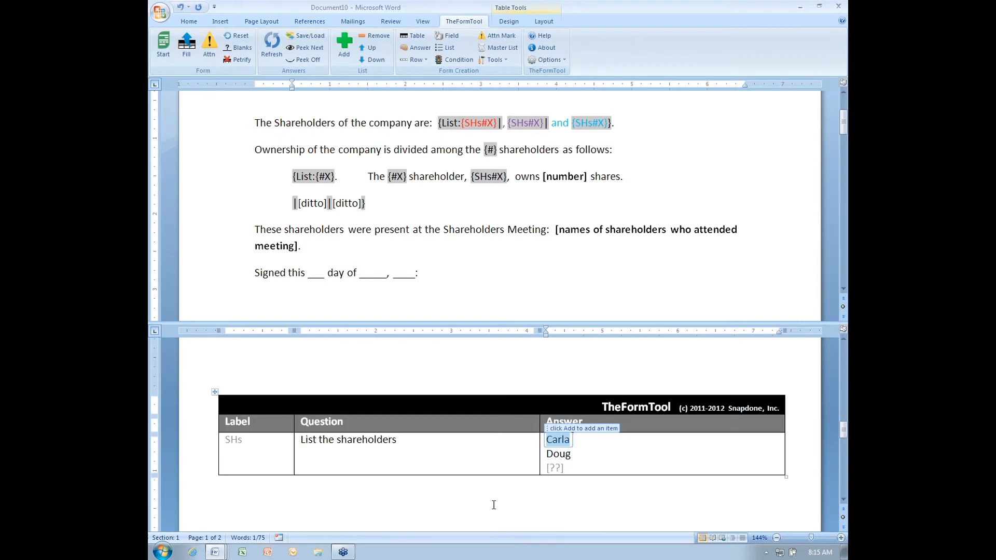
{"action": "left_click", "coordinate": [571, 469]}
{"action": "left_click", "coordinate": [621, 472]}
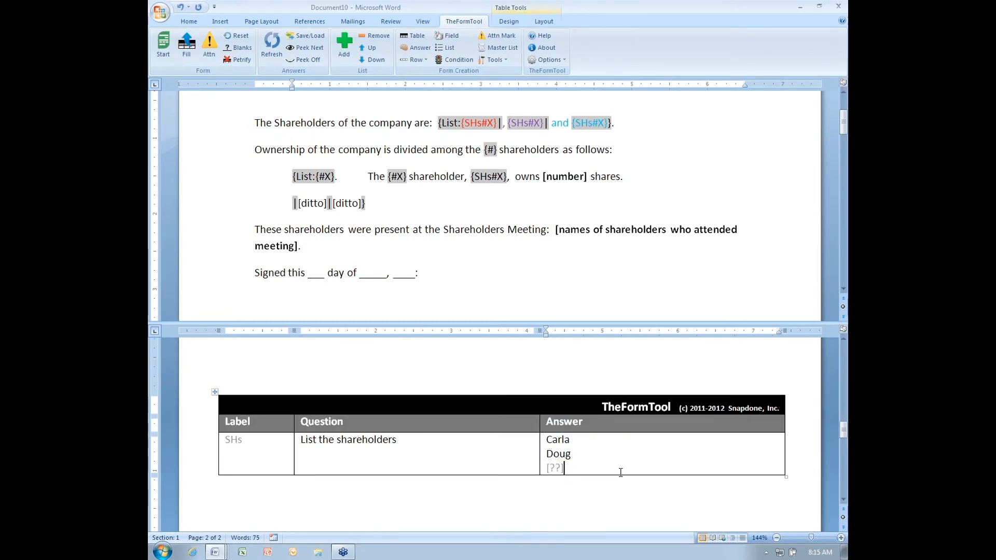
{"action": "key", "text": "Tab"}
{"action": "type", "text": "Share"}
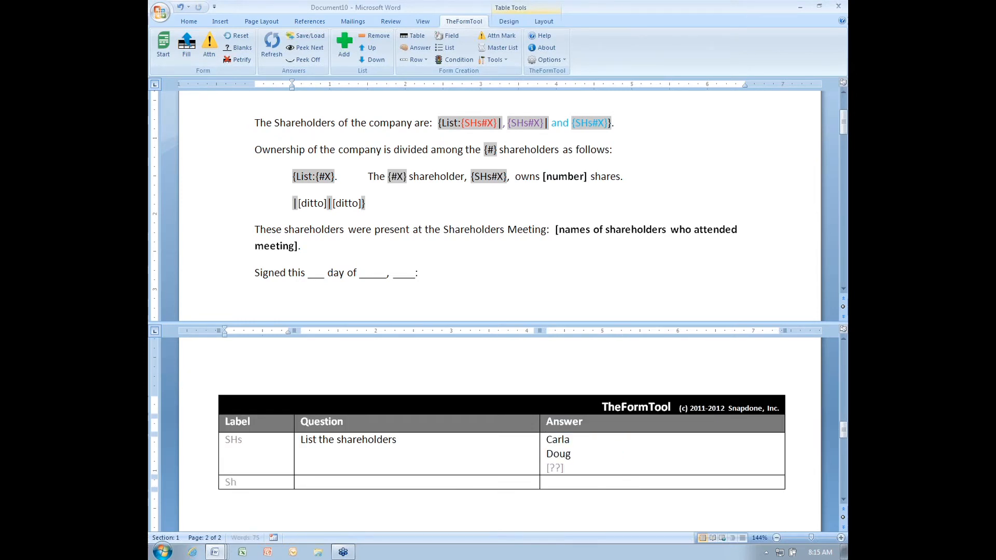
{"action": "key", "text": "Tab"}
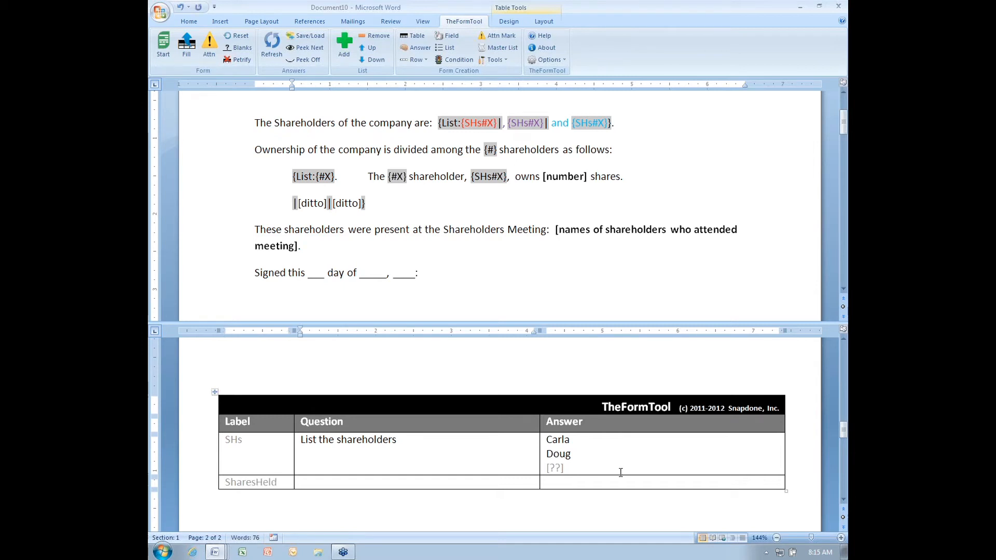
{"action": "type", "text": "How many shares does each share"}
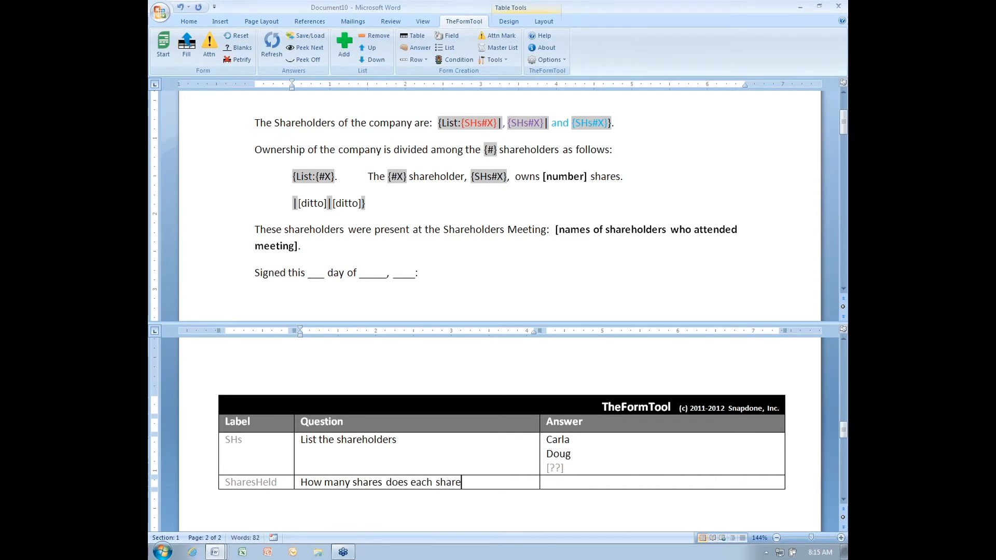
{"action": "type", "text": "holder own"}
{"action": "key", "text": "BackSpace"}
{"action": "type", "text": "wn?"}
{"action": "key", "text": "Tab"}
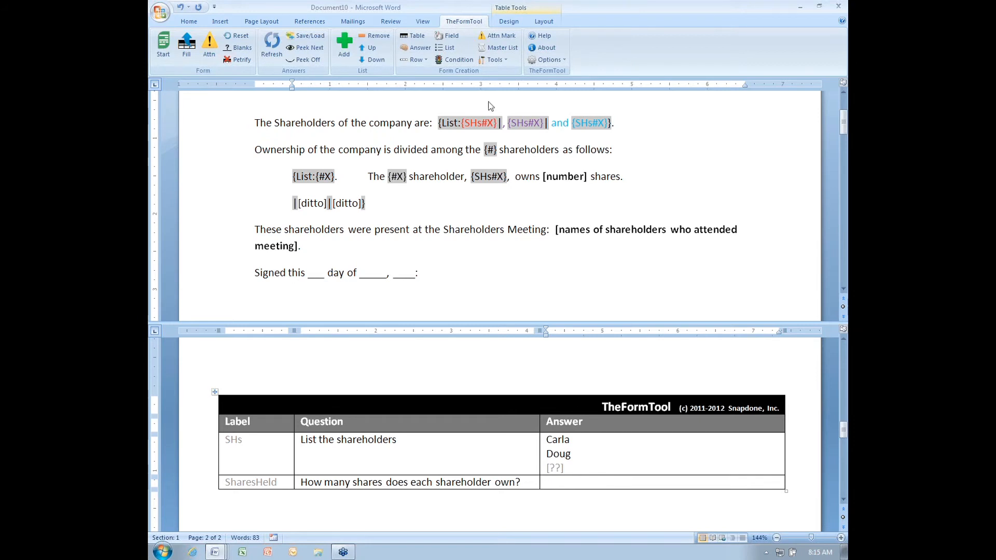
Make the SharesHeld answer a smart answer linked to the SHs list, with a text answer for each item
{"action": "left_click", "coordinate": [419, 50]}
{"action": "left_click_drag", "start_coordinate": [536, 141], "coordinate": [667, 72]}
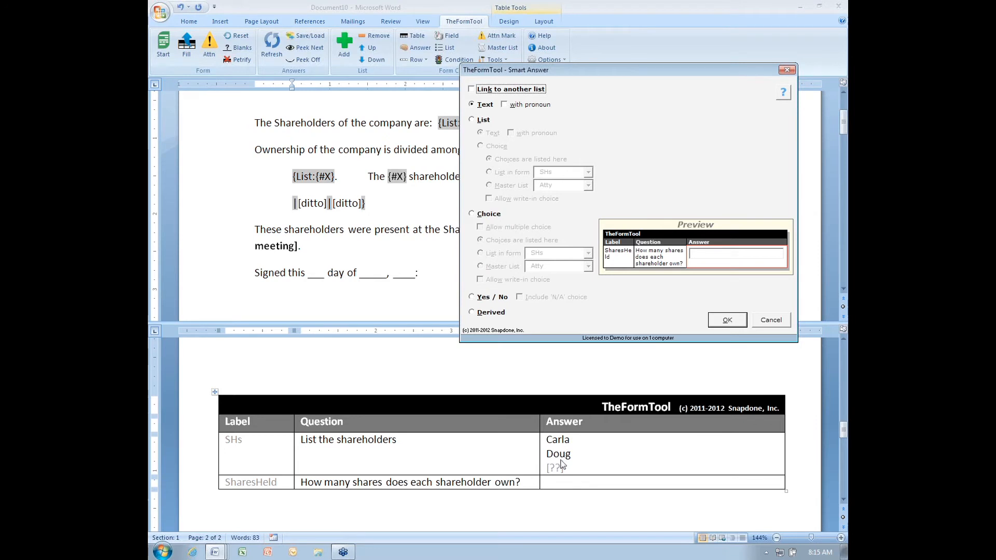
{"action": "left_click", "coordinate": [567, 442]}
{"action": "left_click", "coordinate": [473, 90]}
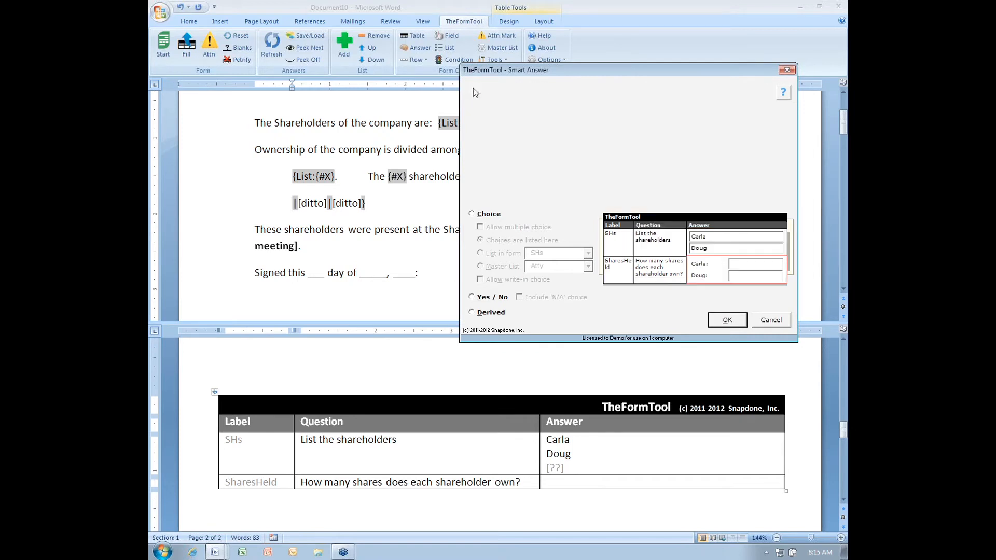
{"action": "left_click", "coordinate": [523, 102]}
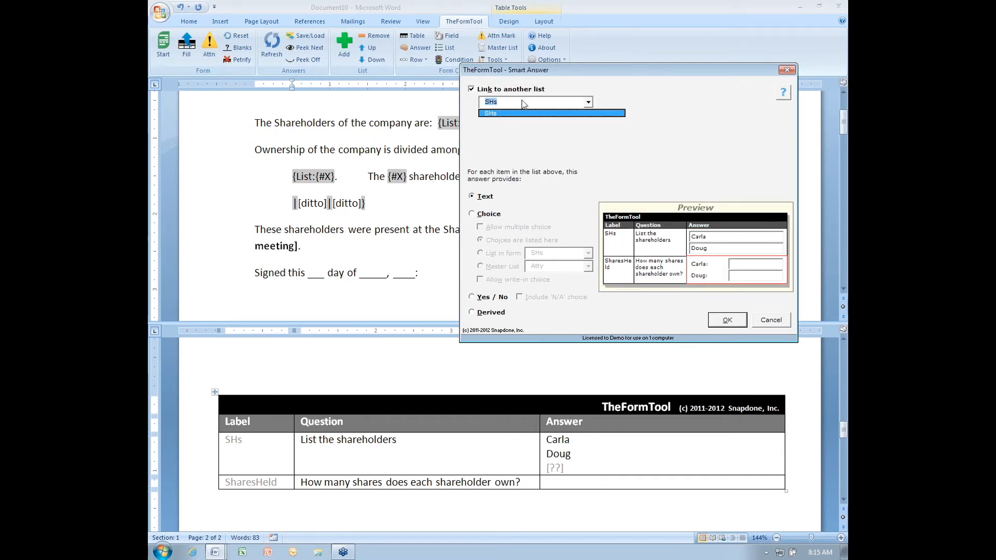
{"action": "left_click", "coordinate": [523, 103]}
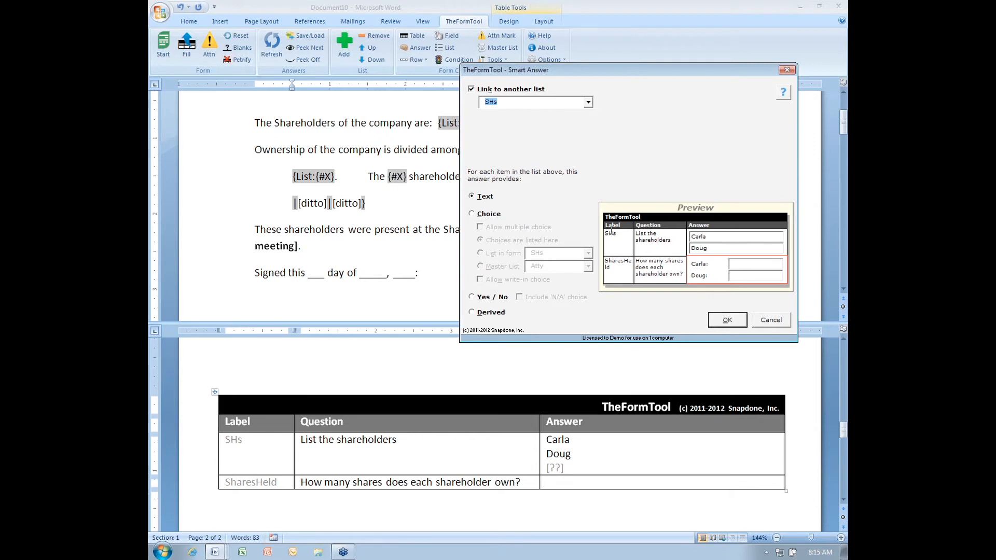
{"action": "left_click", "coordinate": [736, 264]}
{"action": "left_click", "coordinate": [738, 276]}
{"action": "left_click", "coordinate": [727, 320]}
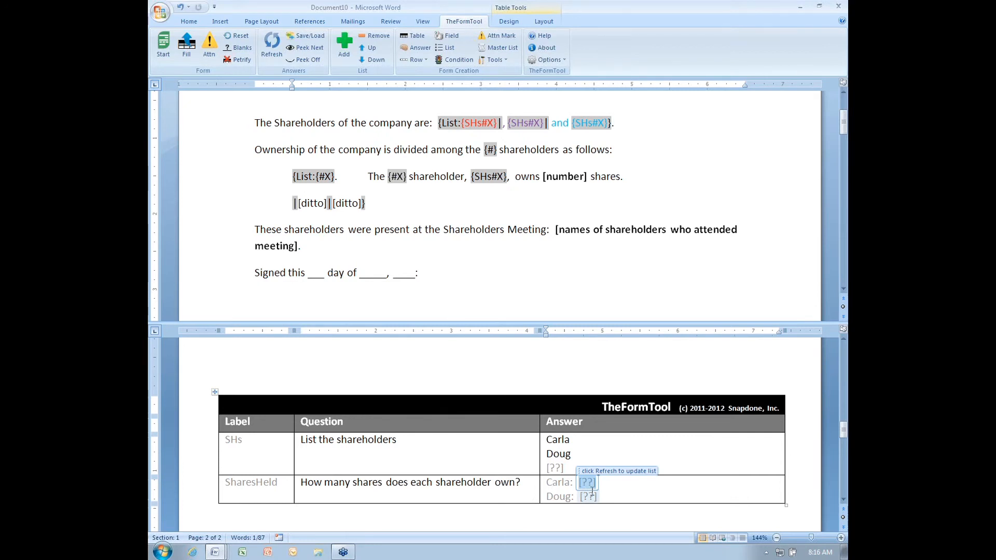
Enter 60 shares for the first shareholder and 40 for the second in the SharesHeld answer
{"action": "type", "text": "60"}
{"action": "left_click", "coordinate": [590, 497]}
{"action": "type", "text": "40"}
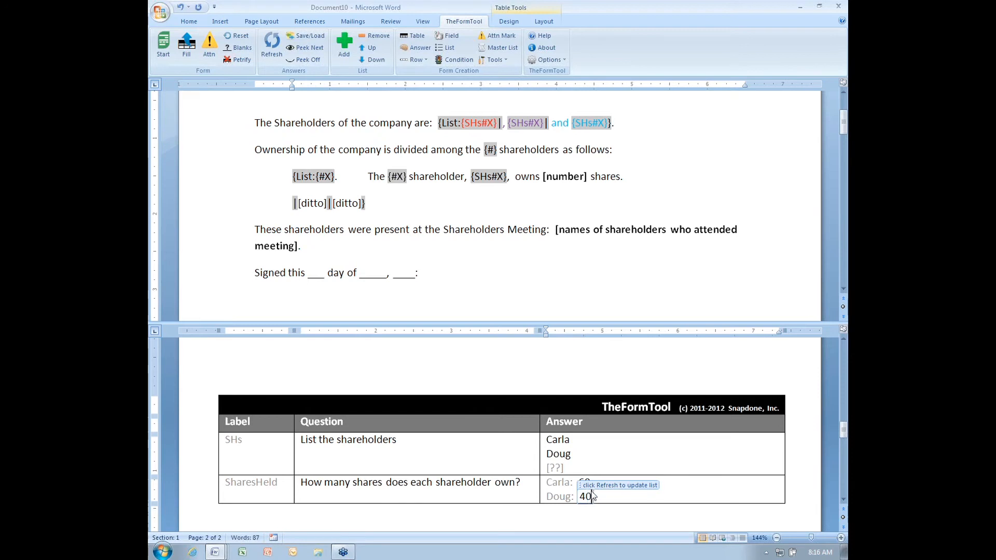
{"action": "left_click", "coordinate": [462, 455]}
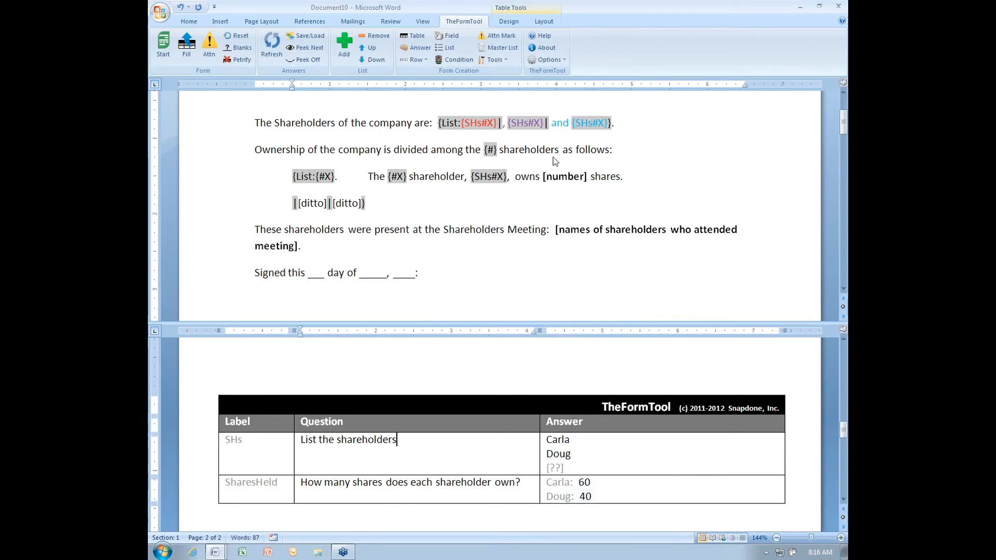
Replace the [number] placeholder with a SharesHeld field showing the current list item's text, and test it by filling and resetting the form
{"action": "left_click", "coordinate": [554, 178]}
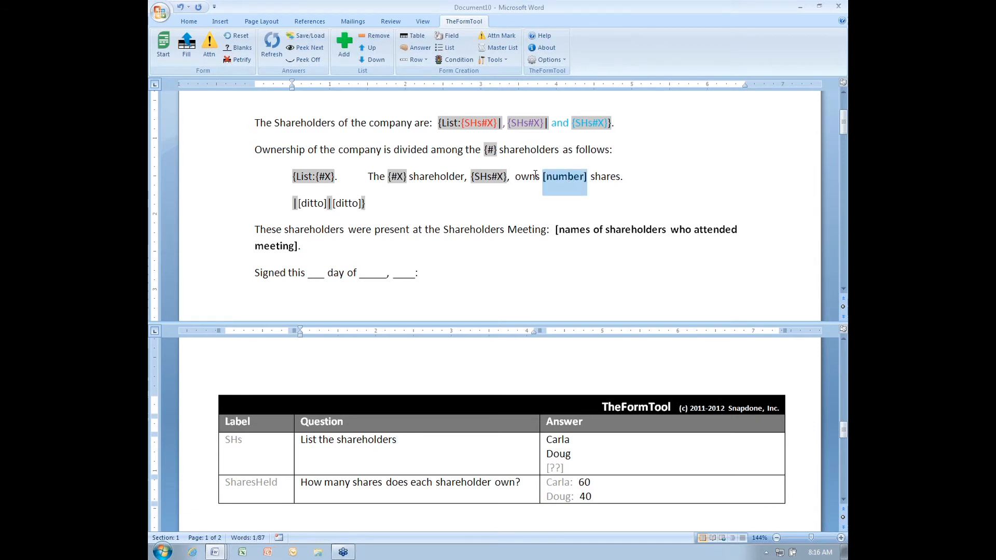
{"action": "left_click", "coordinate": [454, 36]}
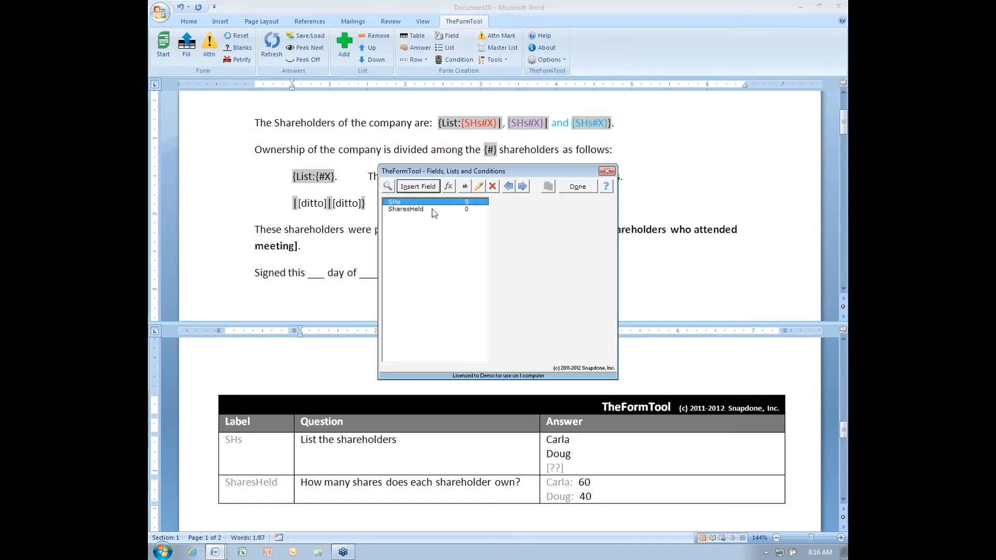
{"action": "left_click", "coordinate": [432, 209]}
{"action": "left_click", "coordinate": [427, 188]}
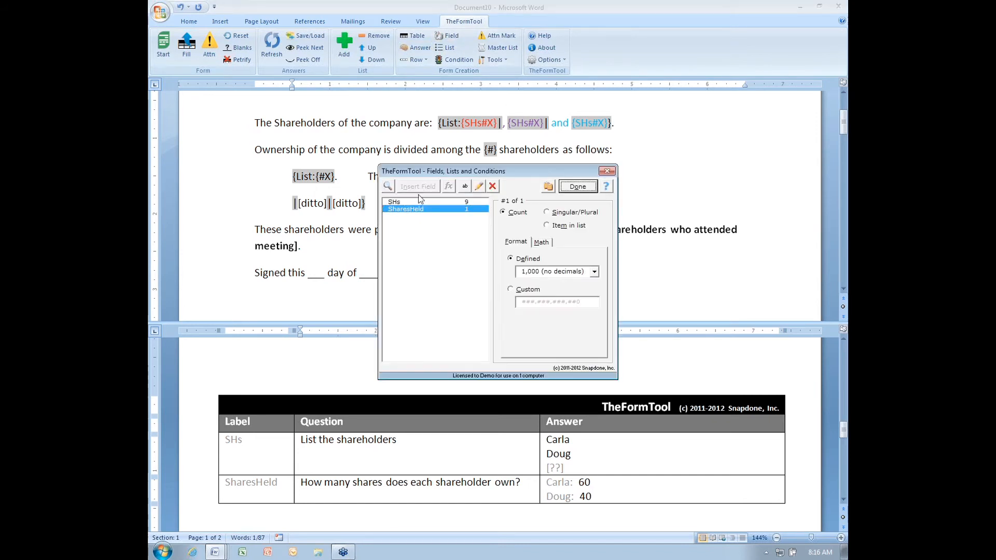
{"action": "left_click", "coordinate": [565, 226]}
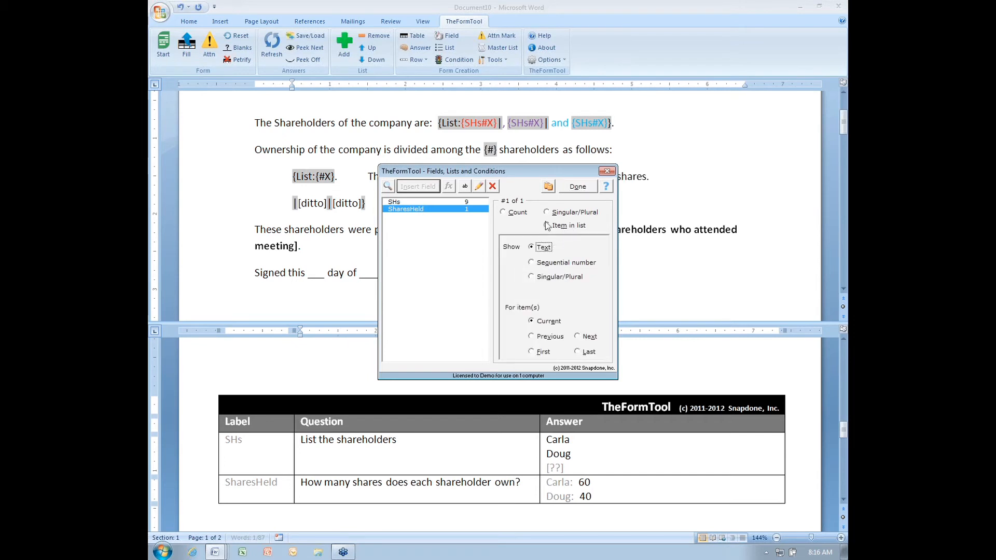
{"action": "left_click_drag", "start_coordinate": [539, 176], "coordinate": [626, 210]}
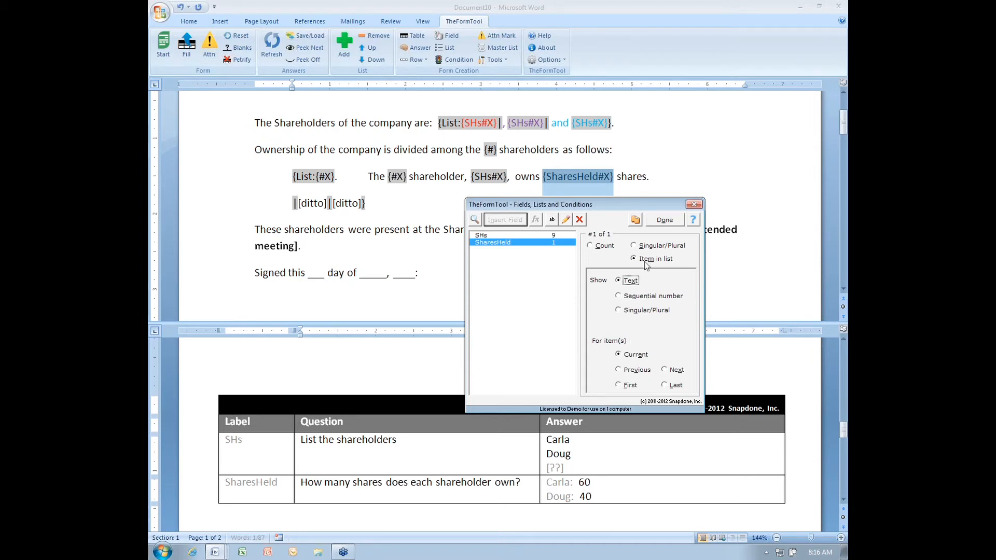
{"action": "left_click", "coordinate": [664, 220]}
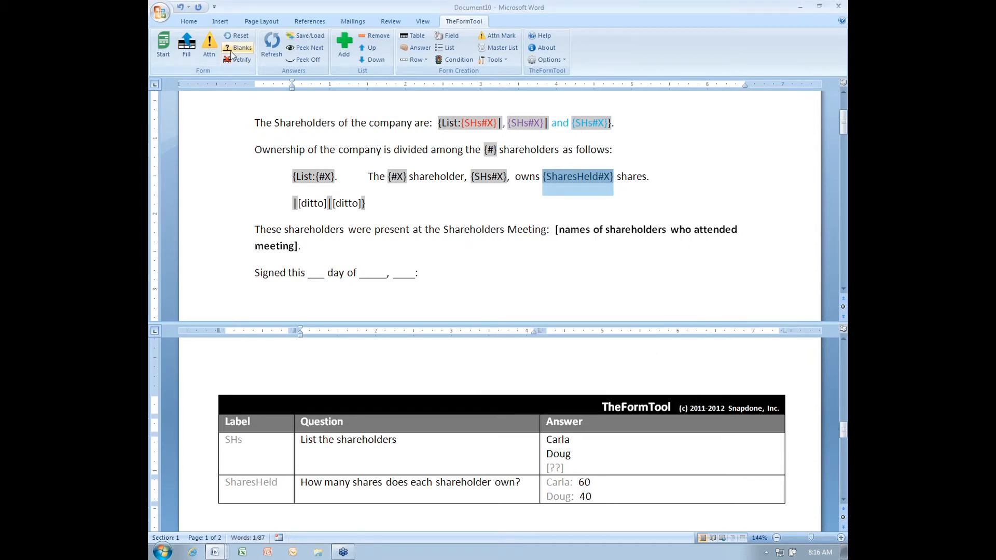
{"action": "left_click", "coordinate": [187, 46]}
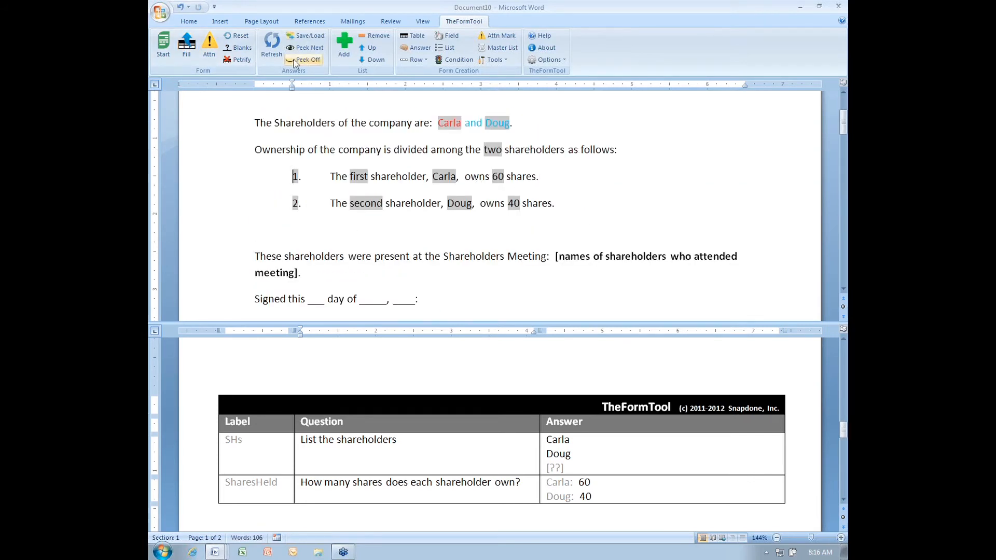
{"action": "left_click", "coordinate": [239, 36]}
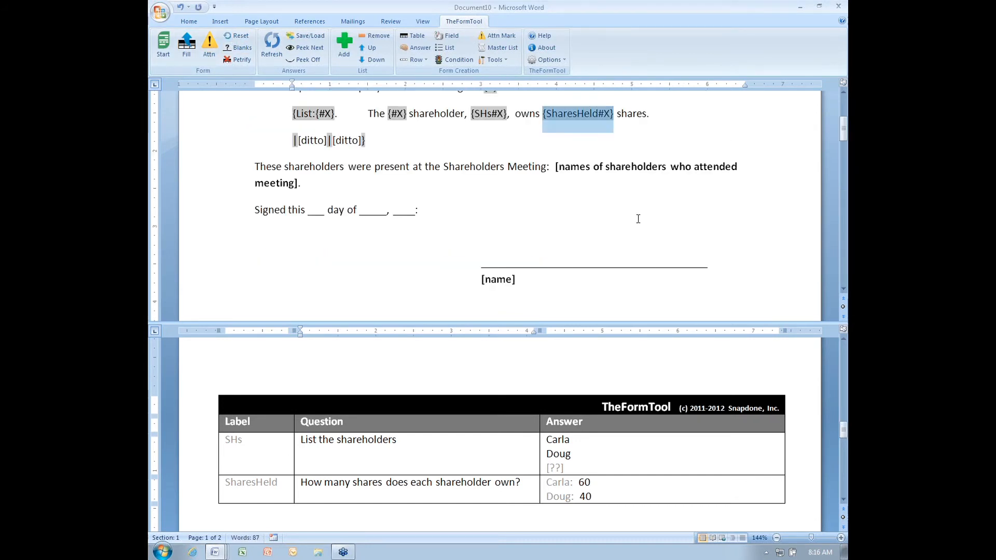
Duplicate the {SharesHeld#X} field after "owns" and enclose the second copy in parentheses
{"action": "key", "text": "Left"}
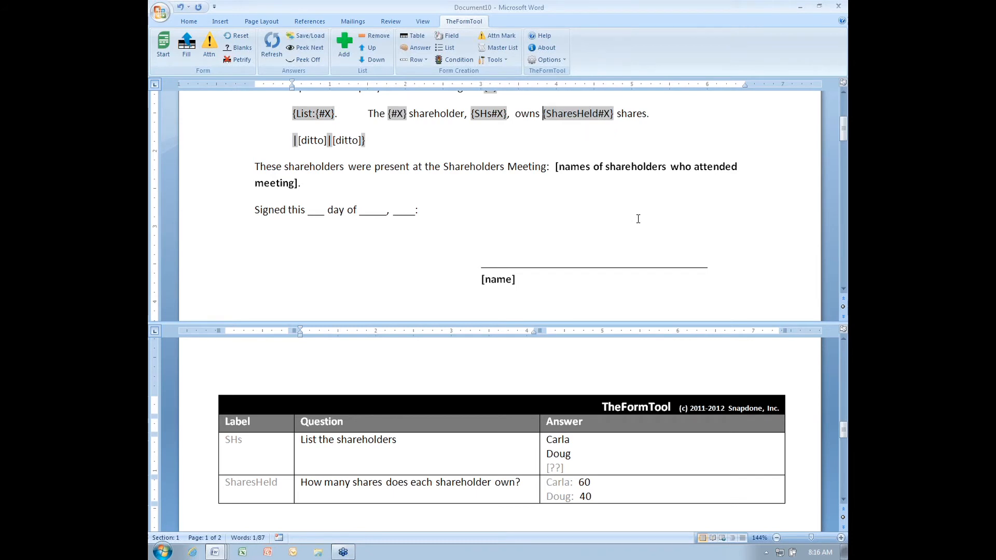
{"action": "type", "text": "{SharesHeld#X}"}
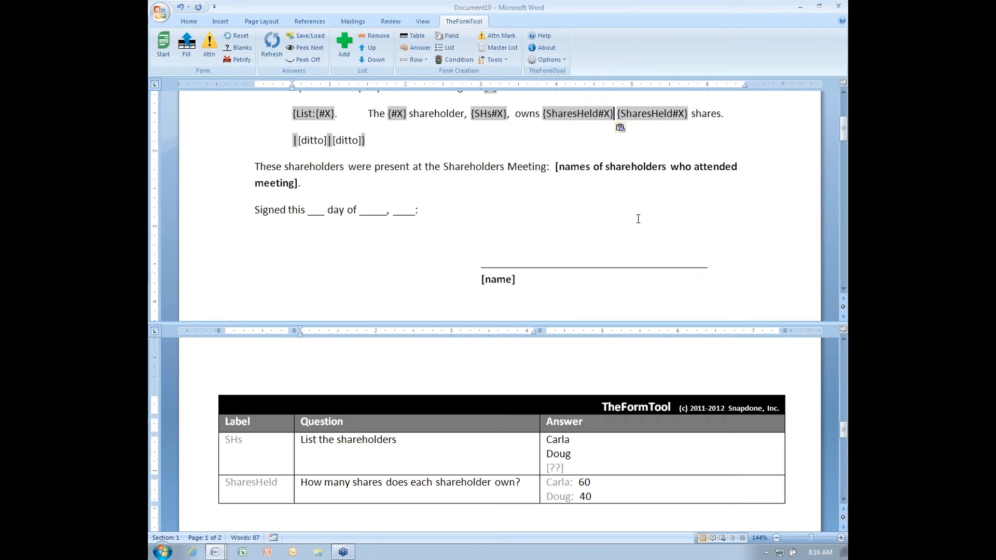
{"action": "type", "text": "("}
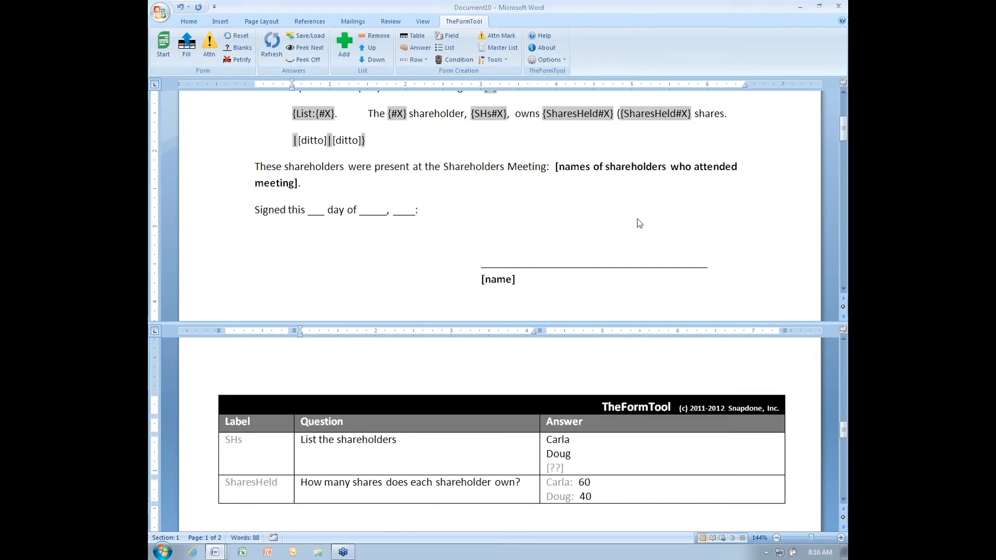
{"action": "key", "text": "Right"}
{"action": "key", "text": "Right"}
{"action": "key", "text": "Right"}
{"action": "key", "text": "Right"}
{"action": "key", "text": "Right"}
{"action": "key", "text": "Right"}
{"action": "key", "text": "Right"}
{"action": "key", "text": "Right"}
{"action": "key", "text": "Right"}
{"action": "key", "text": "Right"}
{"action": "key", "text": "Right"}
{"action": "key", "text": "Right"}
{"action": "key", "text": "Right"}
{"action": "type", "text": ")"}
Format the first SharesHeld field as a number with the defined format "one thousand", and fill the form
{"action": "left_click", "coordinate": [576, 112]}
{"action": "left_click", "coordinate": [451, 37]}
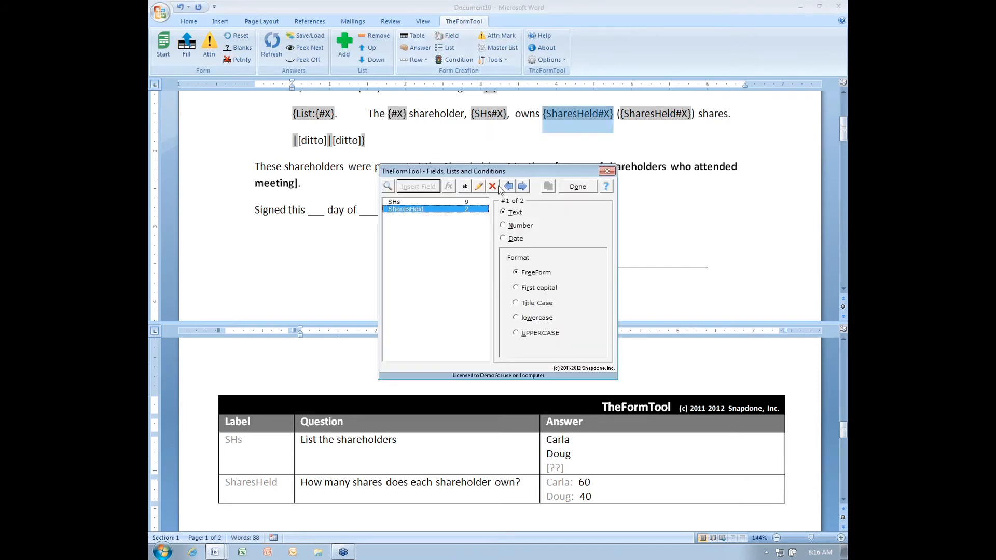
{"action": "left_click", "coordinate": [520, 230]}
{"action": "left_click", "coordinate": [551, 285]}
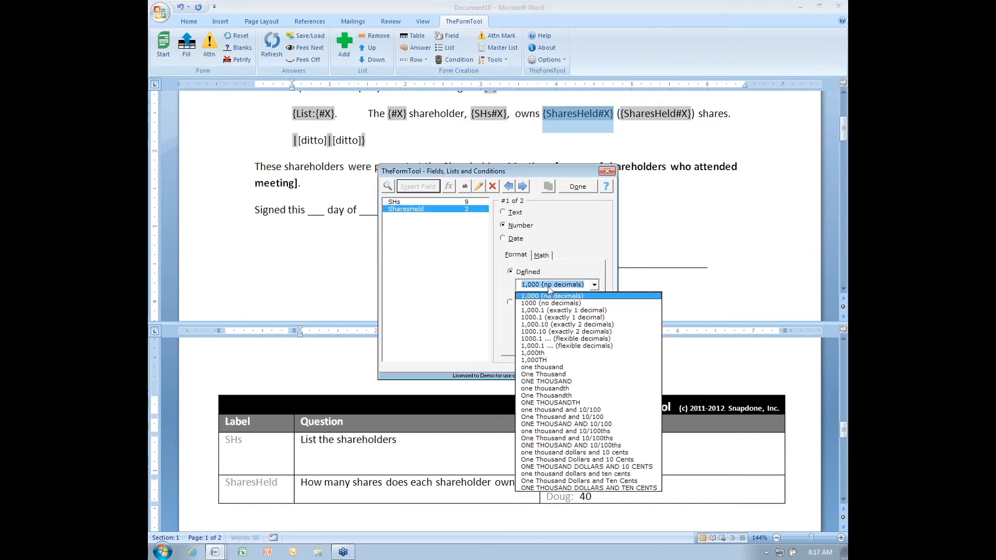
{"action": "left_click", "coordinate": [563, 367]}
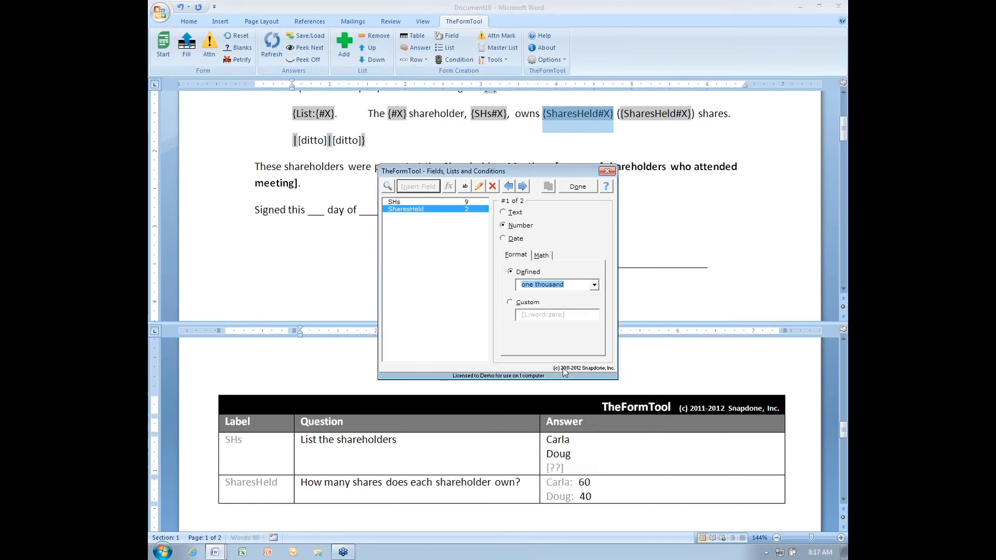
{"action": "left_click", "coordinate": [578, 188]}
{"action": "scroll", "coordinate": [550, 248], "scroll_direction": "up", "scroll_amount": 1}
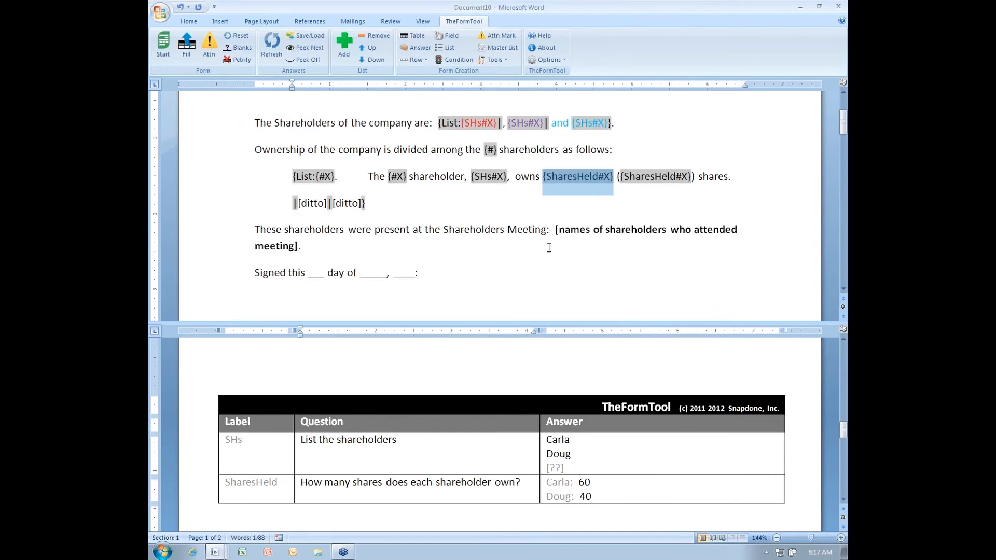
{"action": "left_click", "coordinate": [196, 43]}
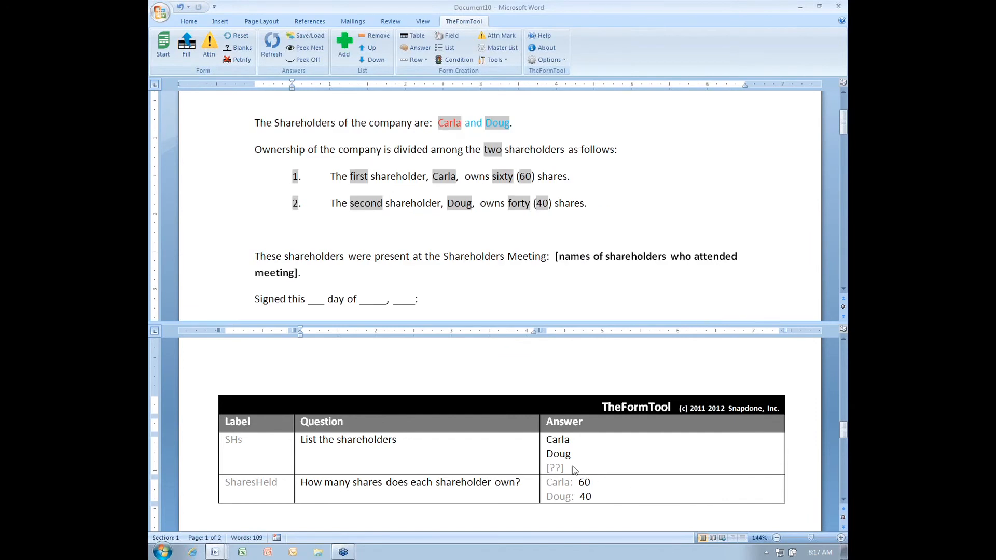
Add a third shareholder to the SHs answer, refresh the linked list, enter 10 shares for that shareholder, and refill the form
{"action": "left_click", "coordinate": [557, 470]}
{"action": "left_click", "coordinate": [557, 470]}
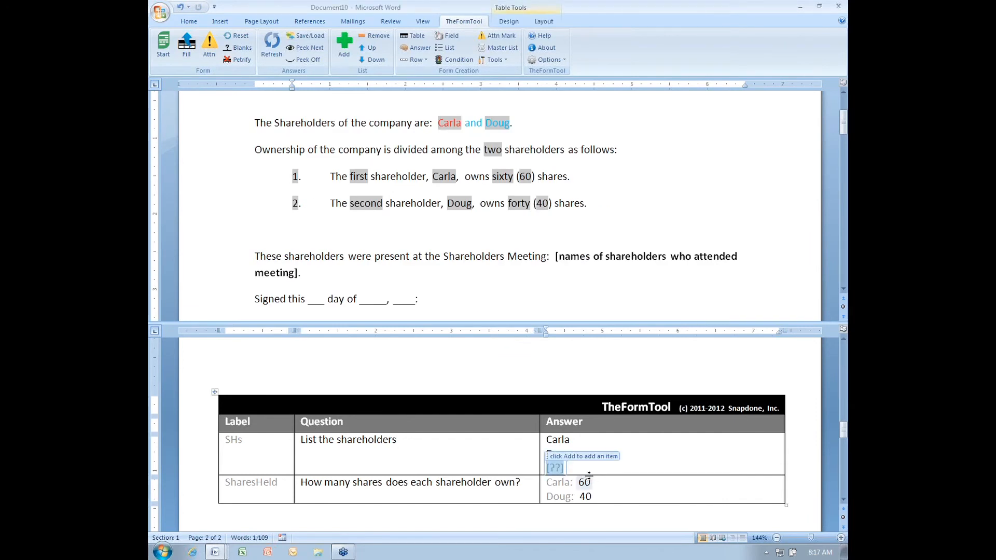
{"action": "type", "text": "Bill"}
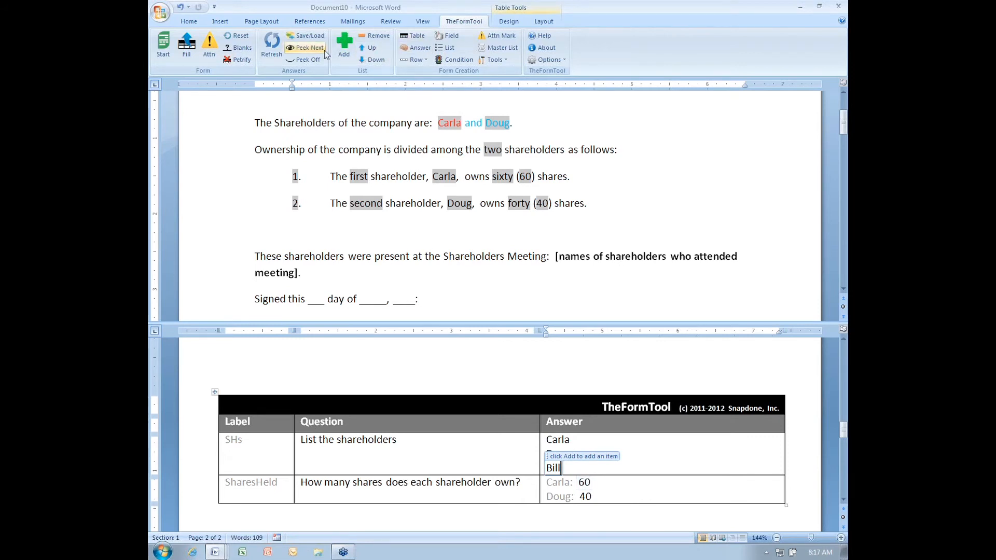
{"action": "left_click", "coordinate": [271, 46]}
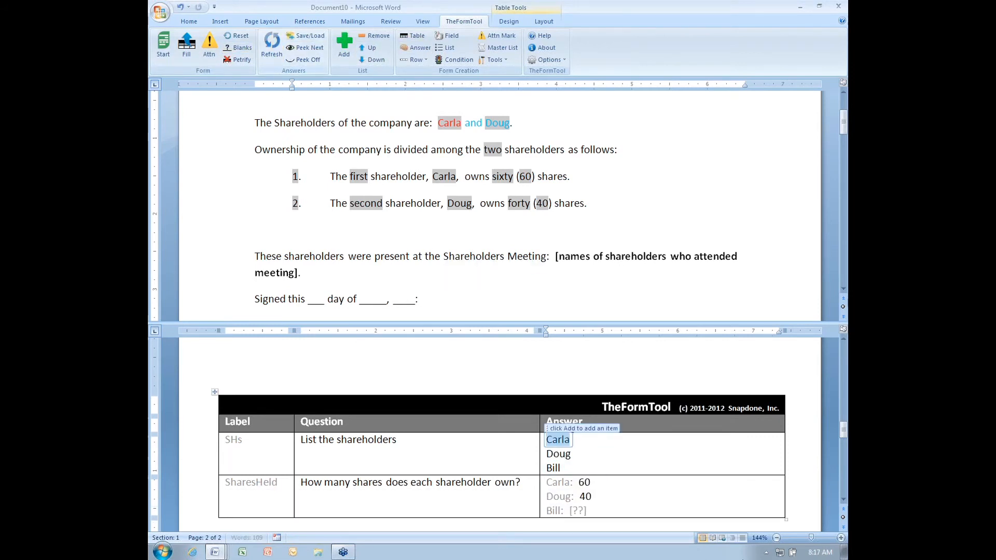
{"action": "left_click", "coordinate": [578, 511]}
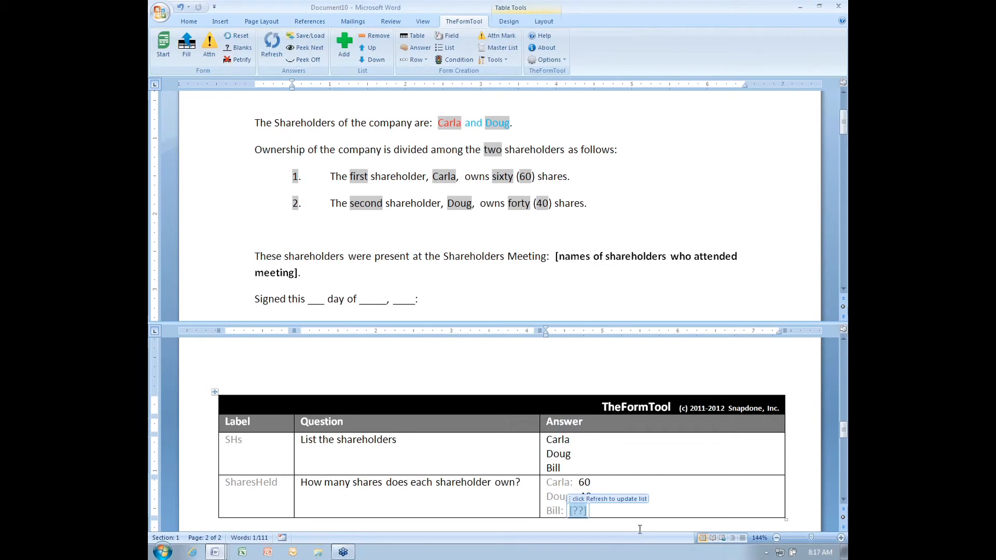
{"action": "type", "text": "10"}
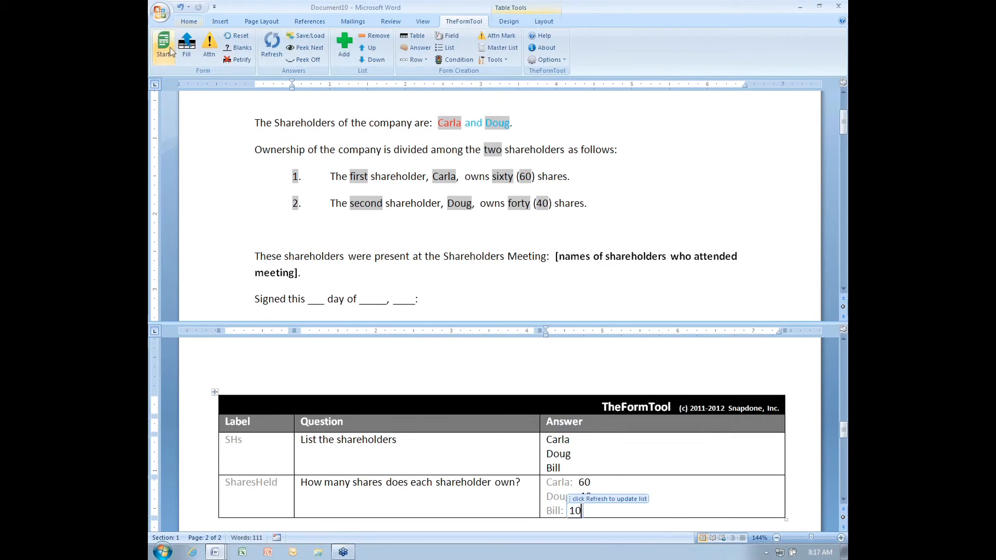
{"action": "left_click", "coordinate": [187, 56]}
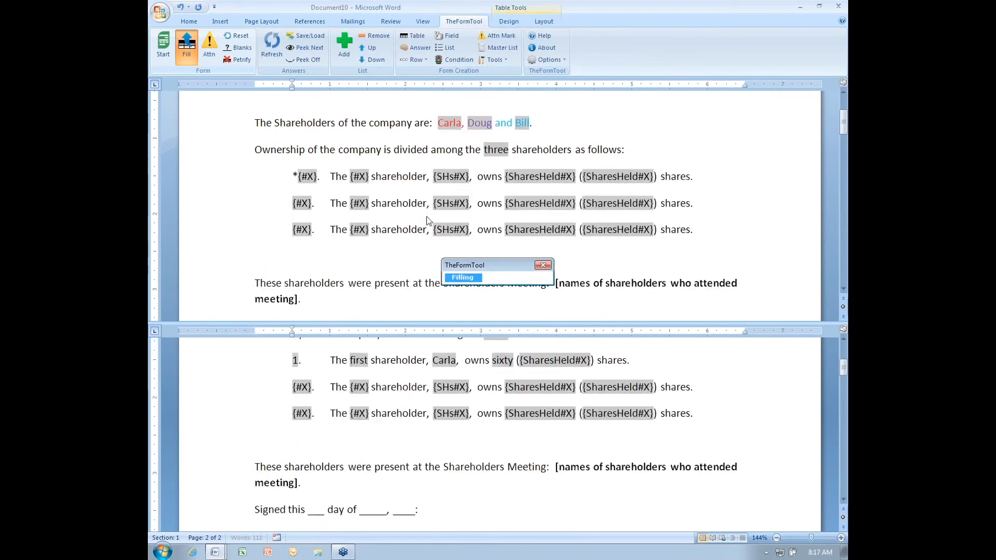
Check the numbering, ordinals and share counts in the filled ownership paragraphs, and reset the form
{"action": "left_click_drag", "start_coordinate": [353, 175], "coordinate": [367, 177]}
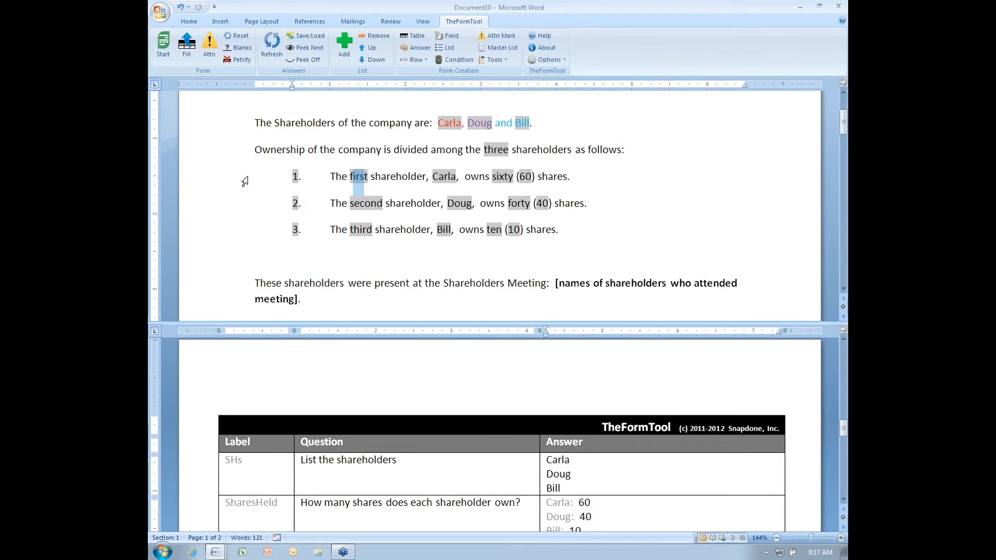
{"action": "left_click", "coordinate": [294, 176]}
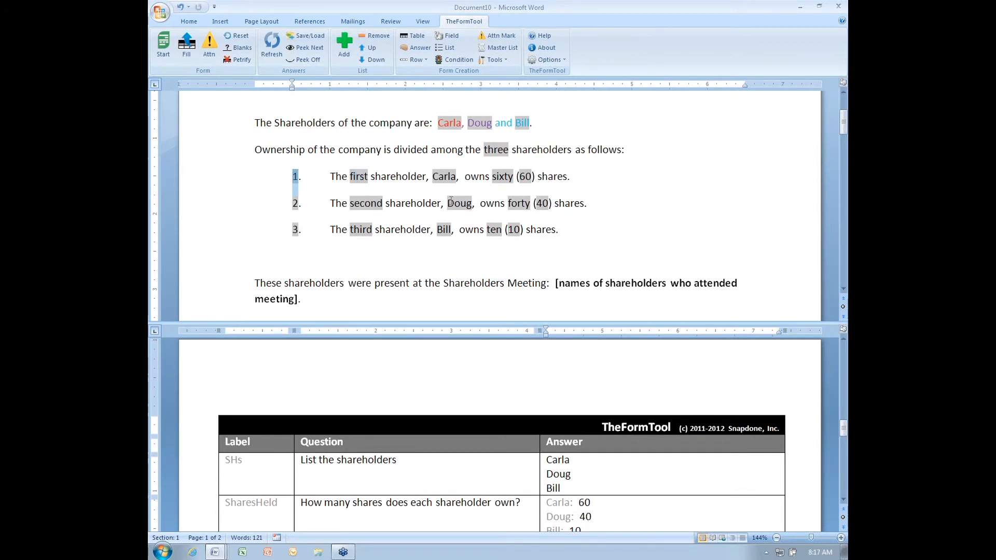
{"action": "left_click_drag", "start_coordinate": [495, 177], "coordinate": [533, 178]}
{"action": "left_click", "coordinate": [523, 285]}
{"action": "scroll", "coordinate": [525, 288], "scroll_direction": "down", "scroll_amount": 1}
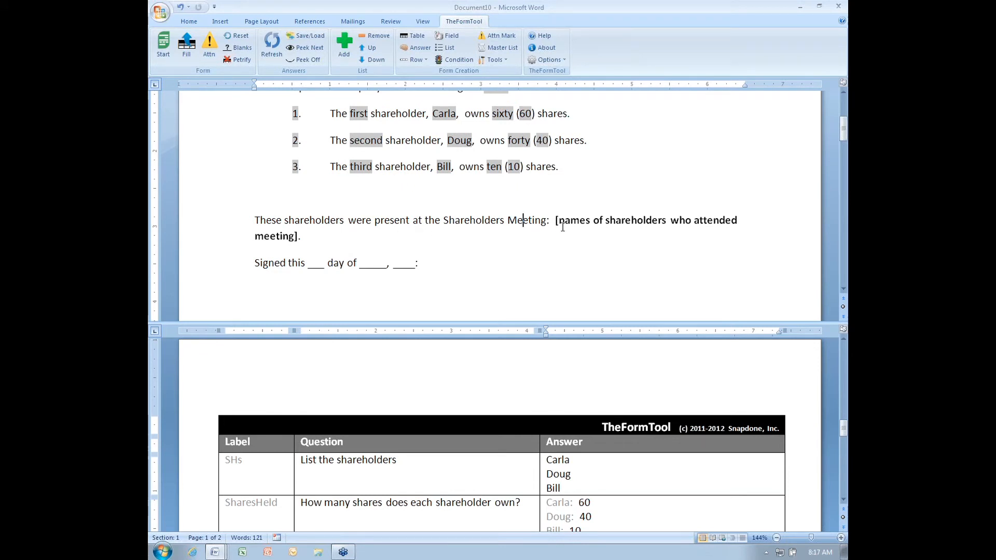
{"action": "left_click", "coordinate": [239, 37]}
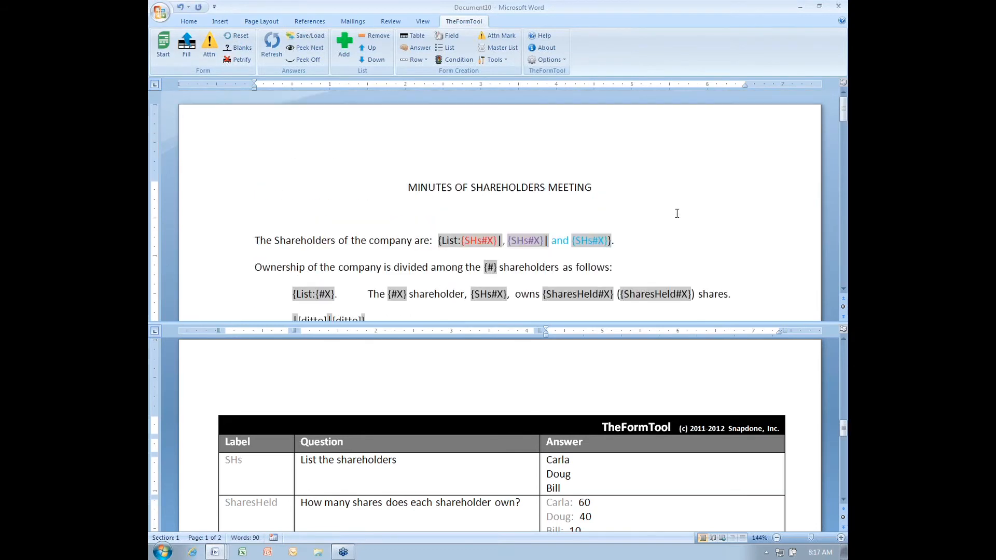
Compare the placeholder for the shareholders who attended with the SHs list in the opening sentence of the minutes
{"action": "scroll", "coordinate": [677, 213], "scroll_direction": "down", "scroll_amount": 2}
{"action": "left_click_drag", "start_coordinate": [556, 224], "coordinate": [298, 245]}
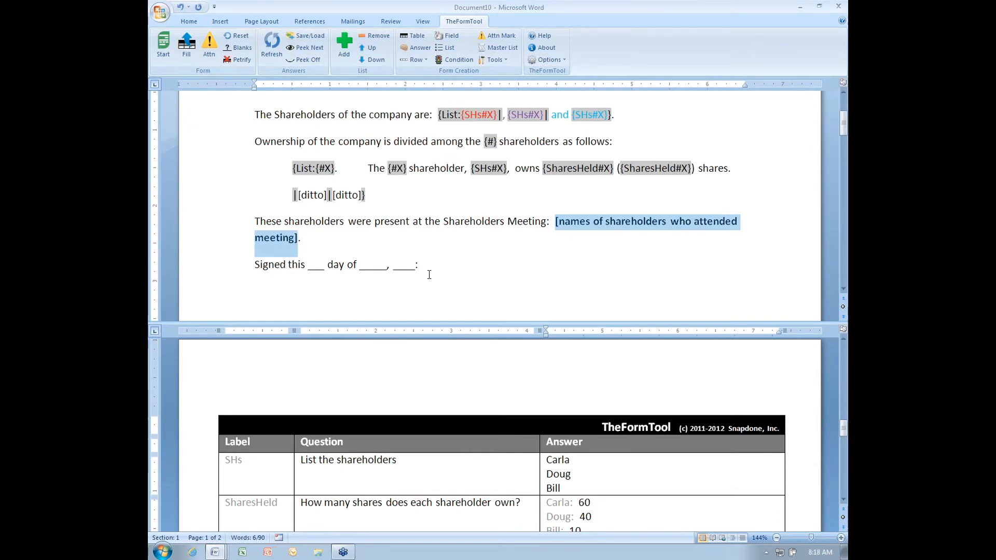
{"action": "left_click_drag", "start_coordinate": [439, 115], "coordinate": [612, 114]}
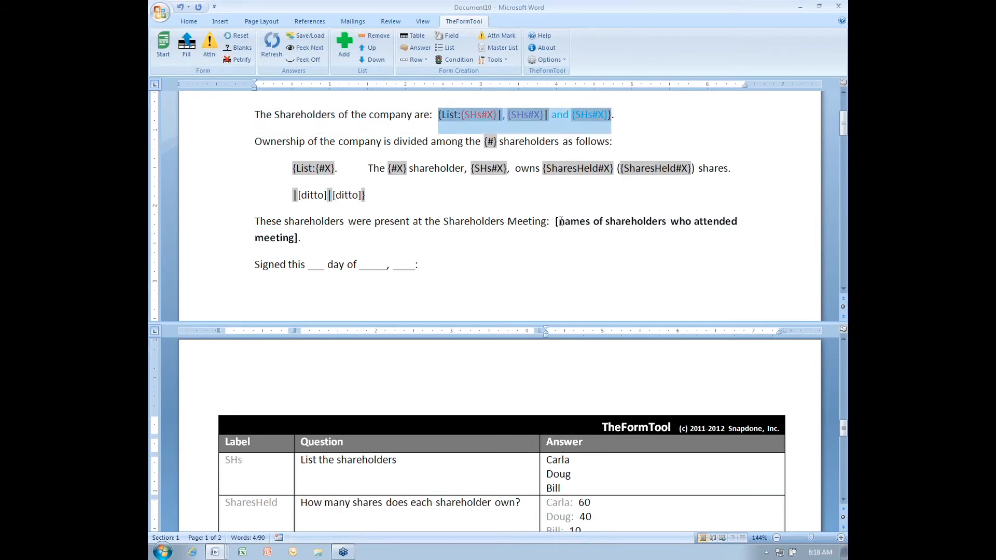
{"action": "left_click_drag", "start_coordinate": [557, 222], "coordinate": [463, 237]}
{"action": "left_click_drag", "start_coordinate": [318, 253], "coordinate": [299, 255]}
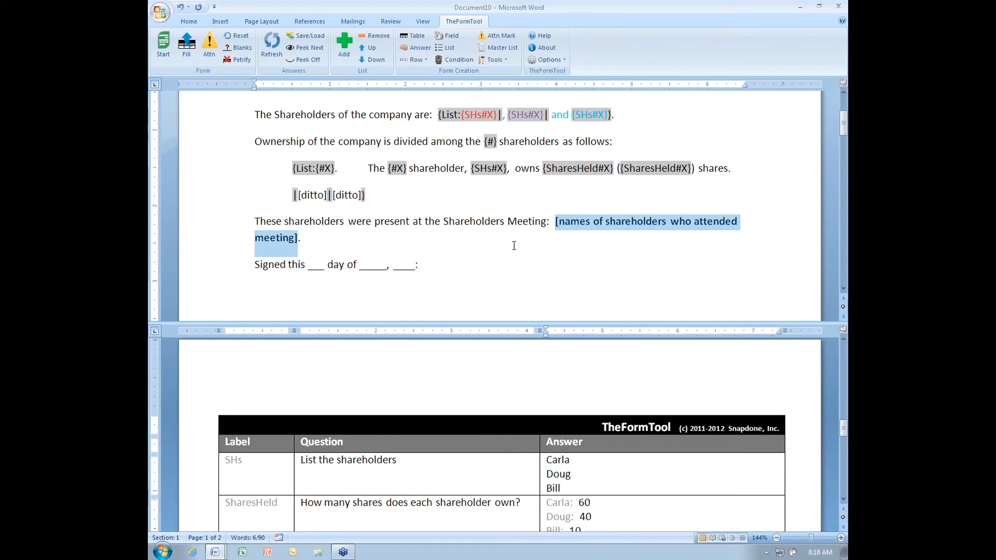
Add a row to the answer table below SharesHeld, labelled Attendees, with the question "Who attended the meeting?"
{"action": "left_click", "coordinate": [646, 473]}
{"action": "scroll", "coordinate": [624, 491], "scroll_direction": "down", "scroll_amount": 1}
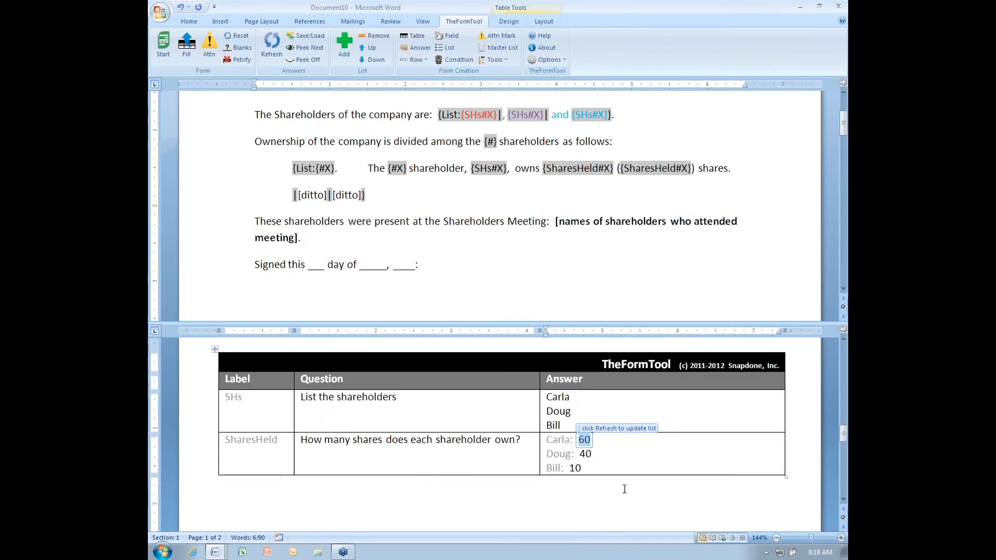
{"action": "left_click", "coordinate": [608, 468]}
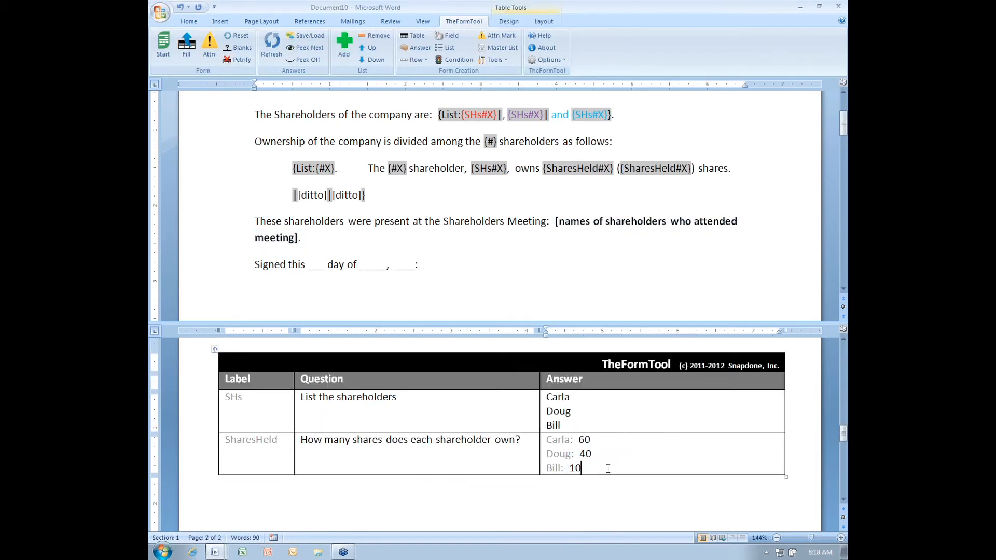
{"action": "key", "text": "Tab"}
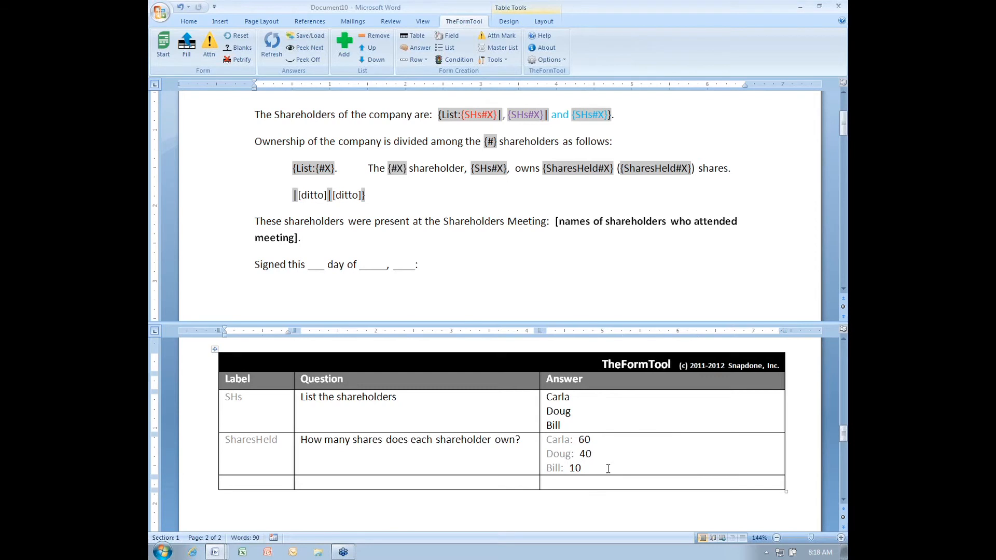
{"action": "type", "text": "Attendees"}
{"action": "key", "text": "Tab"}
{"action": "type", "text": "Who"}
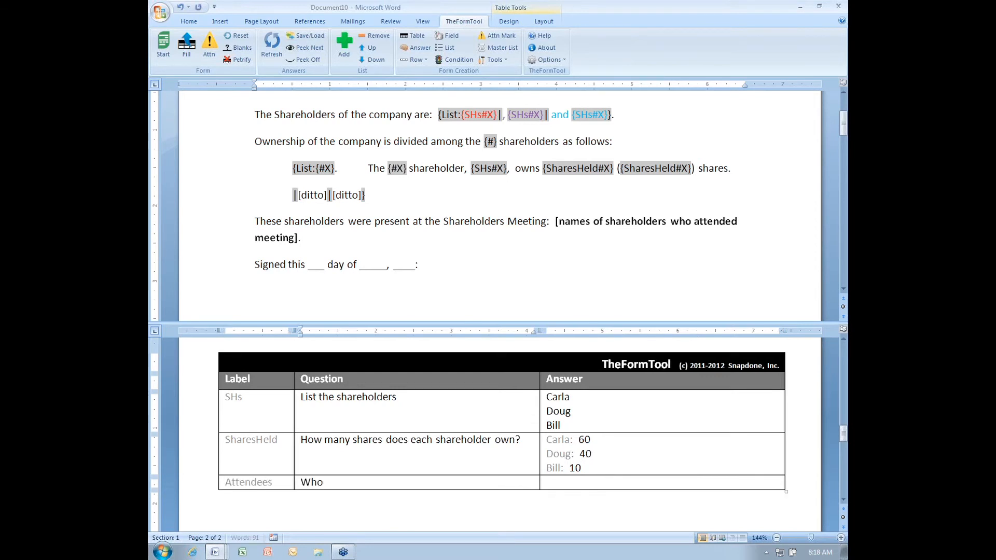
{"action": "type", "text": " attended the meeting?"}
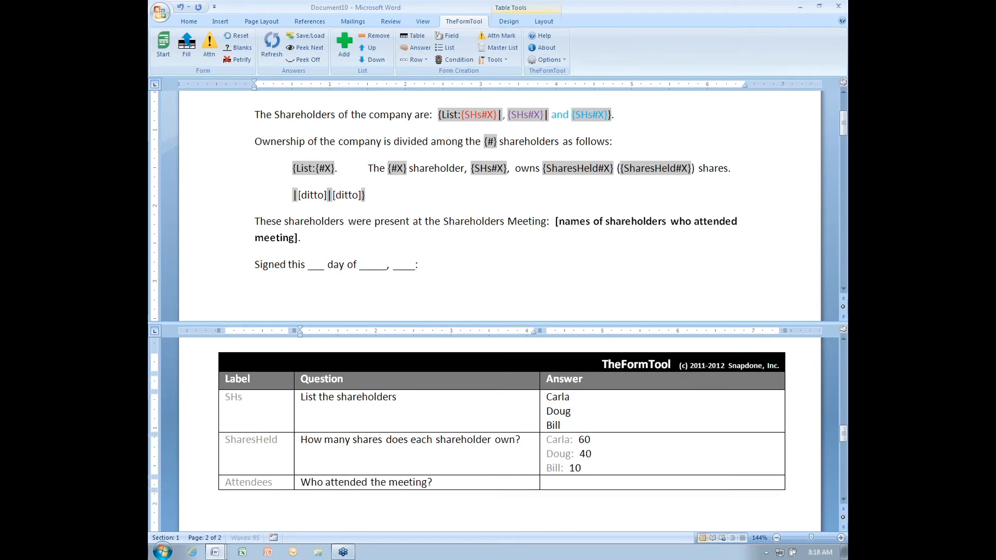
Make the Attendees answer a Choice that allows multiple choices and takes them from the SHs list in the form
{"action": "key", "text": "Tab"}
{"action": "left_click", "coordinate": [414, 47]}
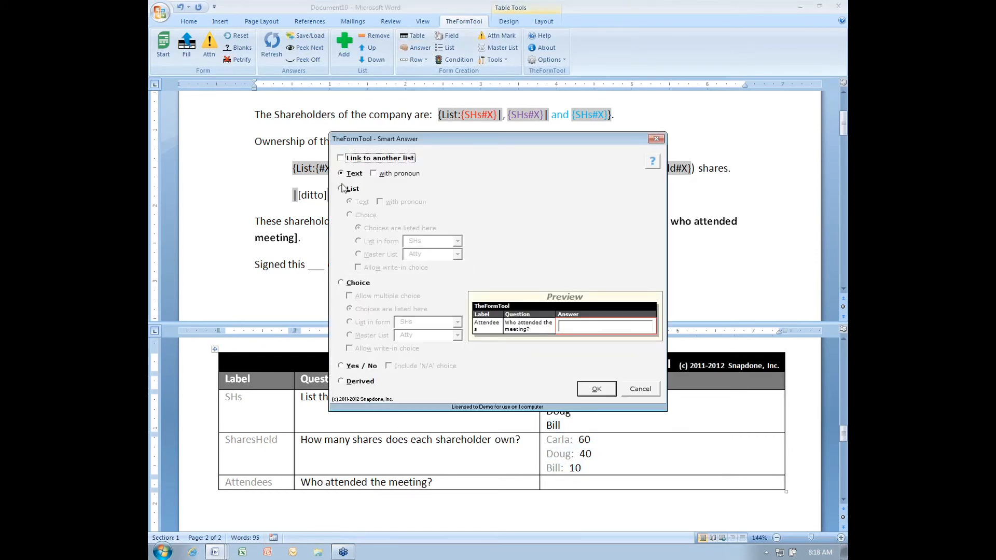
{"action": "left_click", "coordinate": [341, 188]}
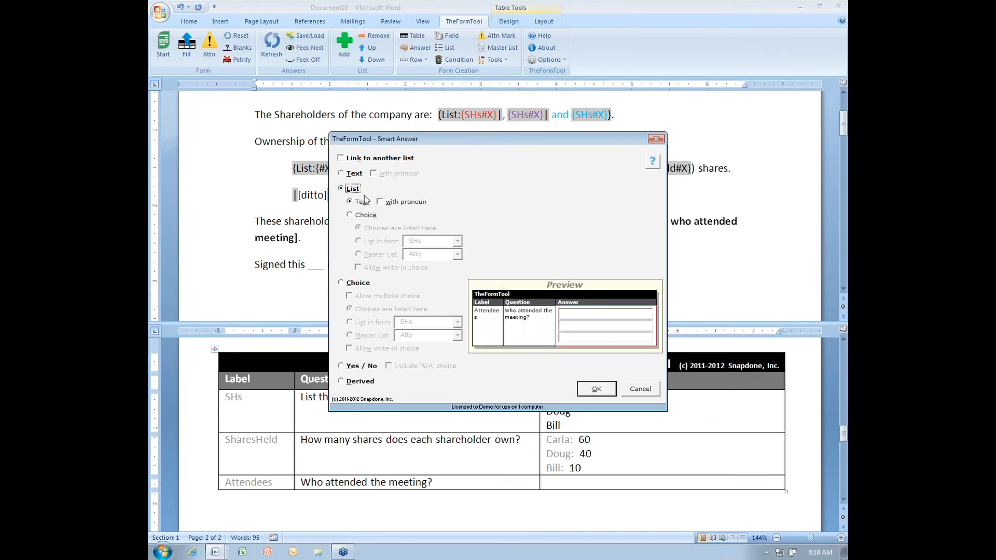
{"action": "left_click", "coordinate": [341, 284]}
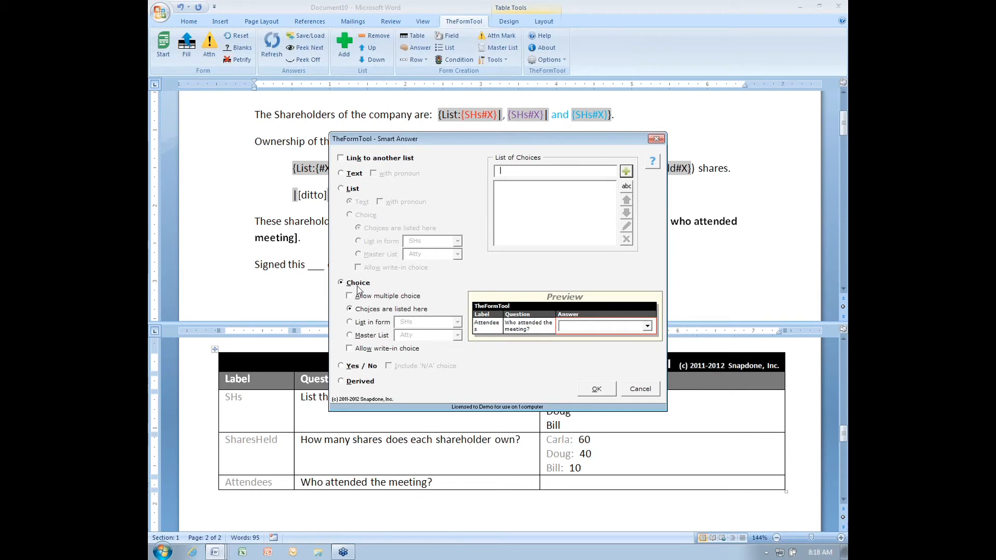
{"action": "left_click", "coordinate": [351, 323]}
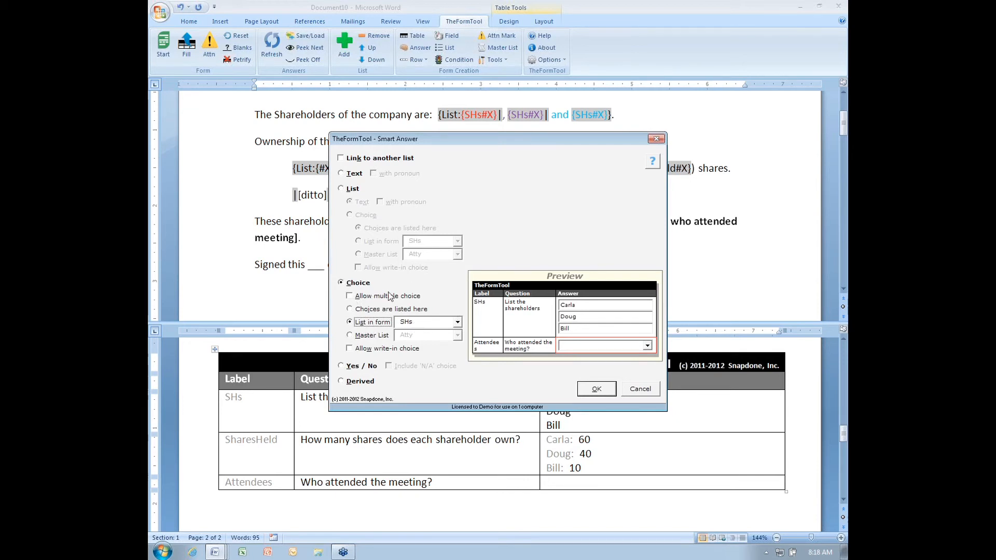
{"action": "left_click", "coordinate": [350, 296]}
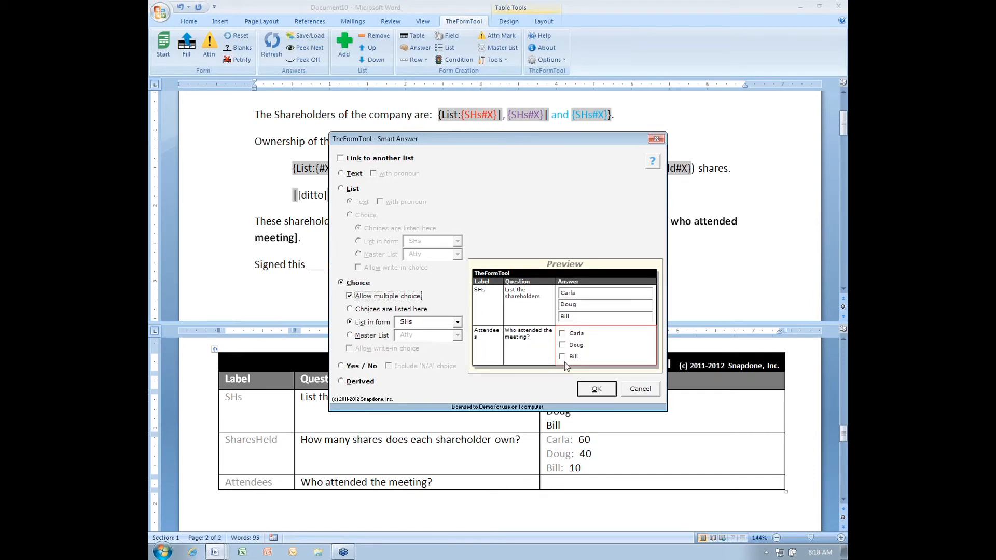
{"action": "left_click", "coordinate": [604, 391]}
{"action": "left_click", "coordinate": [597, 390]}
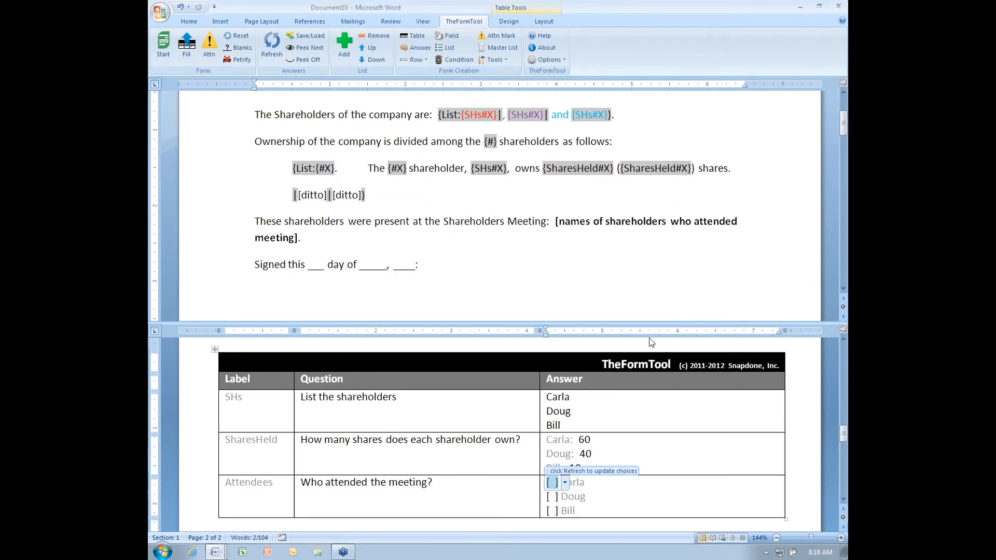
Mark the first and third shareholders with [X] in the Attendees answer, leaving the second one unmarked
{"action": "scroll", "coordinate": [651, 343], "scroll_direction": "down", "scroll_amount": 2}
{"action": "scroll", "coordinate": [612, 384], "scroll_direction": "up", "scroll_amount": 1}
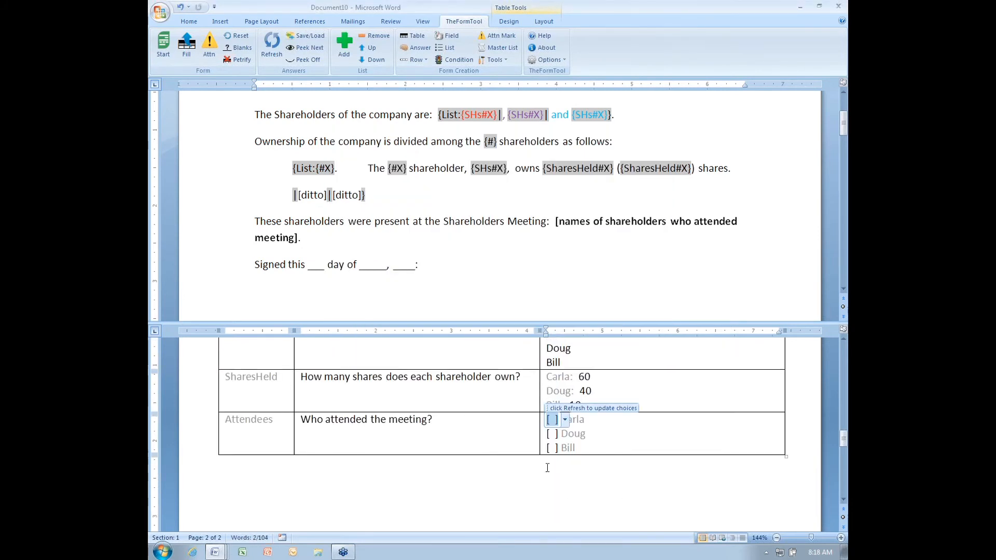
{"action": "left_click", "coordinate": [565, 420]}
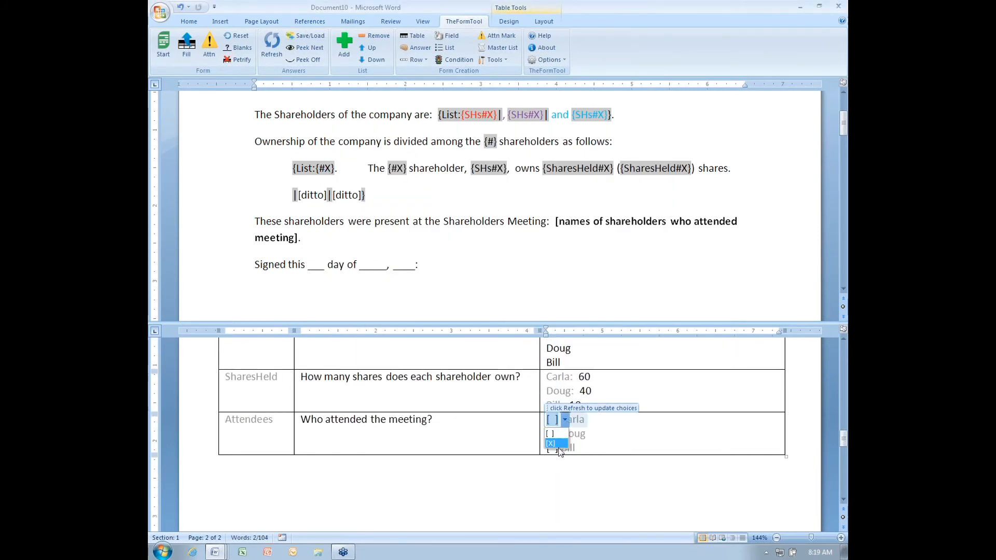
{"action": "left_click", "coordinate": [559, 444]}
{"action": "left_click", "coordinate": [553, 448]}
{"action": "left_click", "coordinate": [565, 448]}
{"action": "left_click", "coordinate": [553, 472]}
{"action": "left_click", "coordinate": [470, 424]}
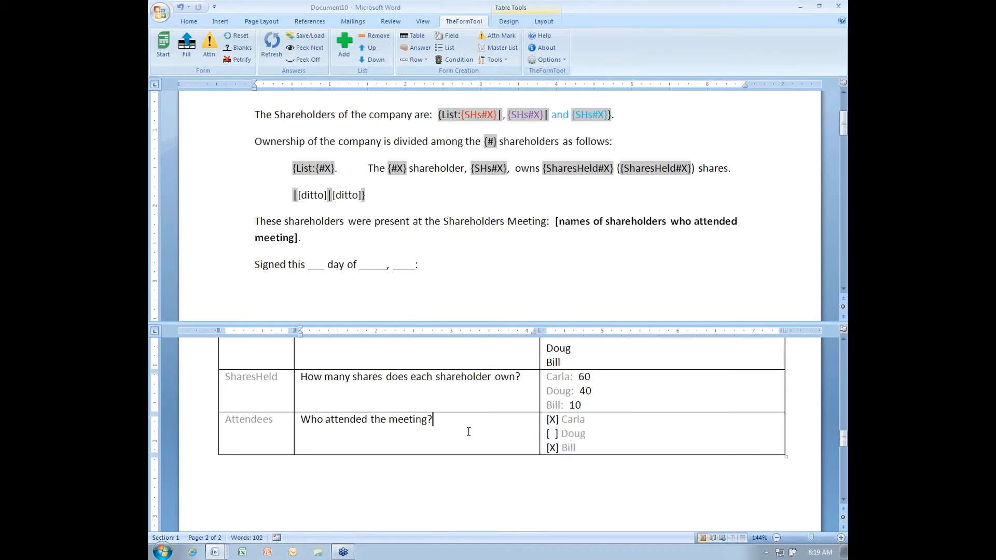
{"action": "scroll", "coordinate": [467, 436], "scroll_direction": "up", "scroll_amount": 2}
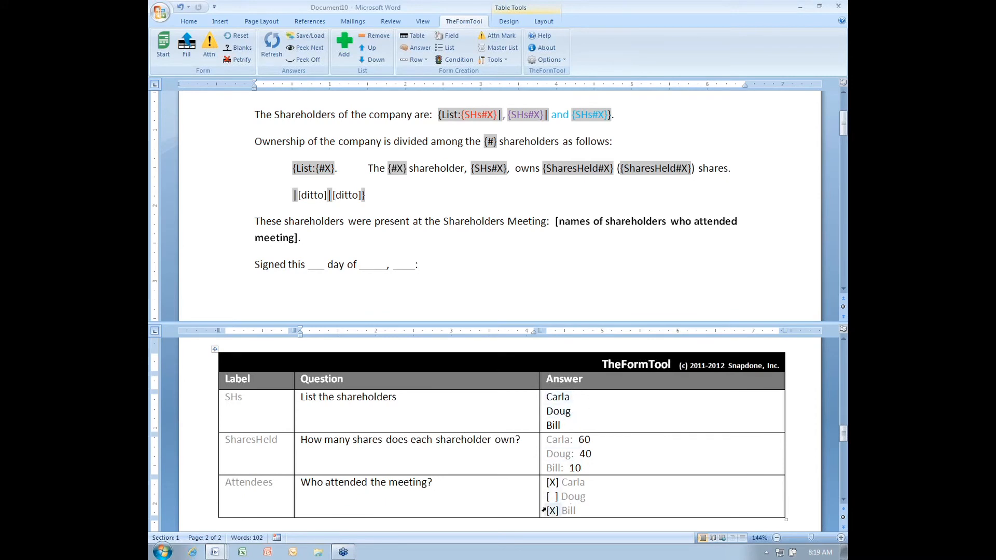
Replace the placeholder for the attending shareholders' names with the Attendees list in the "Tic, Tac and Toe" format
{"action": "left_click", "coordinate": [554, 226]}
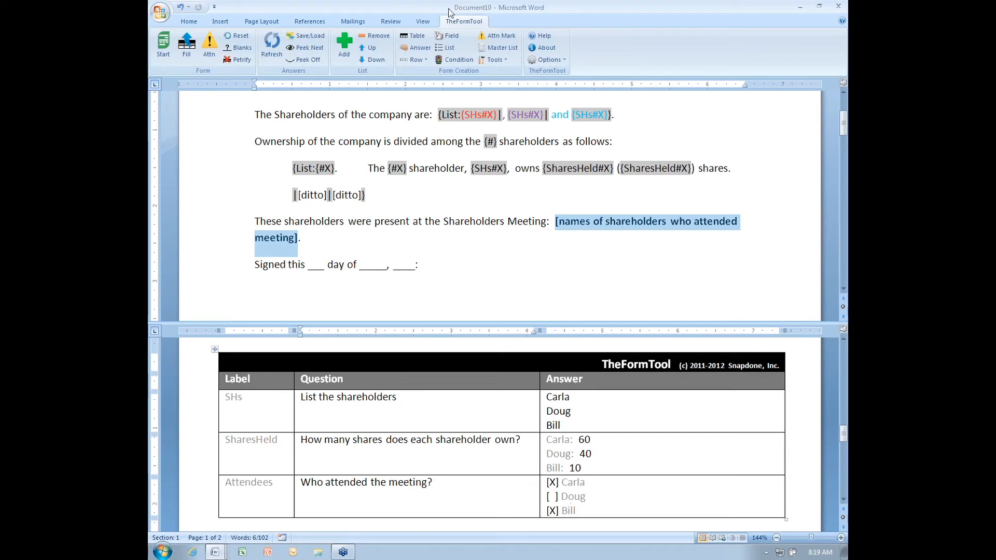
{"action": "left_click", "coordinate": [440, 49]}
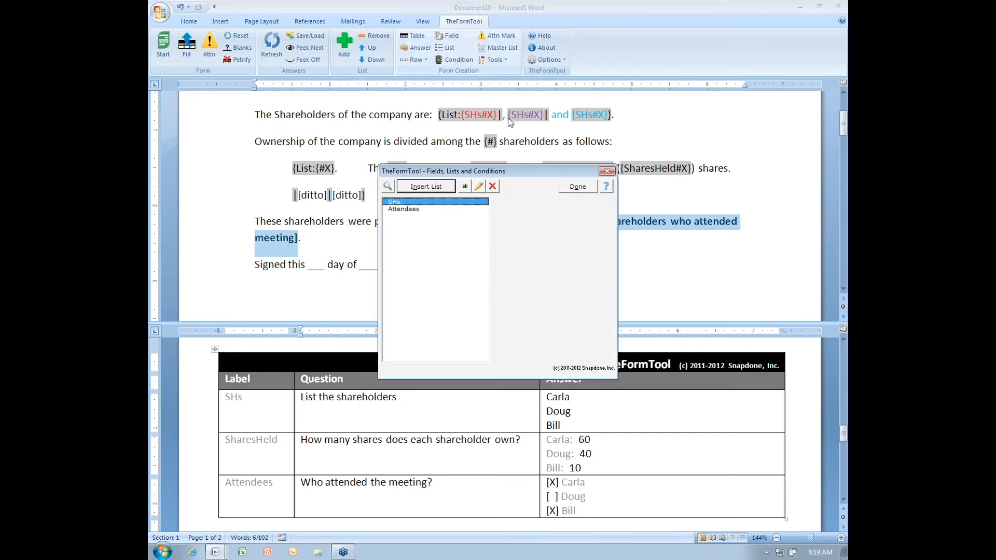
{"action": "left_click", "coordinate": [412, 209]}
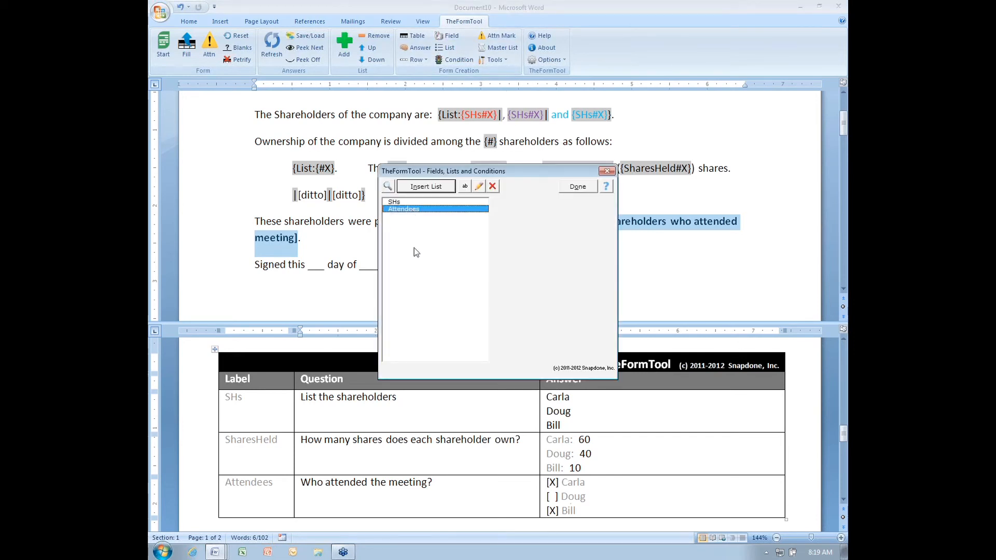
{"action": "left_click", "coordinate": [431, 188]}
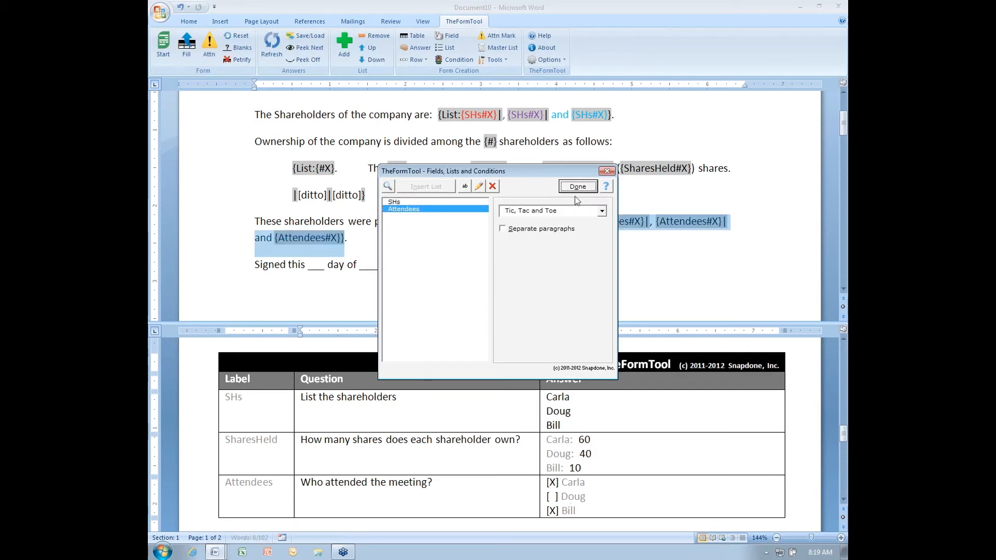
{"action": "left_click", "coordinate": [577, 186]}
{"action": "left_click", "coordinate": [447, 207]}
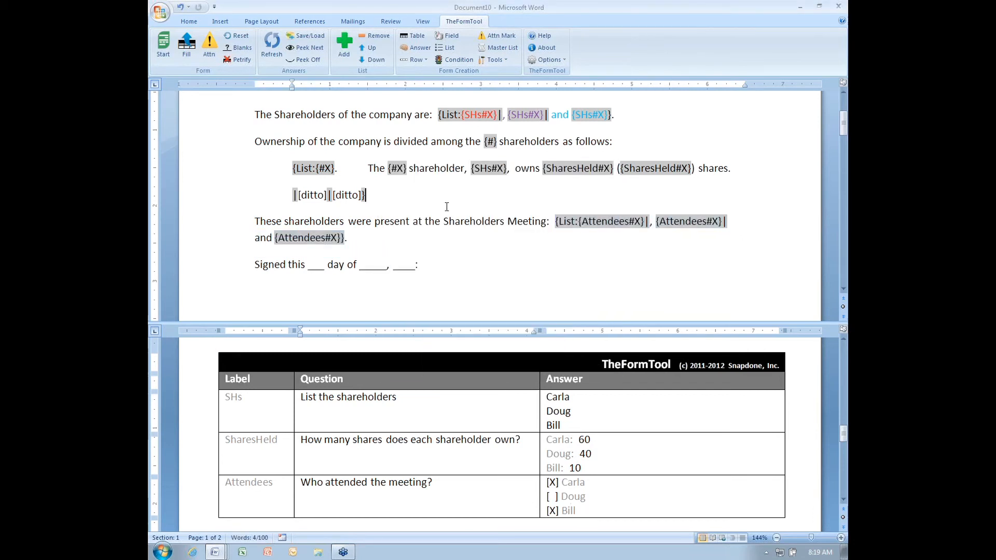
Fill the form and check the shareholder list, the ownership paragraphs and the attendee names in the minutes
{"action": "left_click", "coordinate": [186, 49]}
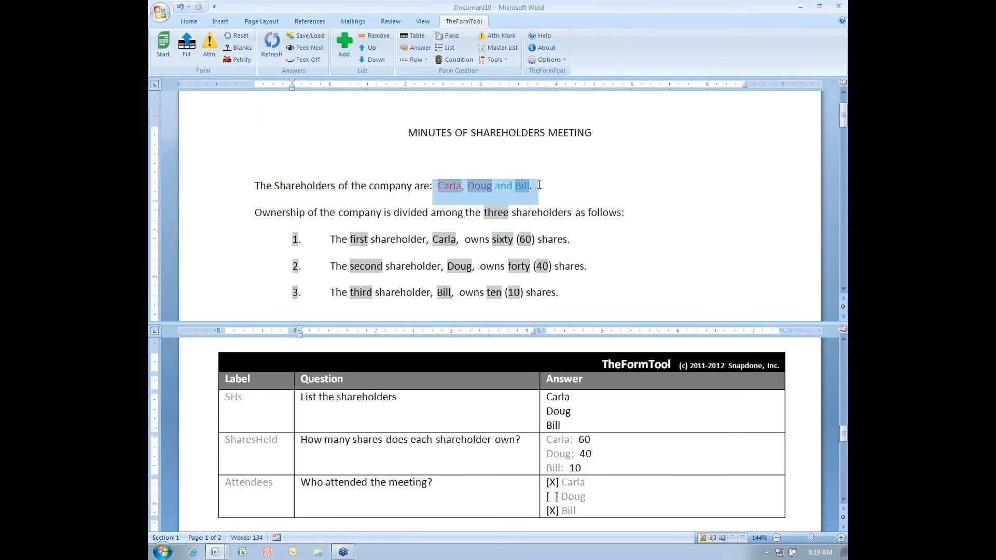
{"action": "left_click_drag", "start_coordinate": [335, 167], "coordinate": [616, 243]}
{"action": "left_click_drag", "start_coordinate": [554, 284], "coordinate": [636, 282]}
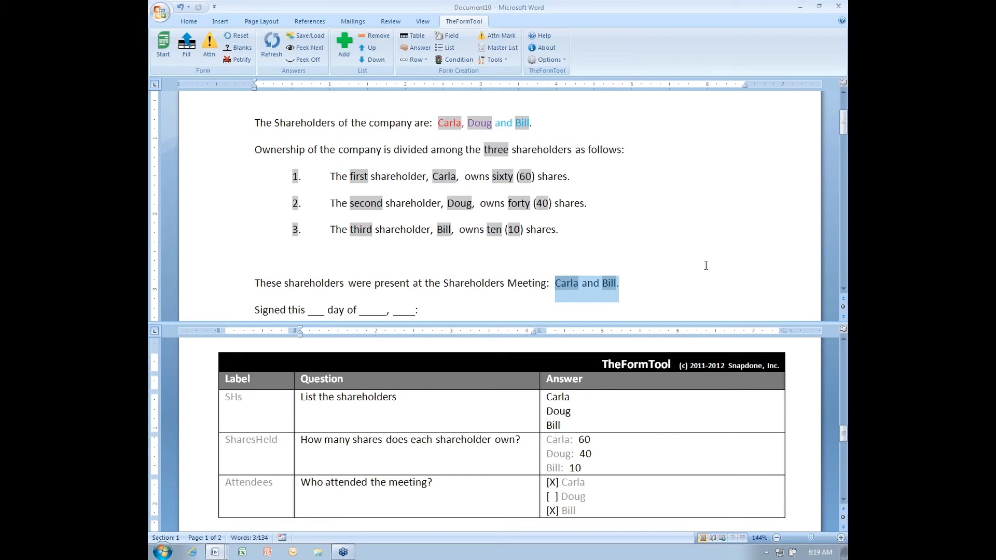
Close the shareholders meeting minutes document without saving the changes
{"action": "left_click", "coordinate": [484, 170]}
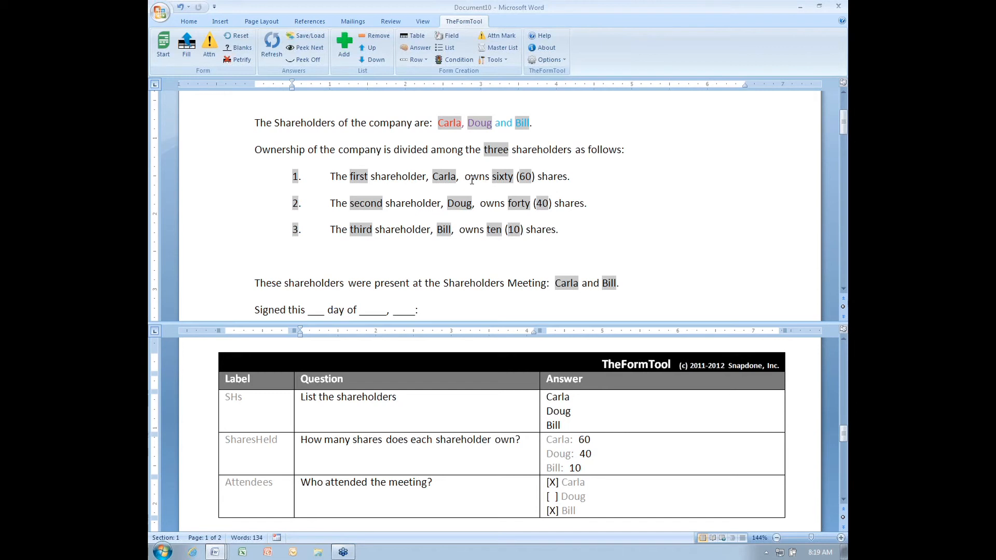
{"action": "left_click", "coordinate": [472, 180]}
{"action": "left_click", "coordinate": [838, 6]}
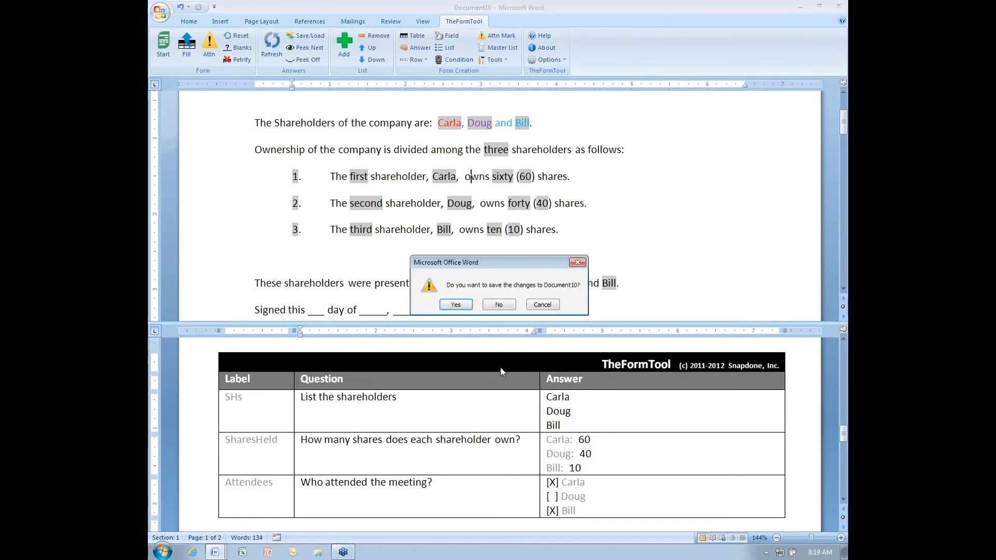
{"action": "left_click", "coordinate": [503, 305]}
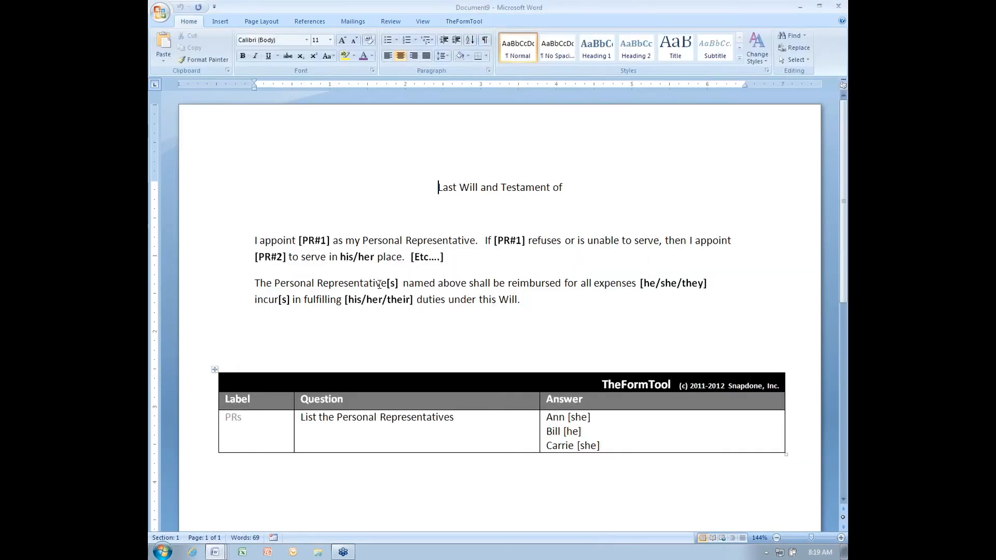
Examine the appointment paragraph in the Last Will and Testament form, including the sentence that appoints [PR#2] as substitute
{"action": "left_click_drag", "start_coordinate": [226, 248], "coordinate": [225, 260]}
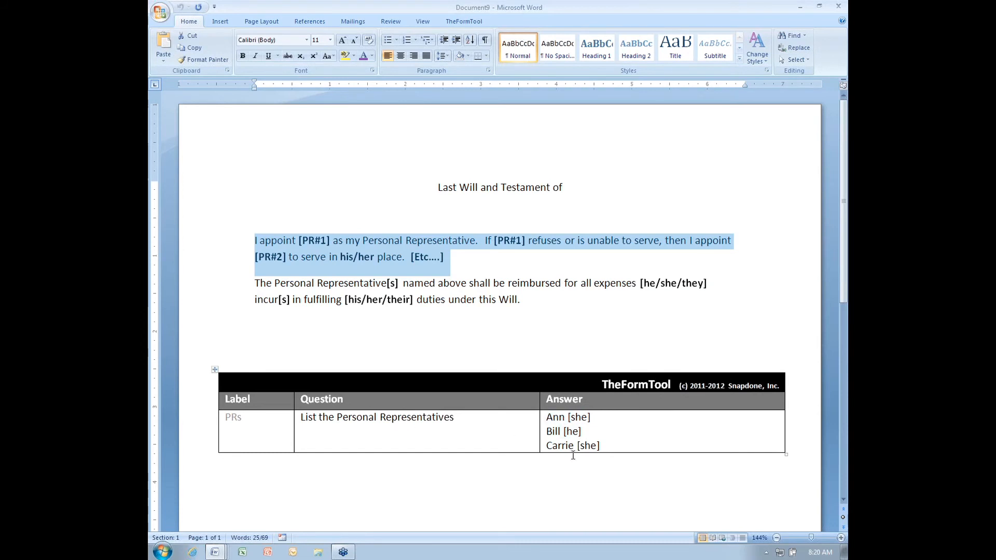
{"action": "left_click", "coordinate": [429, 283]}
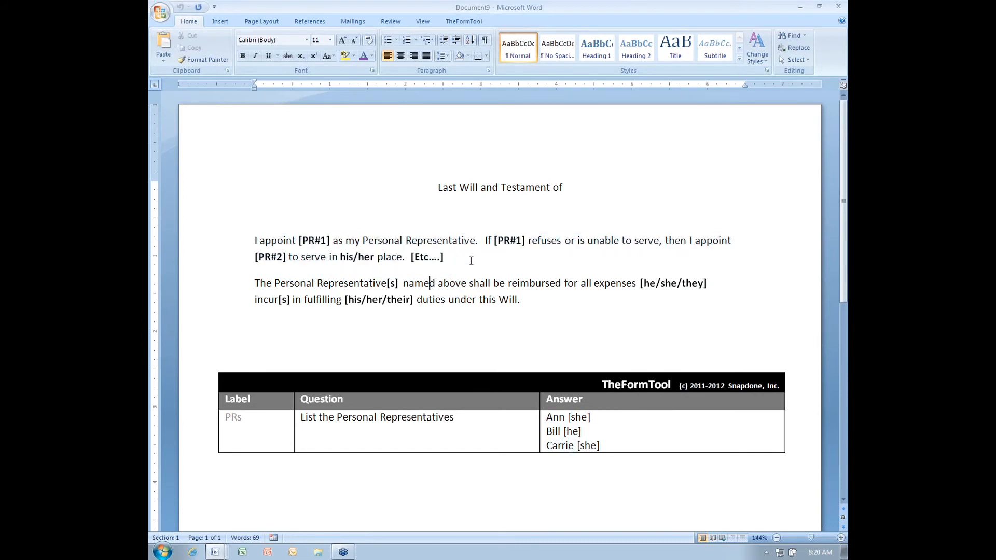
{"action": "left_click", "coordinate": [486, 239]}
{"action": "left_click_drag", "start_coordinate": [487, 241], "coordinate": [404, 258]}
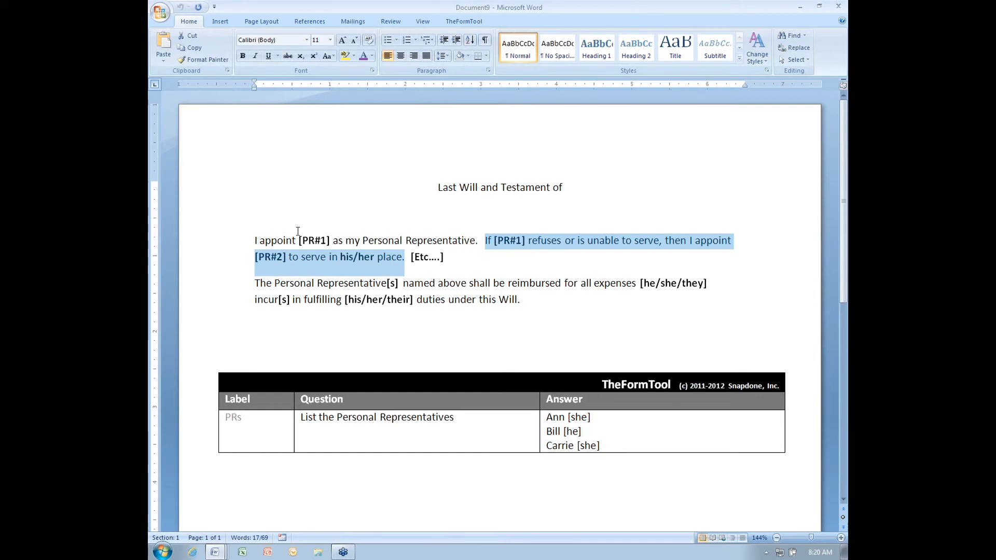
Insert the PRs list in the "Tic, Tac and Toe" format on a new line above the appointment paragraph
{"action": "left_click", "coordinate": [256, 240]}
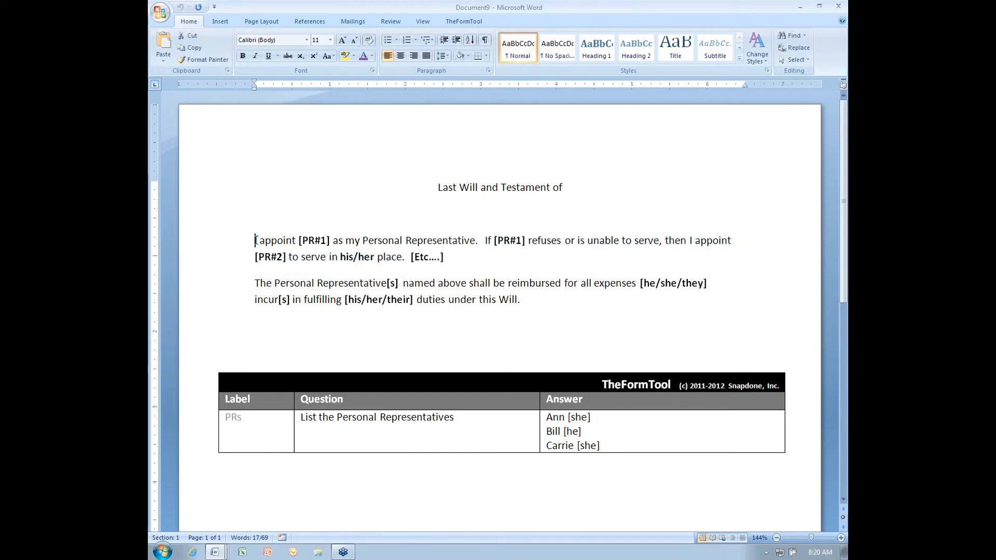
{"action": "key", "text": "Return"}
{"action": "key", "text": "Up"}
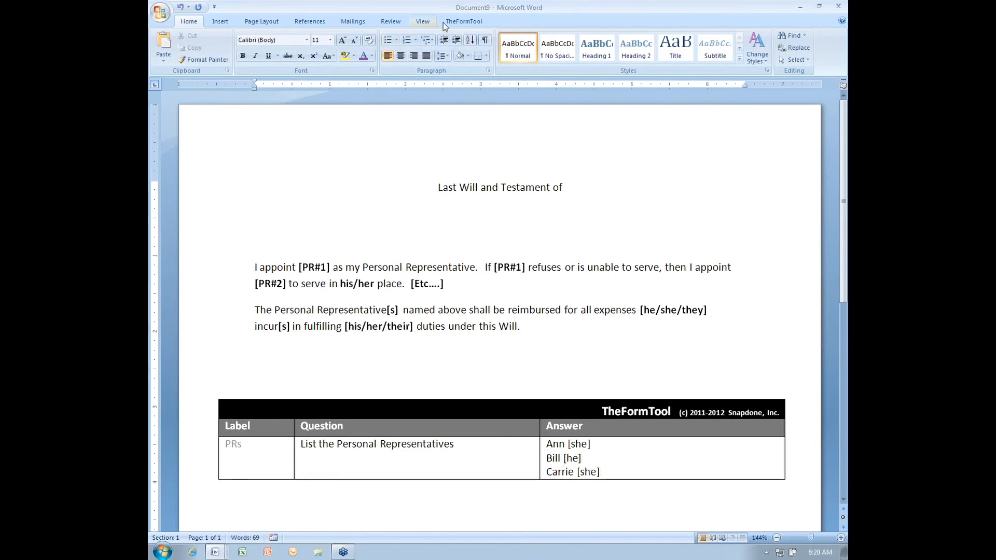
{"action": "left_click", "coordinate": [464, 22]}
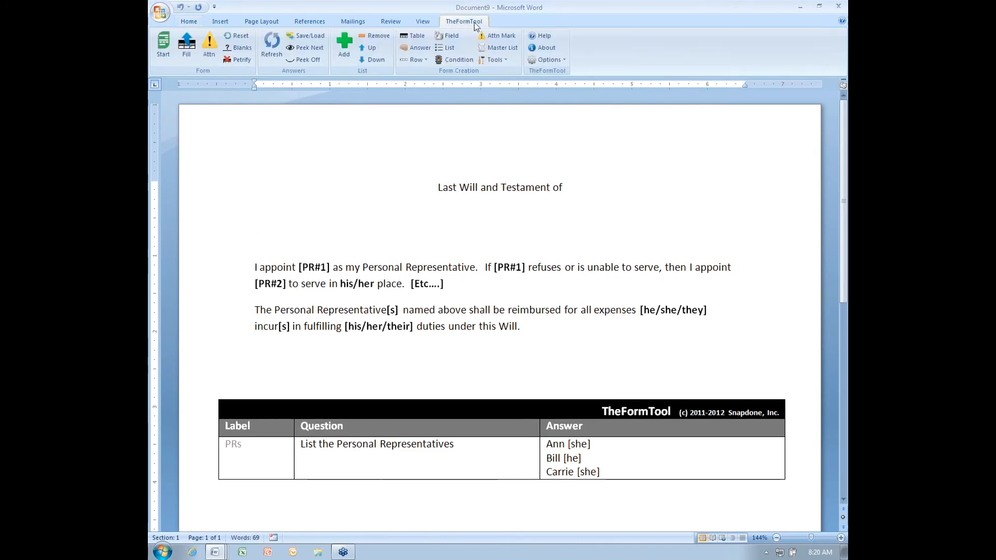
{"action": "left_click", "coordinate": [450, 48]}
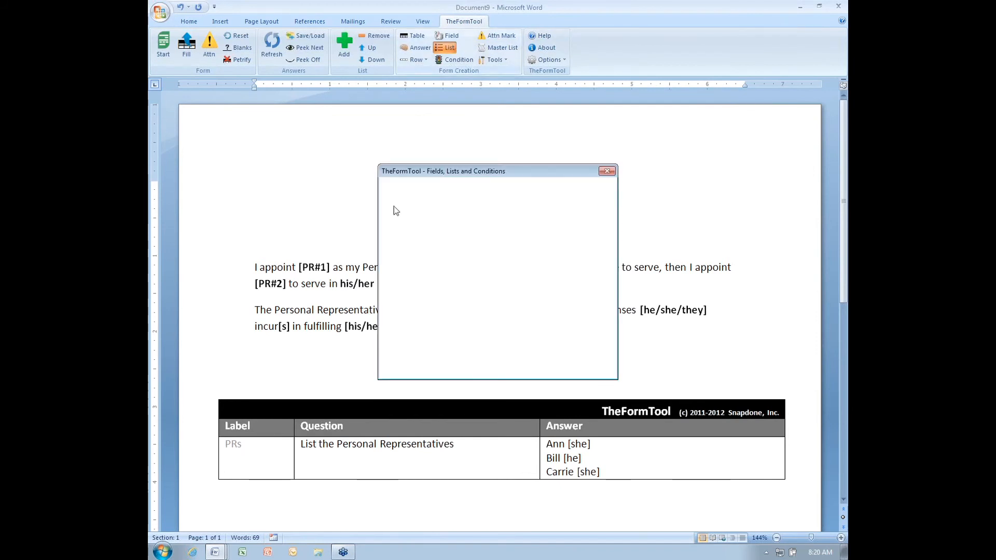
{"action": "left_click", "coordinate": [415, 186]}
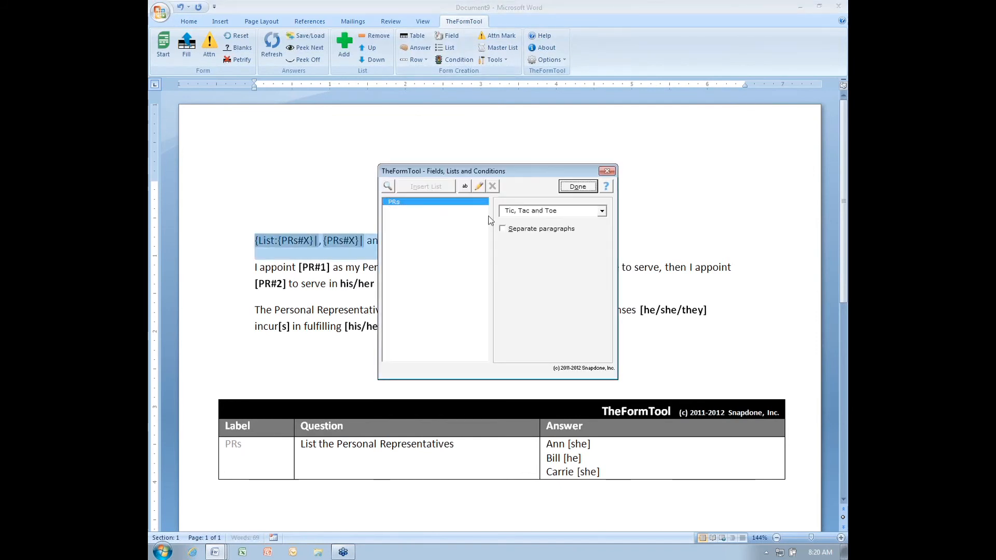
{"action": "left_click", "coordinate": [577, 187]}
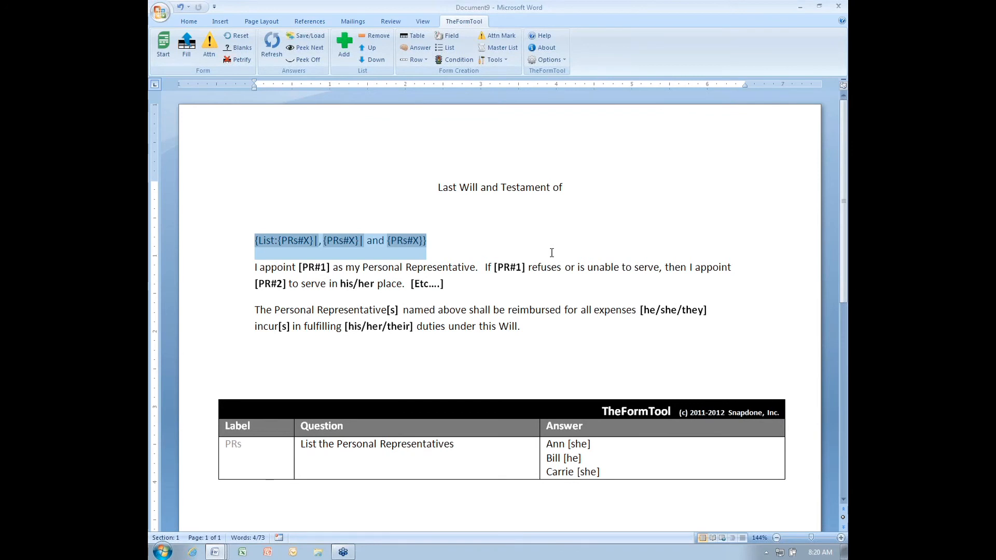
Replace the {PRs#X} field in the list's first segment with a copy of the sentence "I appoint [PR#1] as my Personal Representative."
{"action": "left_click", "coordinate": [293, 267]}
{"action": "left_click_drag", "start_coordinate": [263, 241], "coordinate": [428, 243]}
{"action": "left_click", "coordinate": [426, 241]}
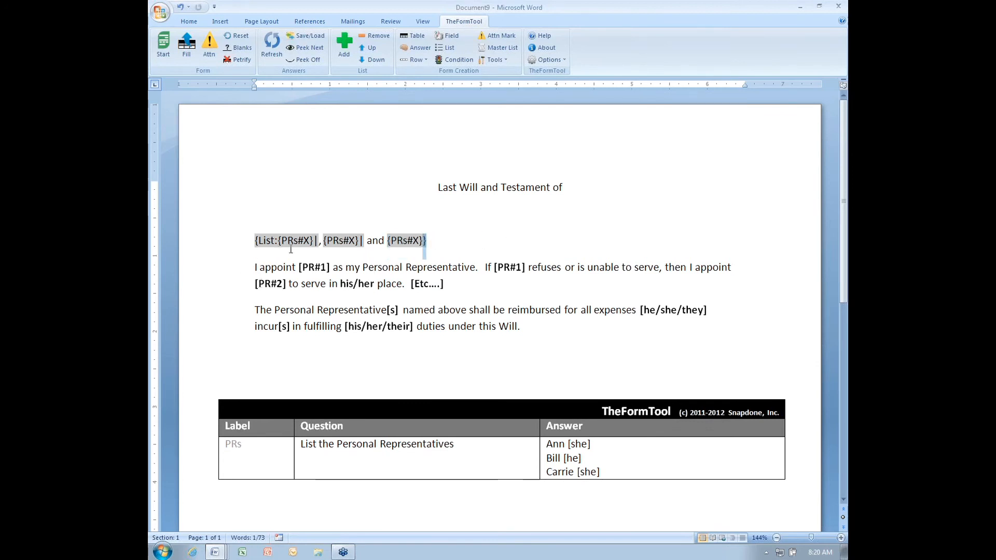
{"action": "left_click_drag", "start_coordinate": [280, 242], "coordinate": [315, 241]}
{"action": "left_click_drag", "start_coordinate": [255, 268], "coordinate": [494, 275]}
{"action": "key", "text": "ctrl+c"}
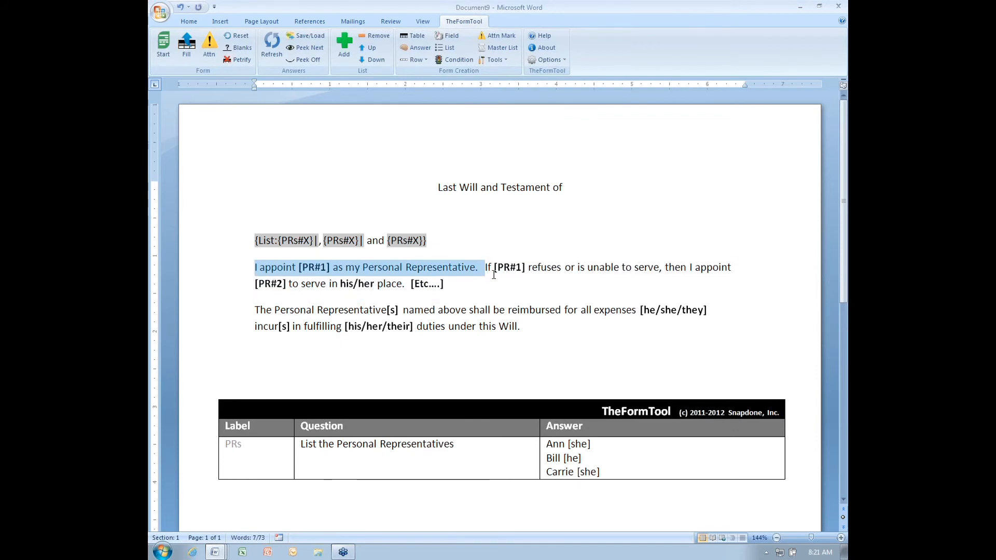
{"action": "left_click", "coordinate": [280, 244]}
{"action": "key", "text": "Delete"}
{"action": "key", "text": "Delete"}
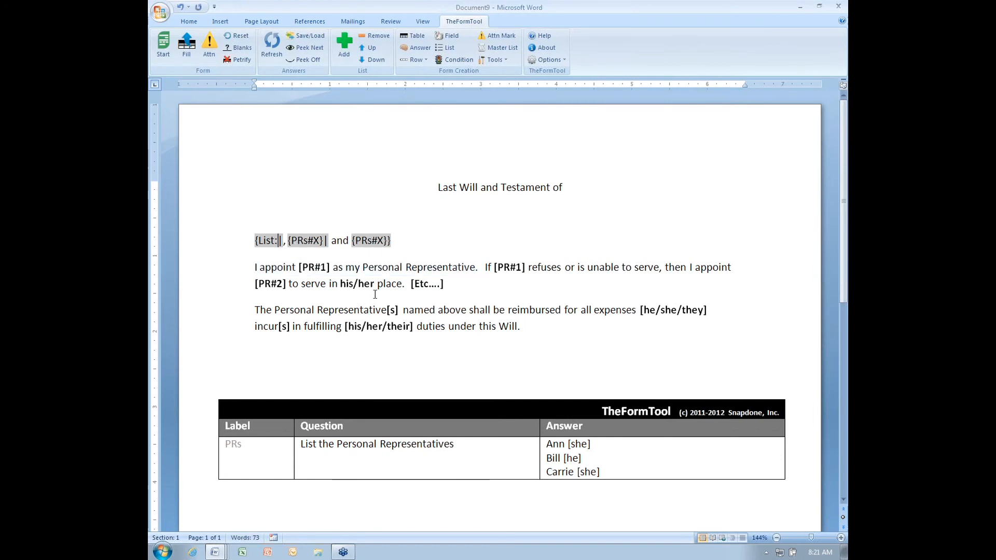
{"action": "key", "text": "ctrl+v"}
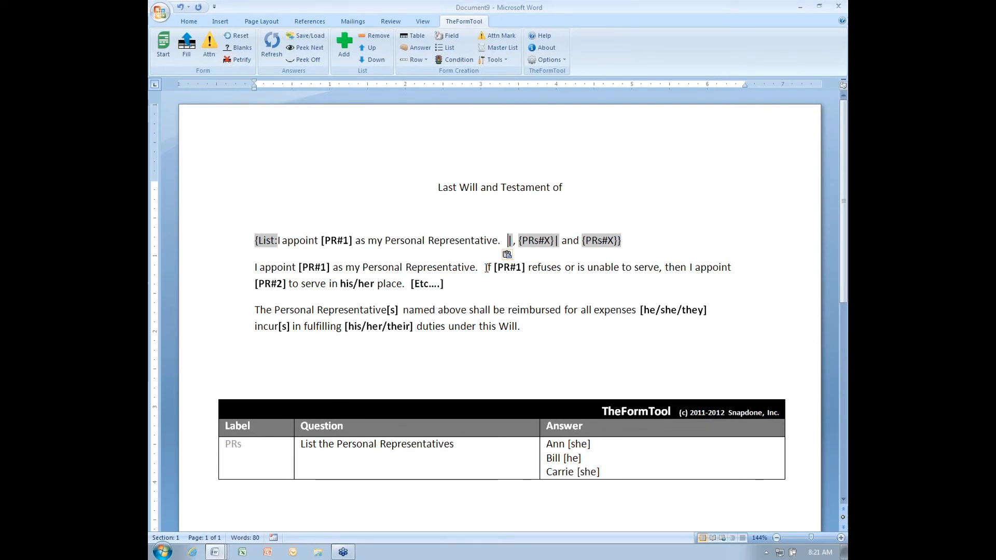
Delete the comma and the {PRs#X} field from the list's second segment, keeping its separators
{"action": "left_click_drag", "start_coordinate": [486, 268], "coordinate": [411, 291]}
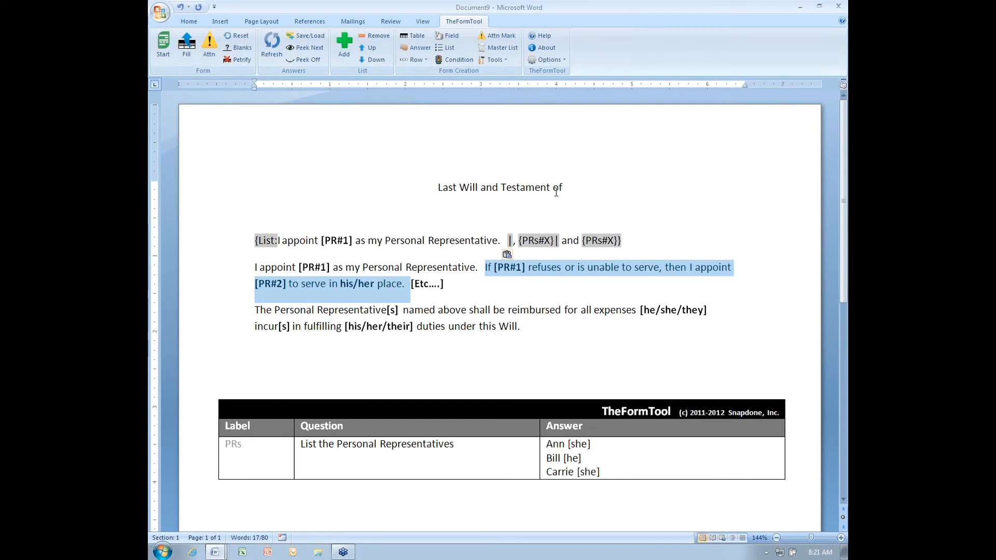
{"action": "left_click", "coordinate": [513, 242]}
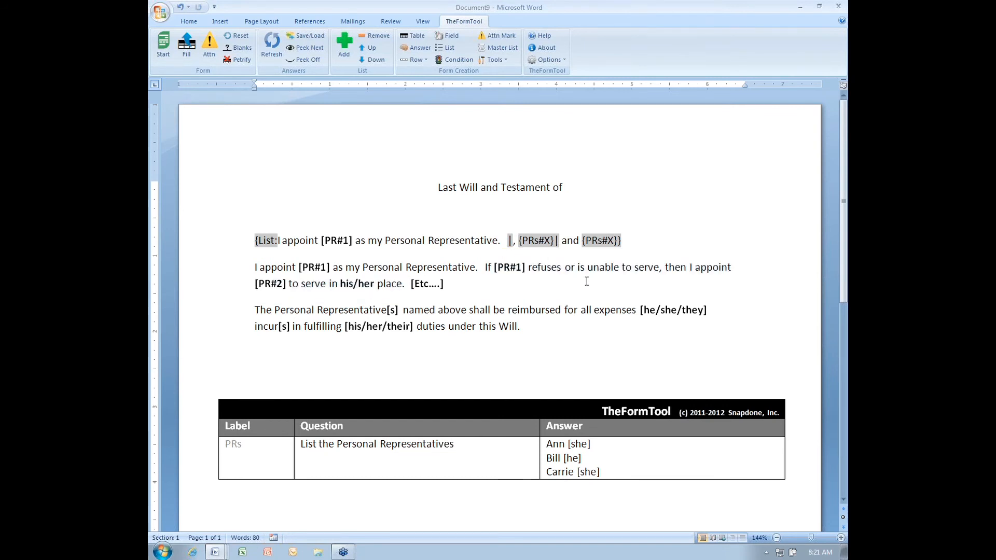
{"action": "key", "text": "shift+Right"}
{"action": "key", "text": "shift+Right"}
{"action": "key", "text": "shift+Right"}
{"action": "key", "text": "shift+Right"}
{"action": "key", "text": "shift+Right"}
{"action": "key", "text": "shift+Right"}
{"action": "key", "text": "shift+Right"}
{"action": "key", "text": "shift+Right"}
{"action": "key", "text": "shift+Right"}
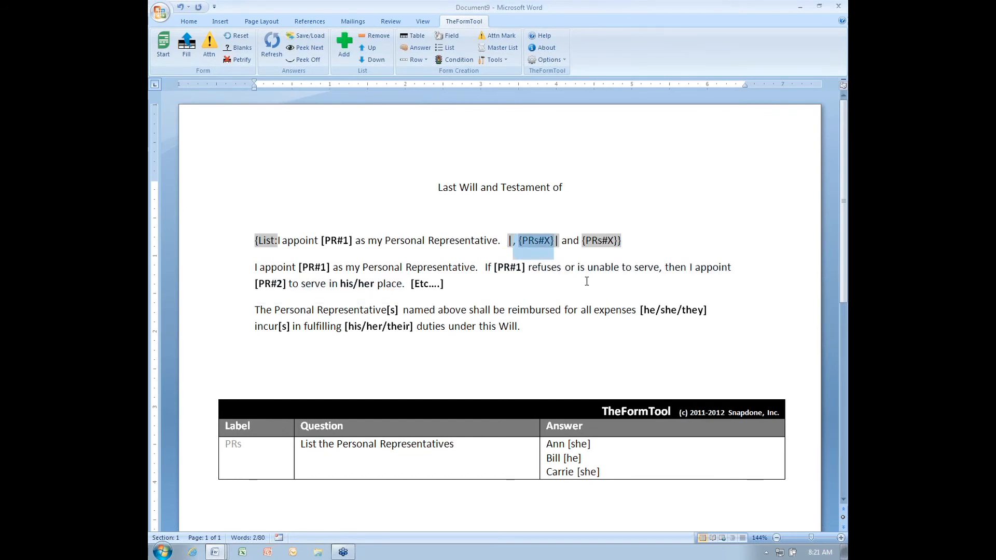
{"action": "key", "text": "Delete"}
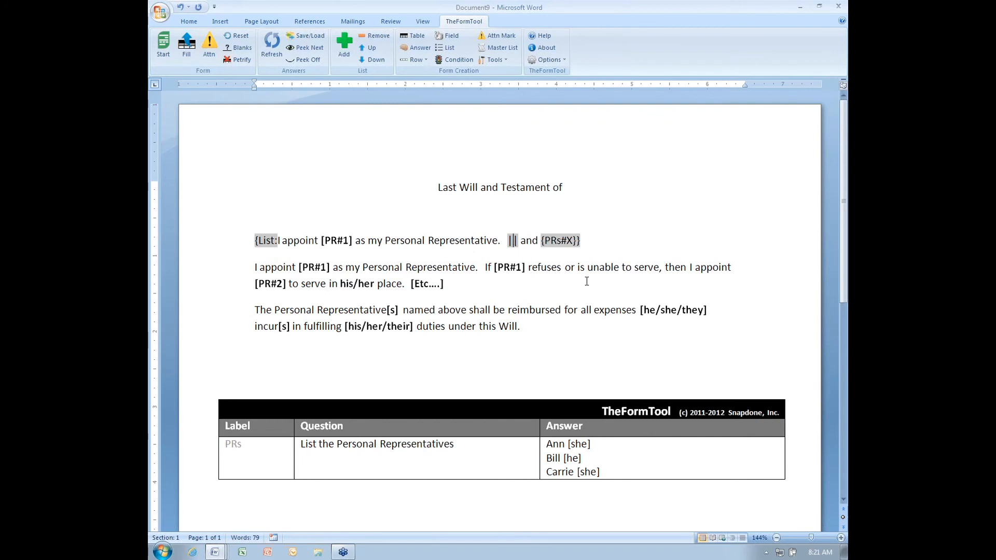
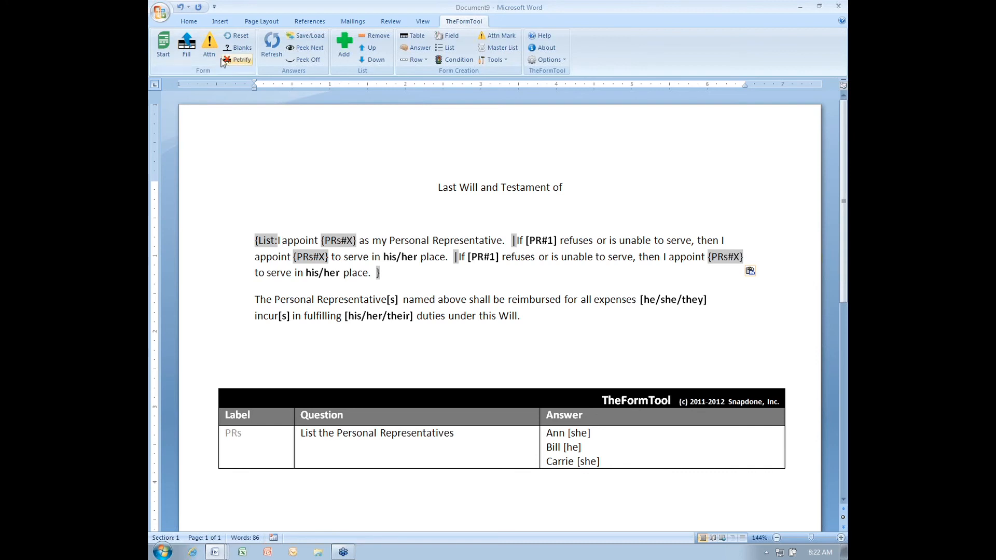
Fill the form and check the three representative names in the appointment paragraph
{"action": "left_click", "coordinate": [187, 49]}
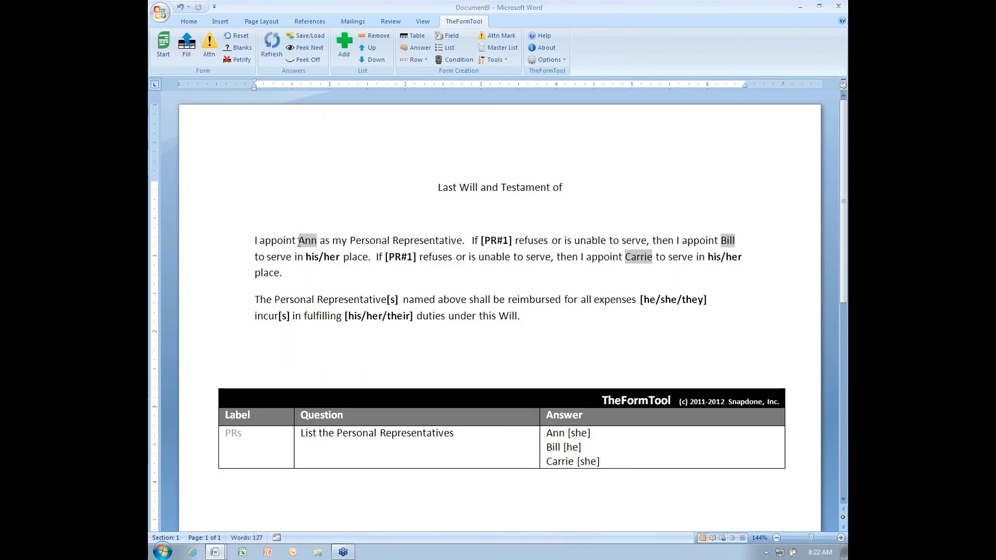
{"action": "double_click", "coordinate": [298, 242]}
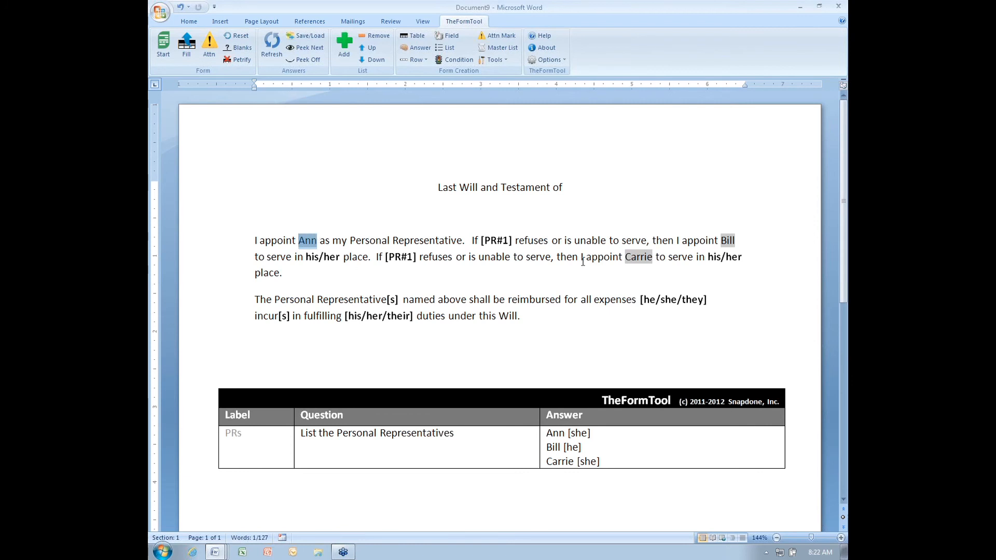
{"action": "left_click_drag", "start_coordinate": [720, 239], "coordinate": [742, 241]}
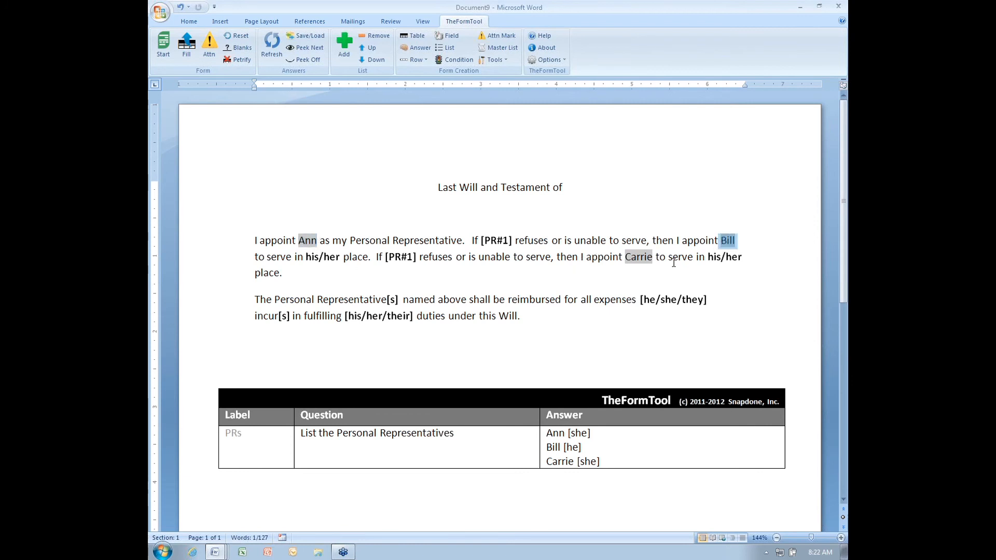
{"action": "left_click_drag", "start_coordinate": [625, 256], "coordinate": [654, 257]}
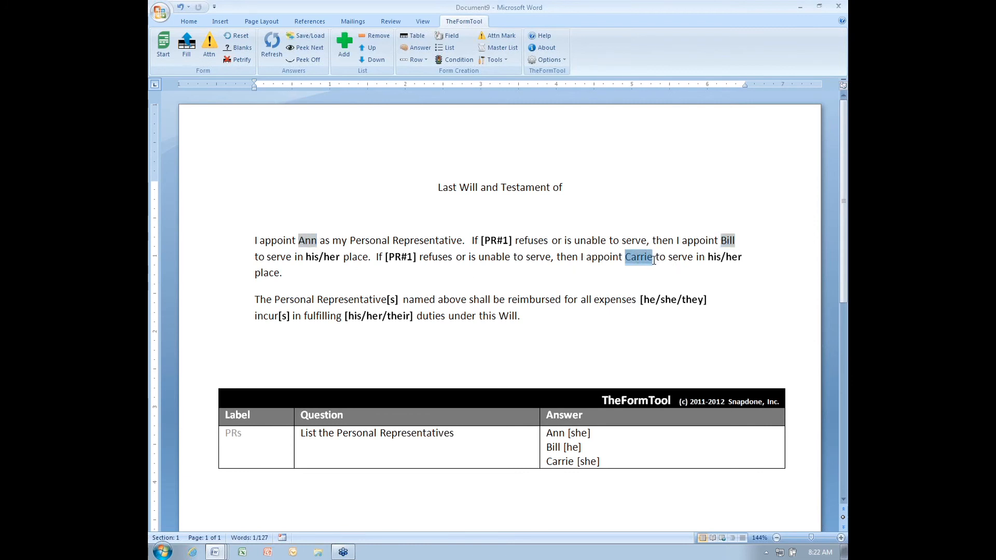
Add a fourth personal representative to the PRs answer, entering the first name and the pronoun "he"
{"action": "left_click", "coordinate": [557, 445]}
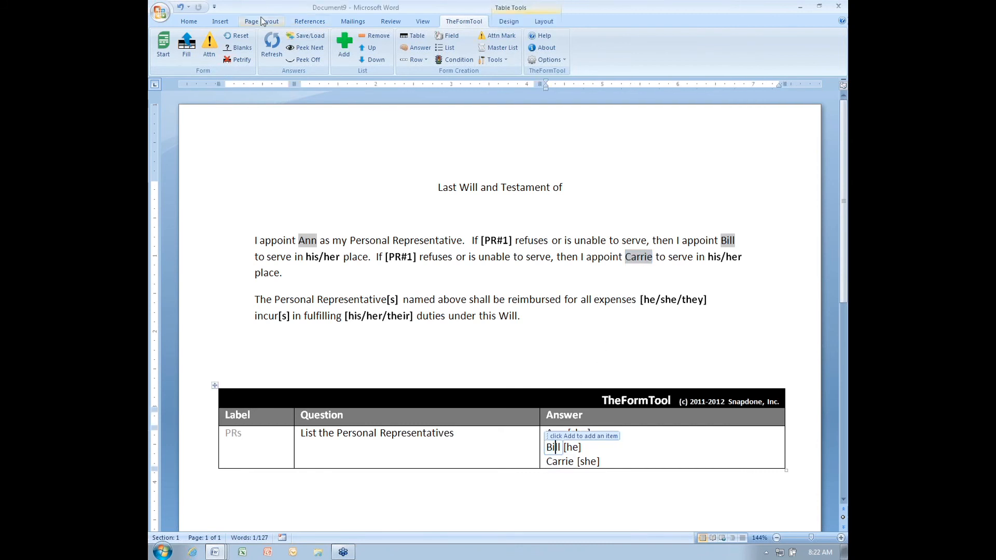
{"action": "left_click", "coordinate": [336, 44]}
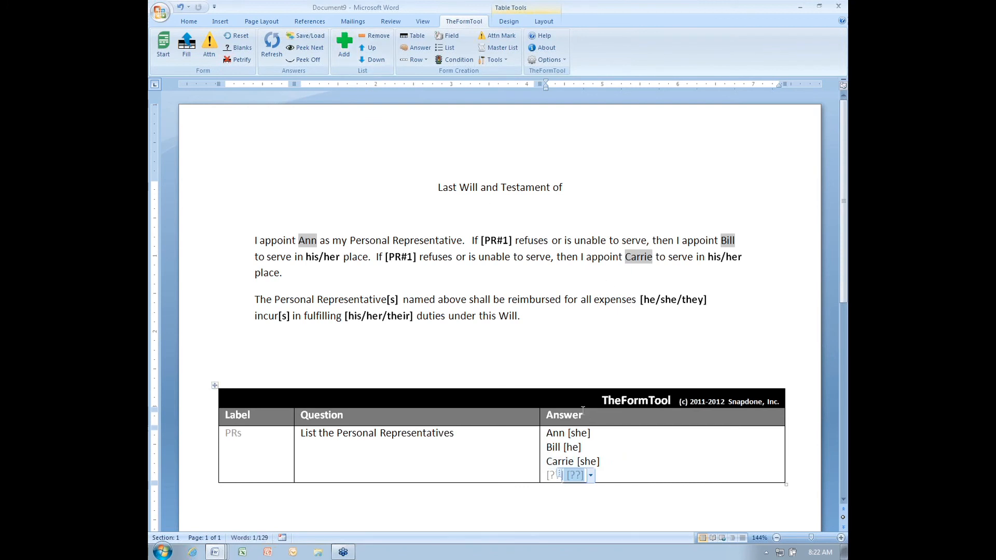
{"action": "type", "text": "Joe"}
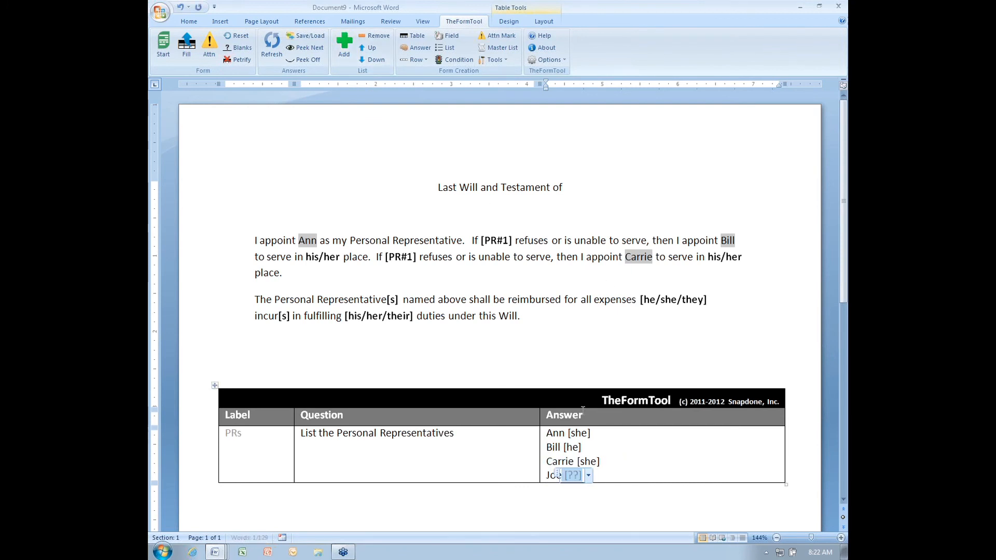
{"action": "key", "text": "alt+Down"}
{"action": "key", "text": "Down"}
{"action": "key", "text": "Return"}
Refill the form to check the repeated substitute sentences, and reset it to show the fields
{"action": "left_click", "coordinate": [186, 46]}
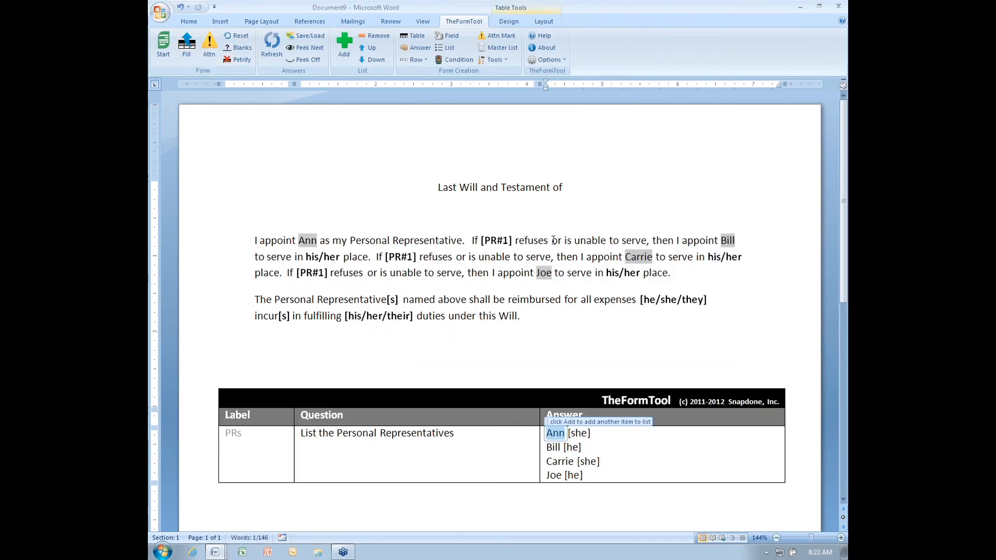
{"action": "left_click_drag", "start_coordinate": [474, 240], "coordinate": [282, 282]}
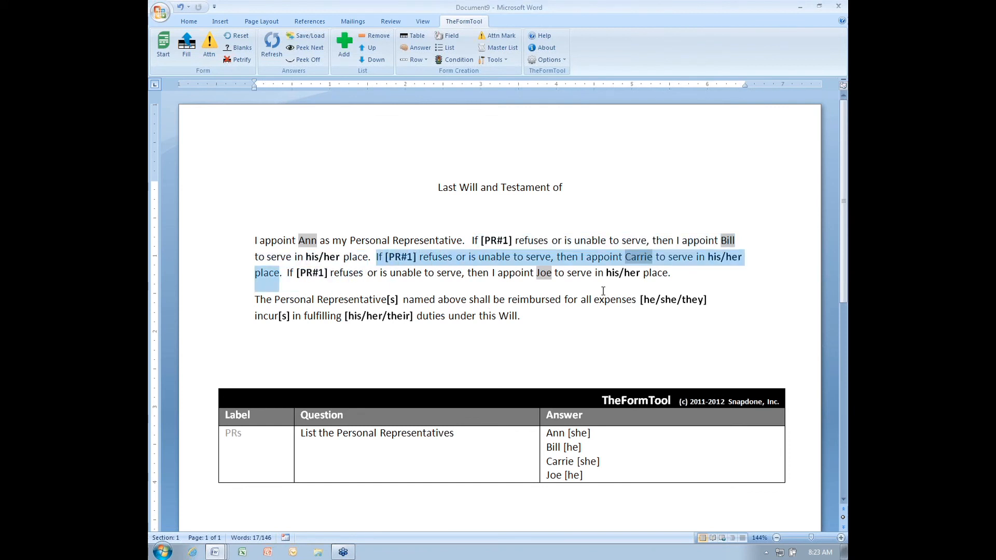
{"action": "left_click", "coordinate": [240, 37]}
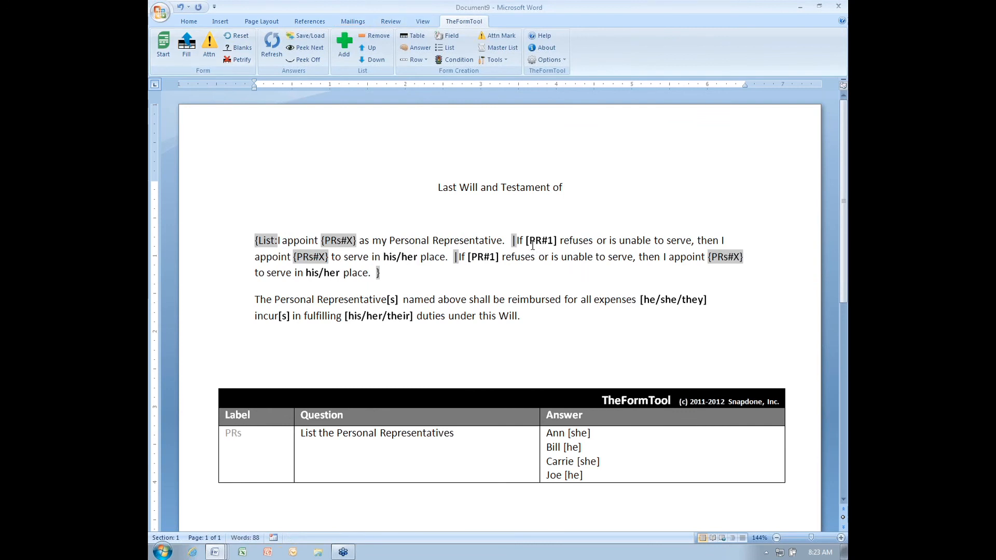
Replace [PR#1] in the list's second segment with a PRs field showing the text of the previous item in the list
{"action": "left_click_drag", "start_coordinate": [528, 241], "coordinate": [558, 244]}
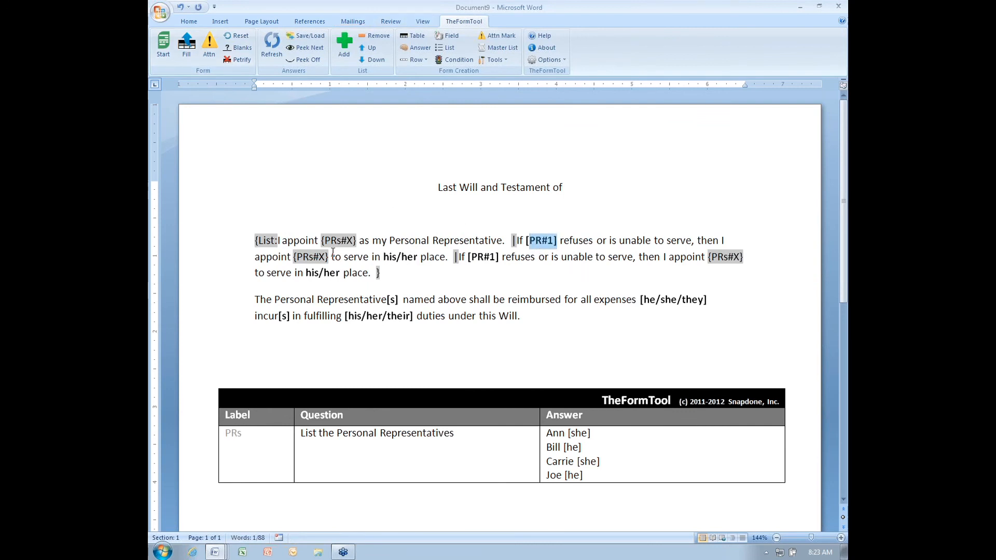
{"action": "left_click", "coordinate": [542, 241]}
{"action": "left_click_drag", "start_coordinate": [527, 241], "coordinate": [561, 247]}
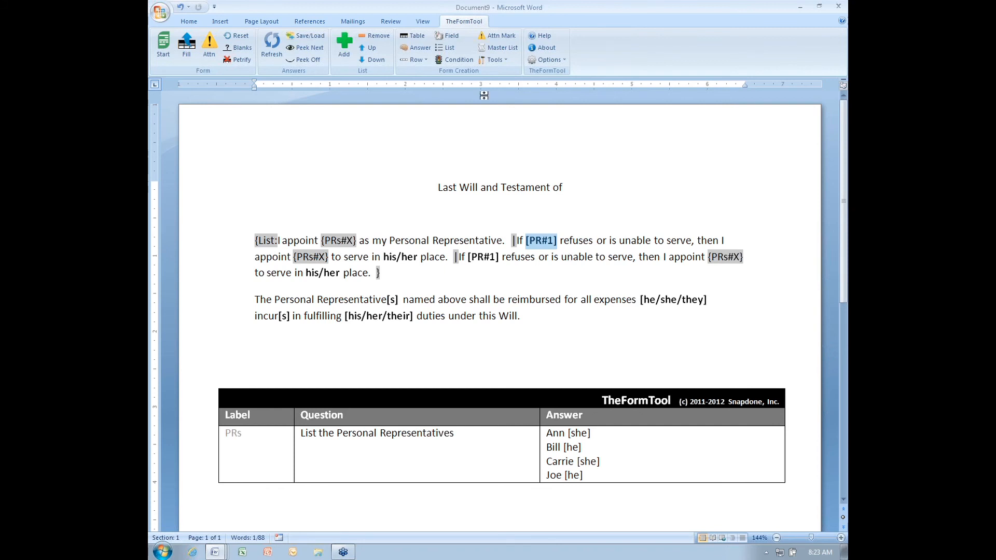
{"action": "left_click", "coordinate": [450, 39]}
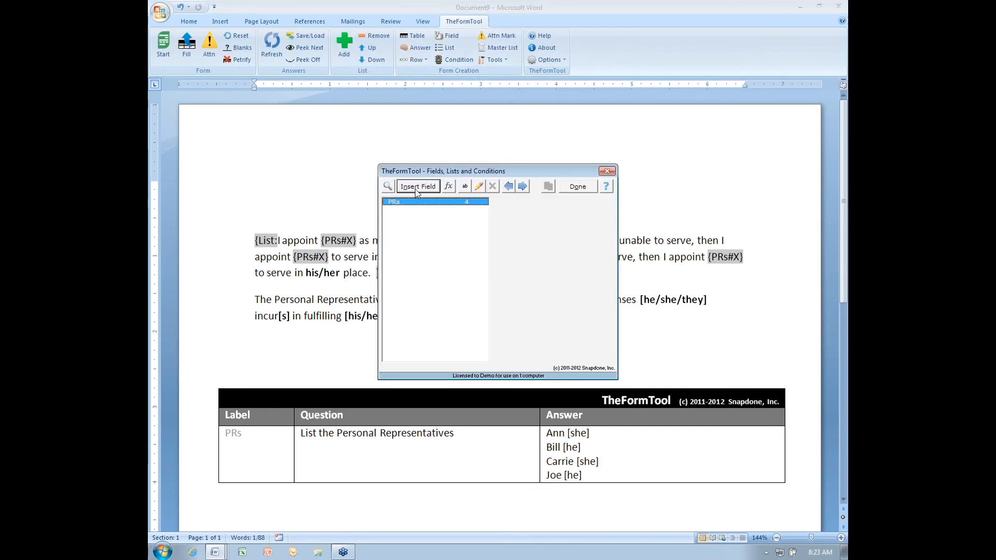
{"action": "left_click", "coordinate": [416, 188]}
{"action": "left_click", "coordinate": [557, 226]}
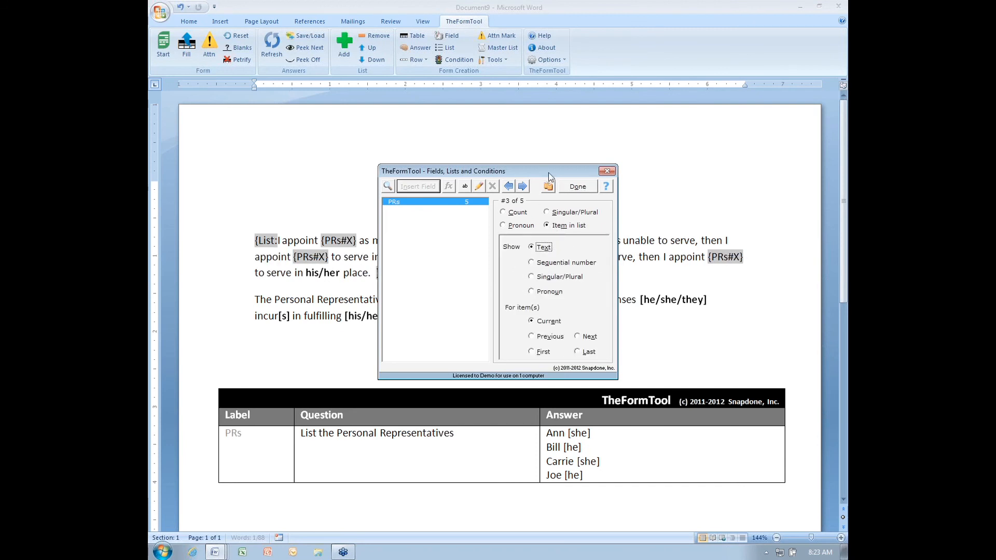
{"action": "left_click_drag", "start_coordinate": [549, 177], "coordinate": [736, 132]}
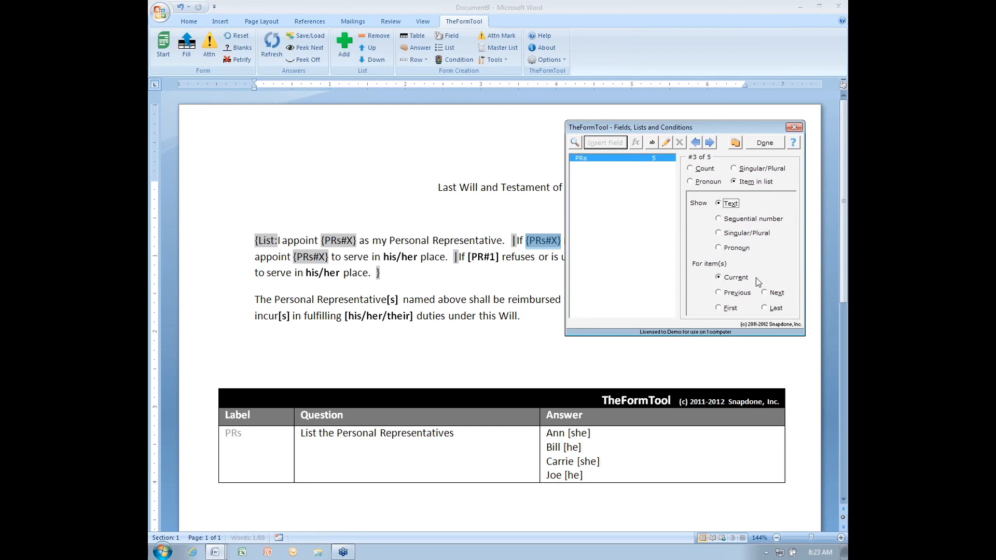
{"action": "left_click", "coordinate": [733, 294]}
{"action": "left_click", "coordinate": [765, 145]}
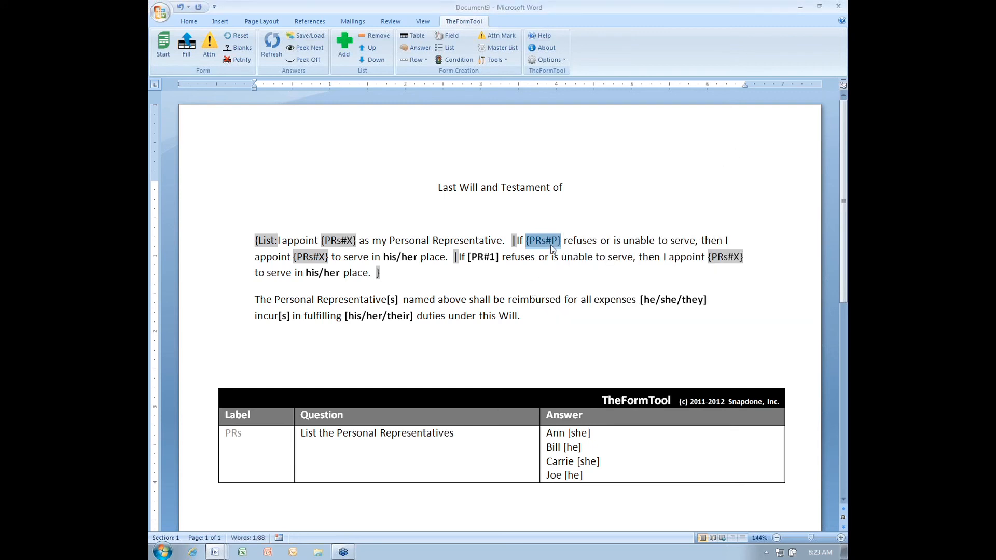
Replace [PR#1] in the list's third segment with a copy of the {PRs#P} field and fill the form
{"action": "left_click_drag", "start_coordinate": [552, 243], "coordinate": [559, 242]}
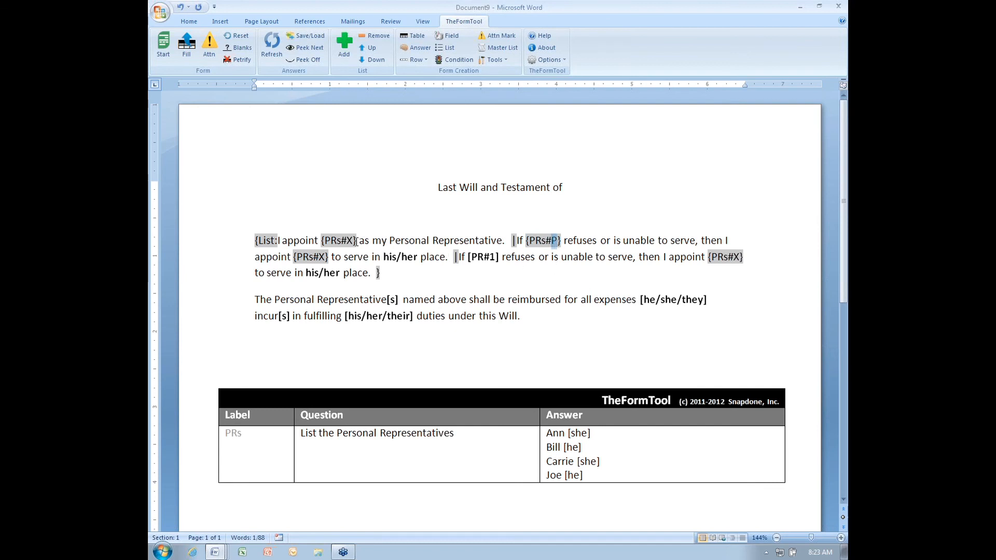
{"action": "left_click_drag", "start_coordinate": [346, 242], "coordinate": [353, 242]}
{"action": "left_click_drag", "start_coordinate": [552, 241], "coordinate": [558, 245]}
{"action": "left_click", "coordinate": [528, 242]}
{"action": "key", "text": "shift+Right"}
{"action": "key", "text": "ctrl+c"}
{"action": "left_click", "coordinate": [469, 258]}
{"action": "key", "text": "shift+Right"}
{"action": "key", "text": "shift+Right"}
{"action": "key", "text": "shift+Right"}
{"action": "key", "text": "shift+Right"}
{"action": "key", "text": "shift+Right"}
{"action": "key", "text": "shift+Right"}
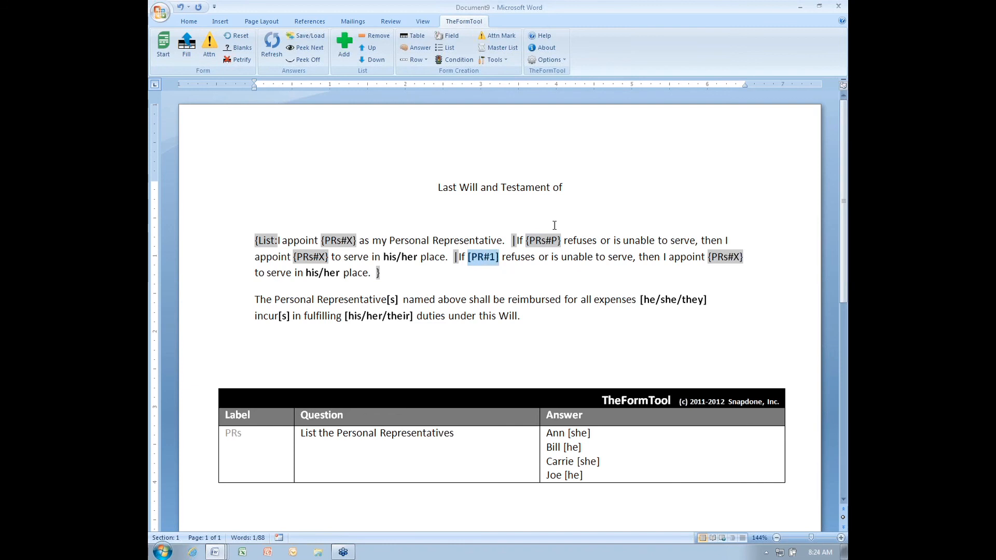
{"action": "key", "text": "ctrl+v"}
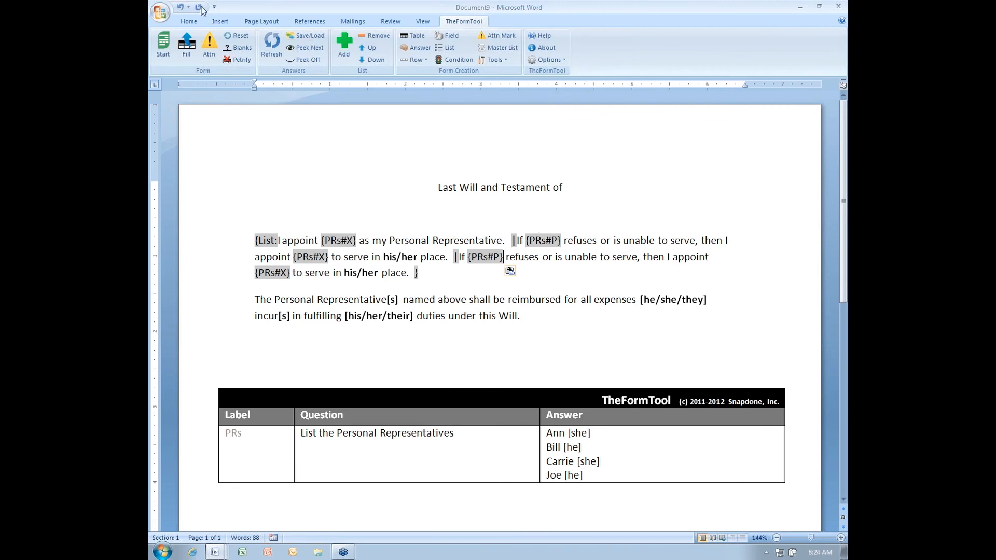
{"action": "left_click", "coordinate": [188, 48]}
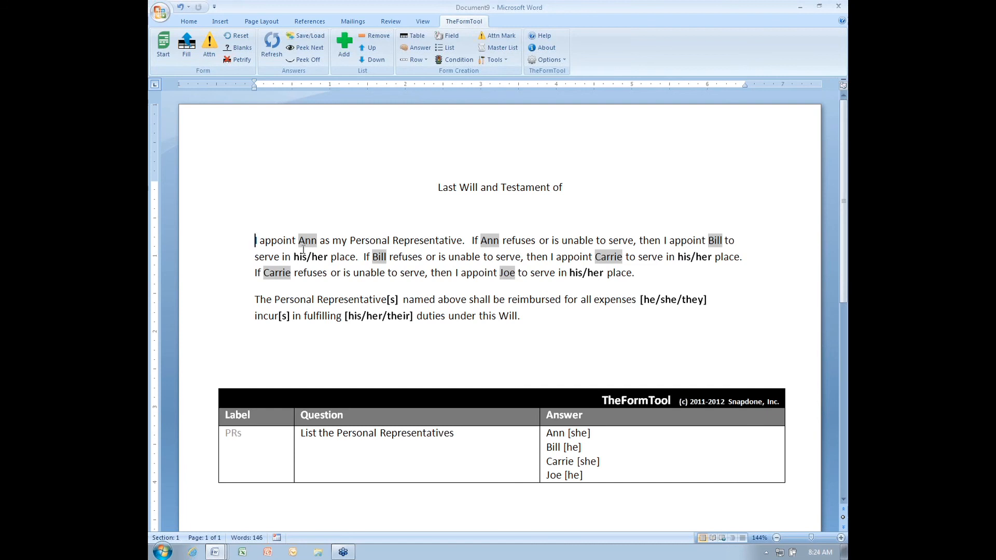
Reset the form and replace his/her in the list's second segment with a PRs field showing the pronoun of the previous item in the list
{"action": "left_click_drag", "start_coordinate": [294, 257], "coordinate": [328, 258]}
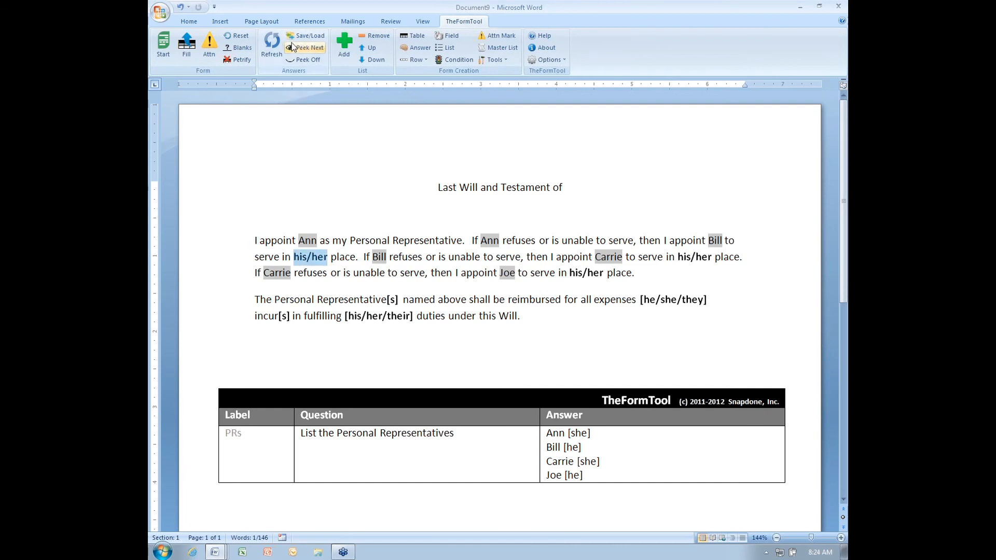
{"action": "left_click", "coordinate": [243, 37]}
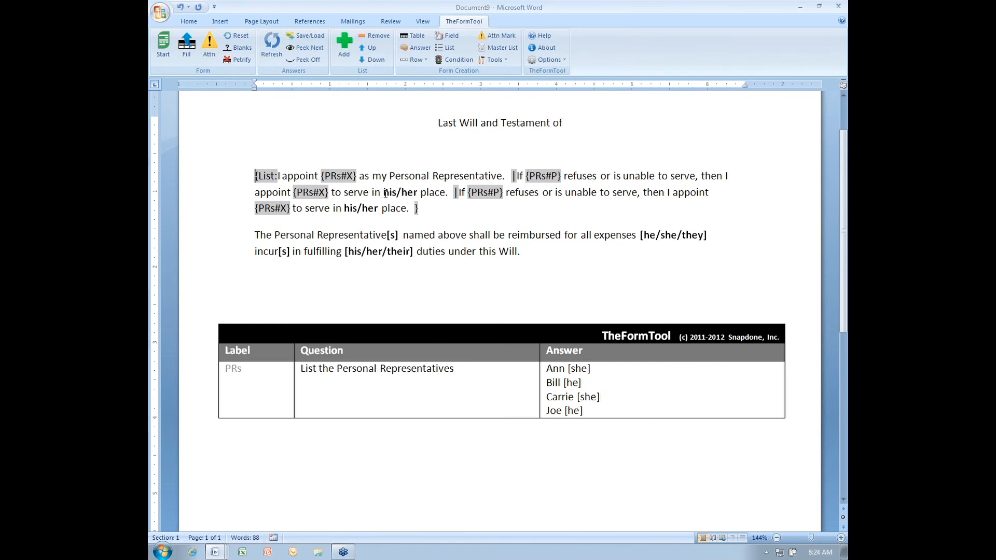
{"action": "left_click_drag", "start_coordinate": [384, 193], "coordinate": [417, 193]}
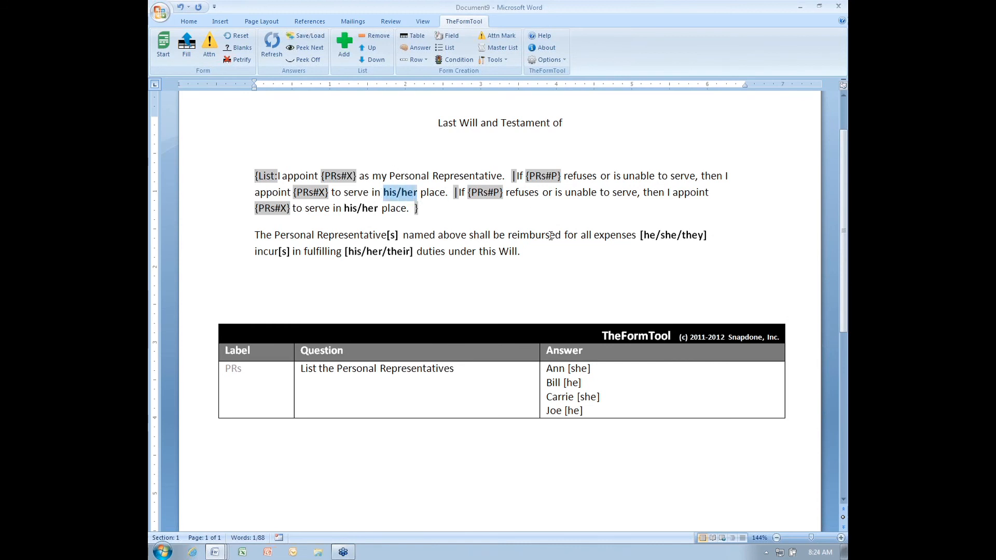
{"action": "left_click", "coordinate": [447, 36]}
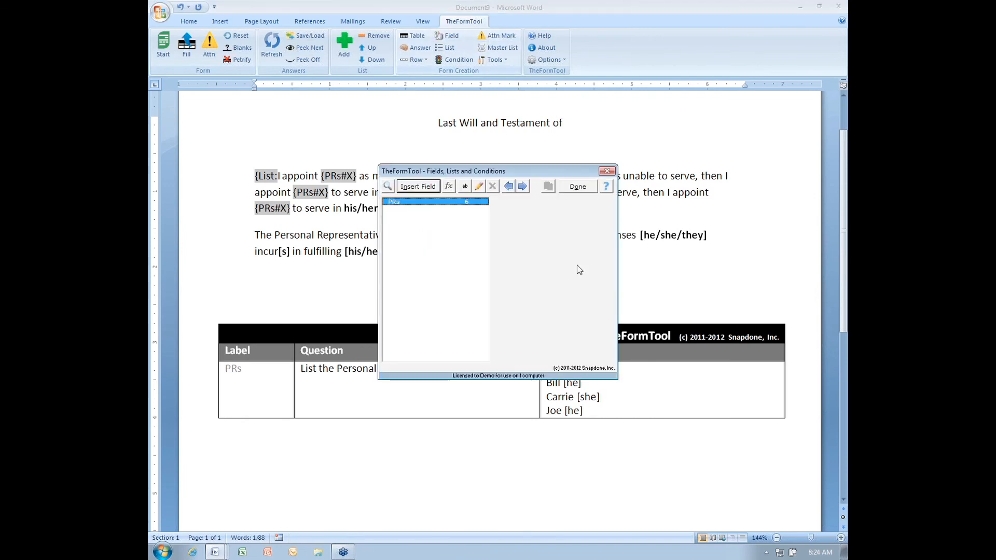
{"action": "left_click", "coordinate": [556, 225]}
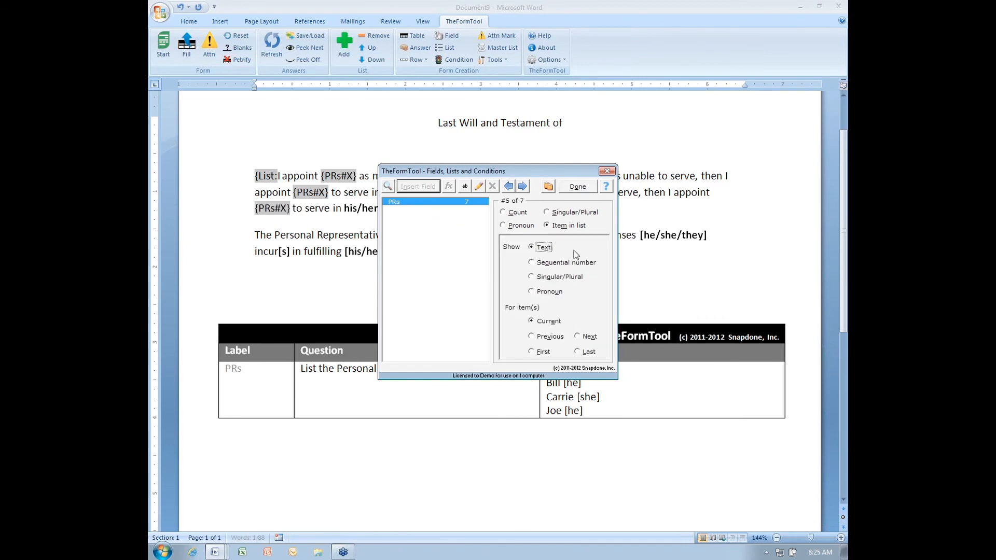
{"action": "left_click", "coordinate": [535, 293]}
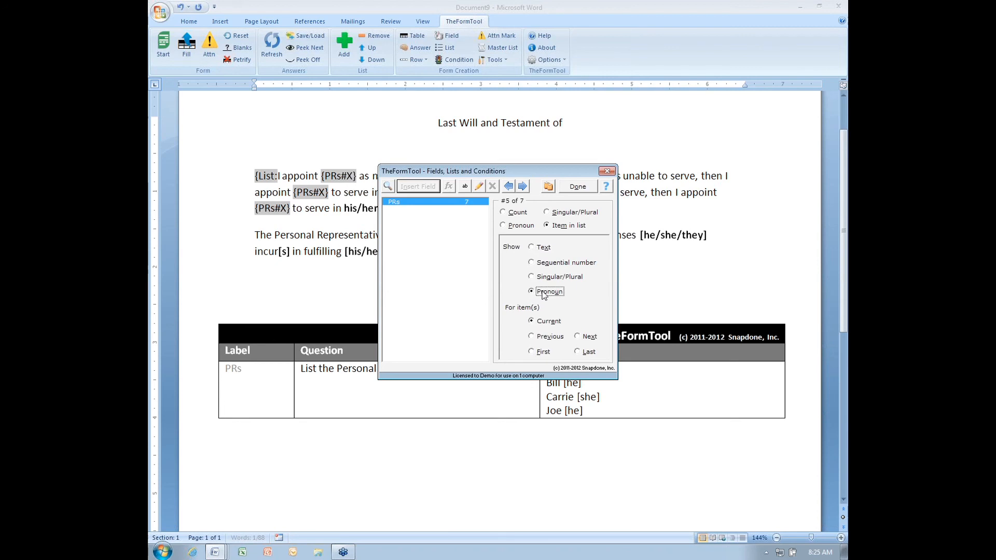
{"action": "left_click", "coordinate": [536, 338]}
{"action": "left_click", "coordinate": [576, 188]}
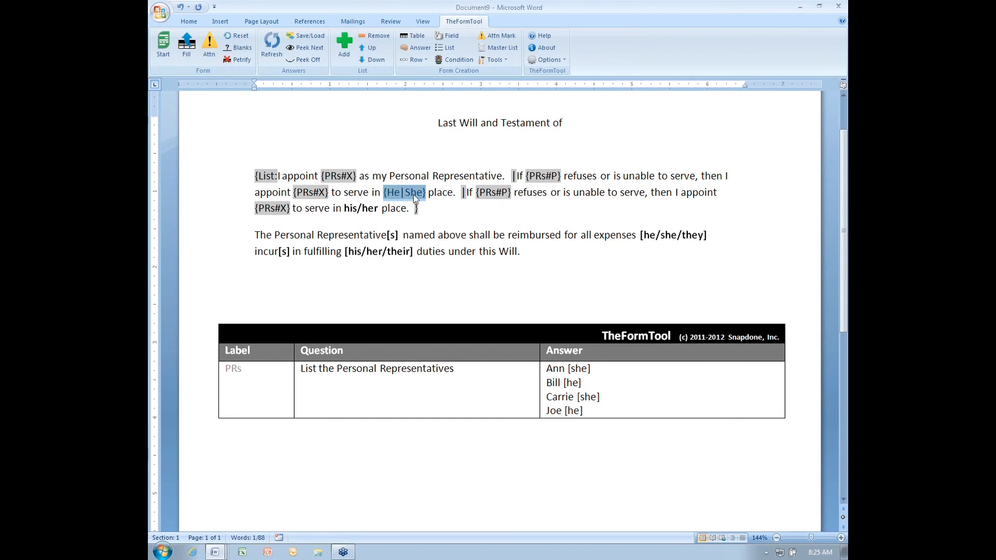
Change the new pronoun field to the defined set His | Her | Its | Their in lowercase
{"action": "left_click", "coordinate": [450, 38]}
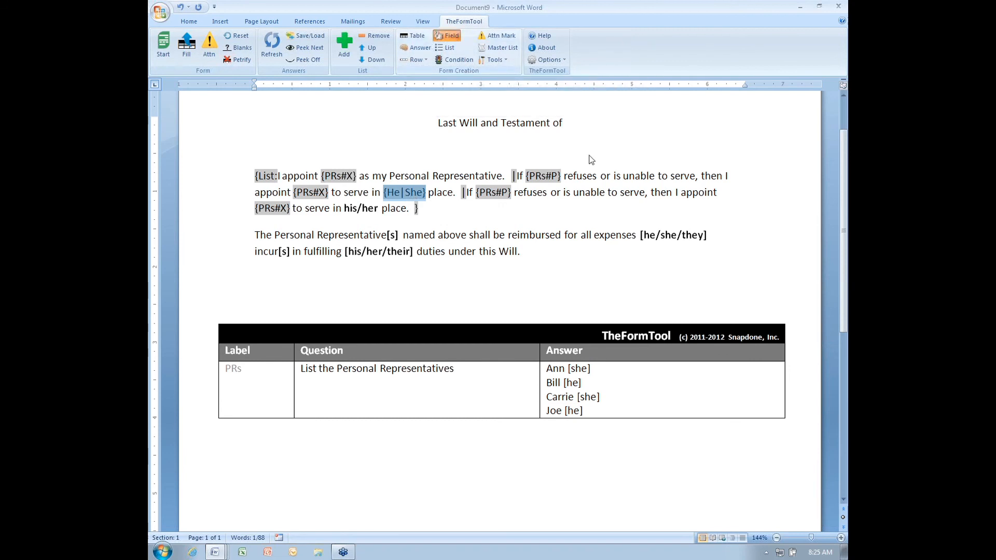
{"action": "left_click_drag", "start_coordinate": [556, 171], "coordinate": [727, 162]}
{"action": "left_click", "coordinate": [731, 259]}
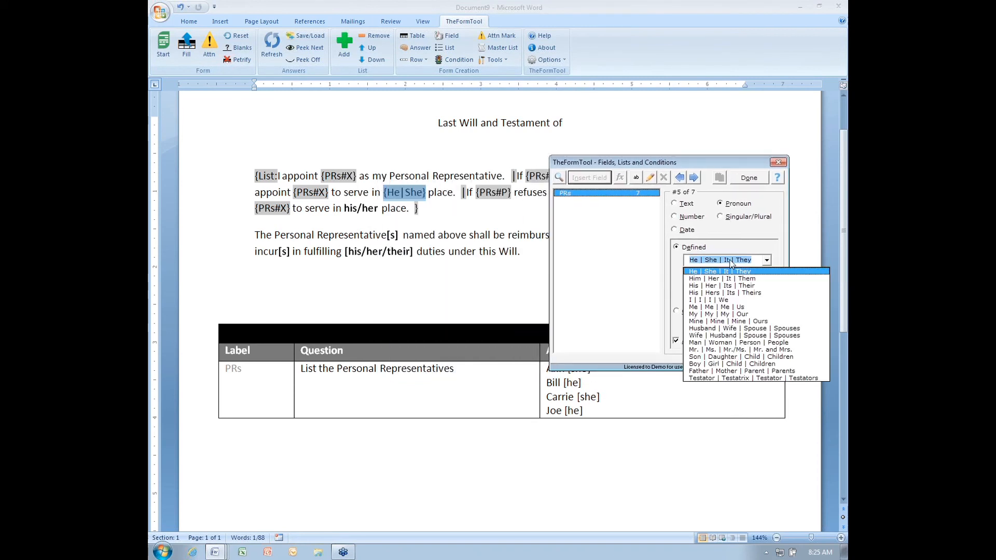
{"action": "left_click", "coordinate": [725, 286]}
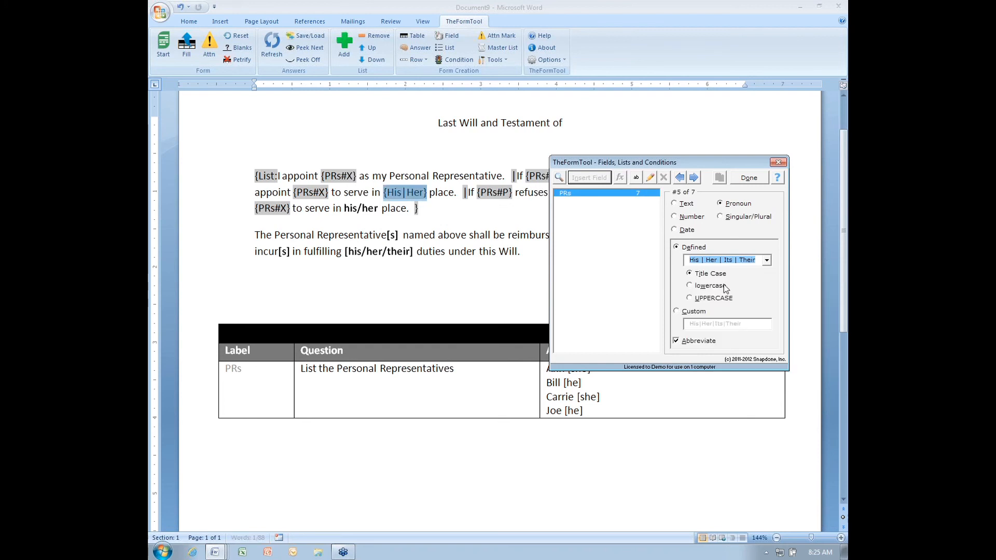
{"action": "left_click", "coordinate": [712, 286]}
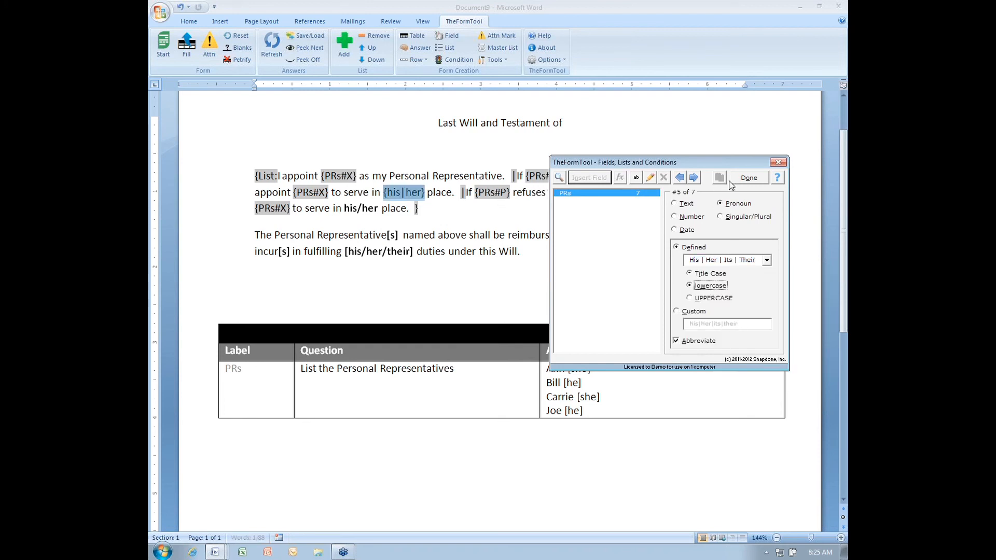
{"action": "left_click", "coordinate": [758, 177]}
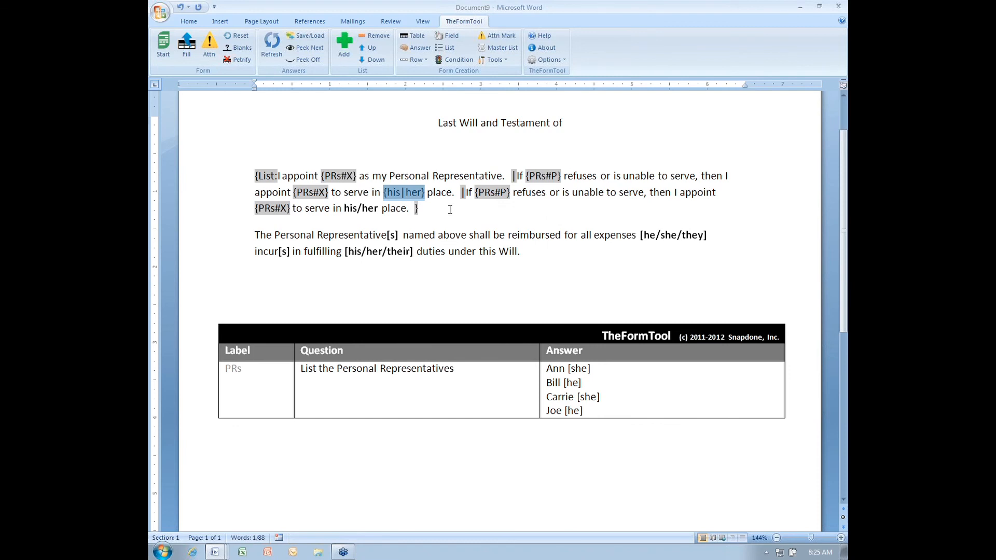
Replace his/her in the list's third segment with a copy of the {his|her} field and fill the form
{"action": "left_click_drag", "start_coordinate": [344, 209], "coordinate": [378, 211]}
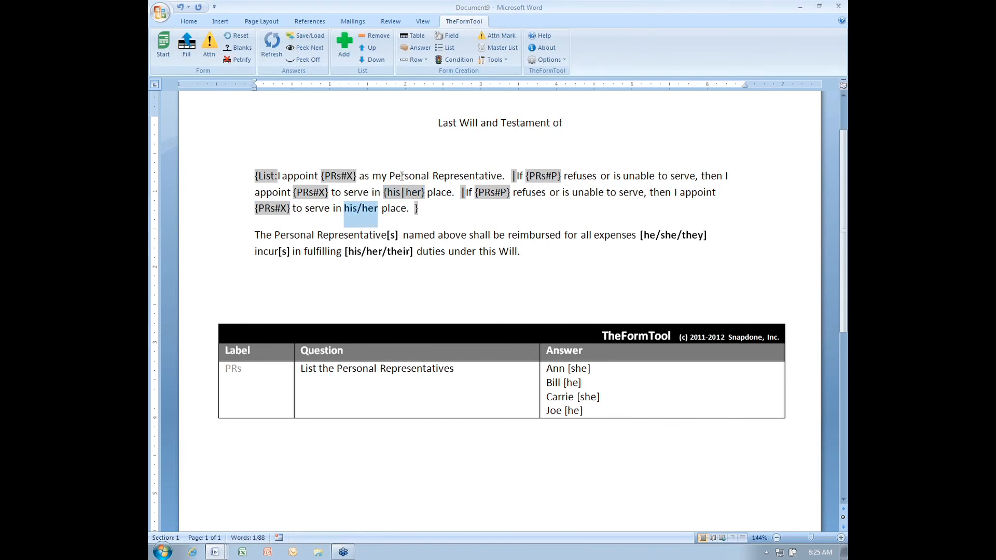
{"action": "type", "text": "{his|her}"}
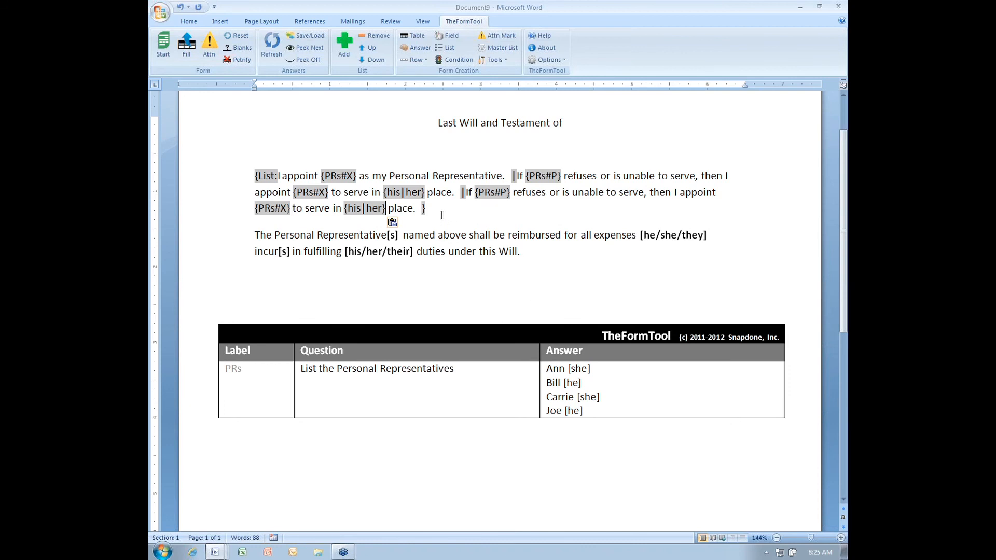
{"action": "left_click", "coordinate": [191, 51]}
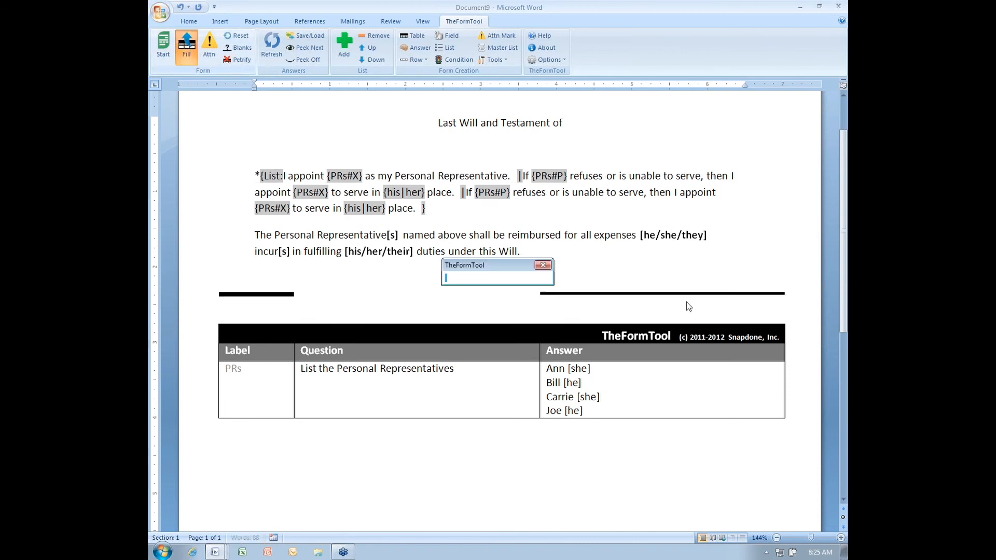